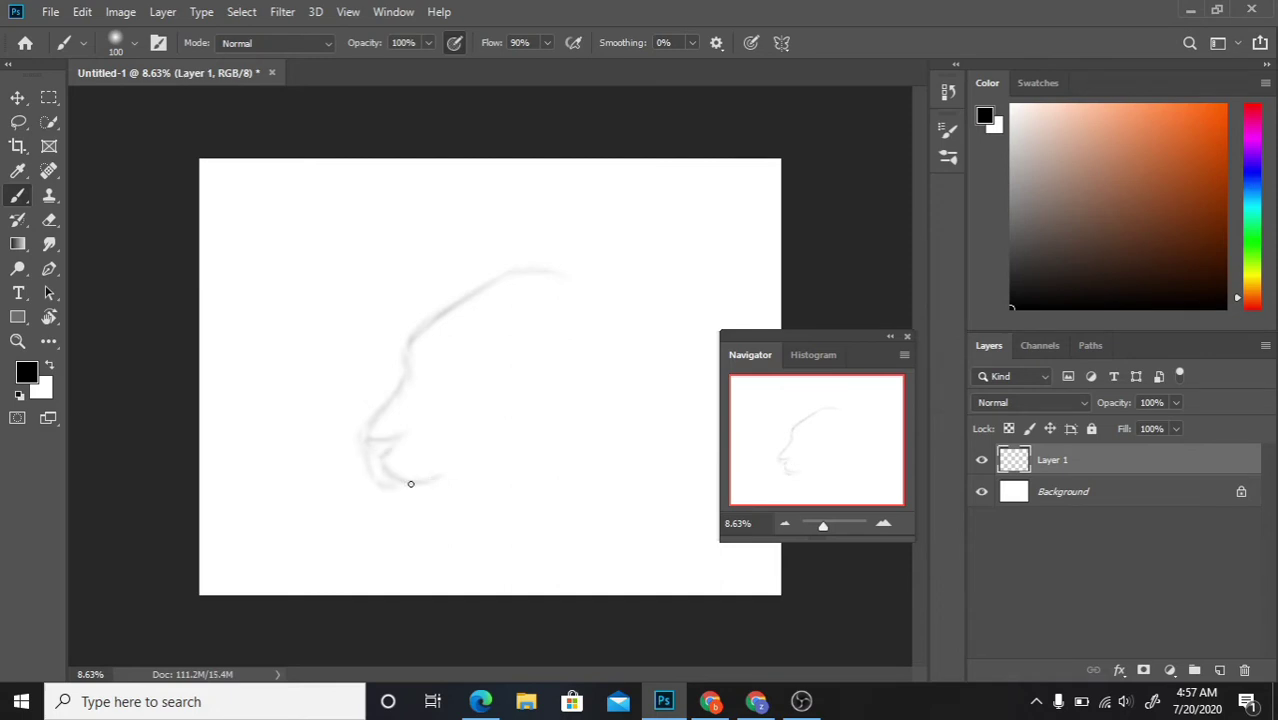
Step: Sketch the head's top curve and the lower jaw and chin contour in soft grey
drag(410, 484, 380, 490)
drag(534, 266, 410, 340)
drag(385, 470, 485, 488)
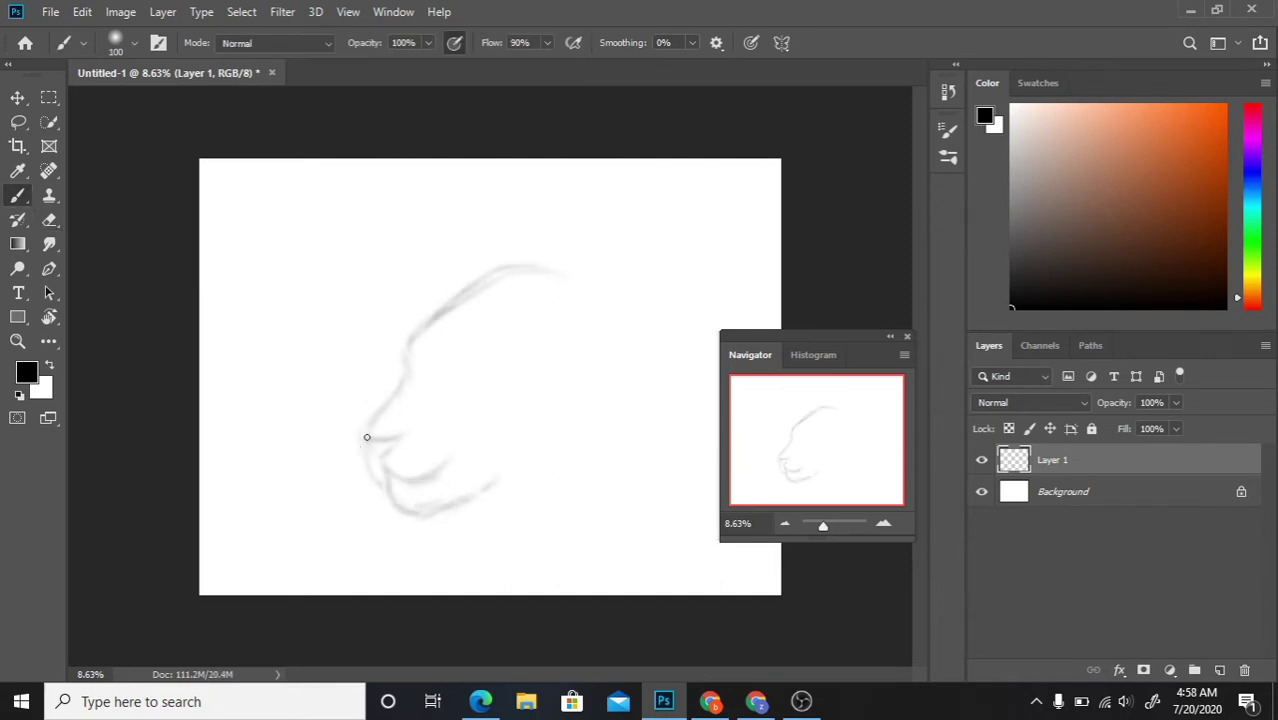
mouse_move(366, 426)
mouse_down()
mouse_move(418, 510)
mouse_move(378, 470)
mouse_move(486, 460)
mouse_up()
key(e)
key(b)
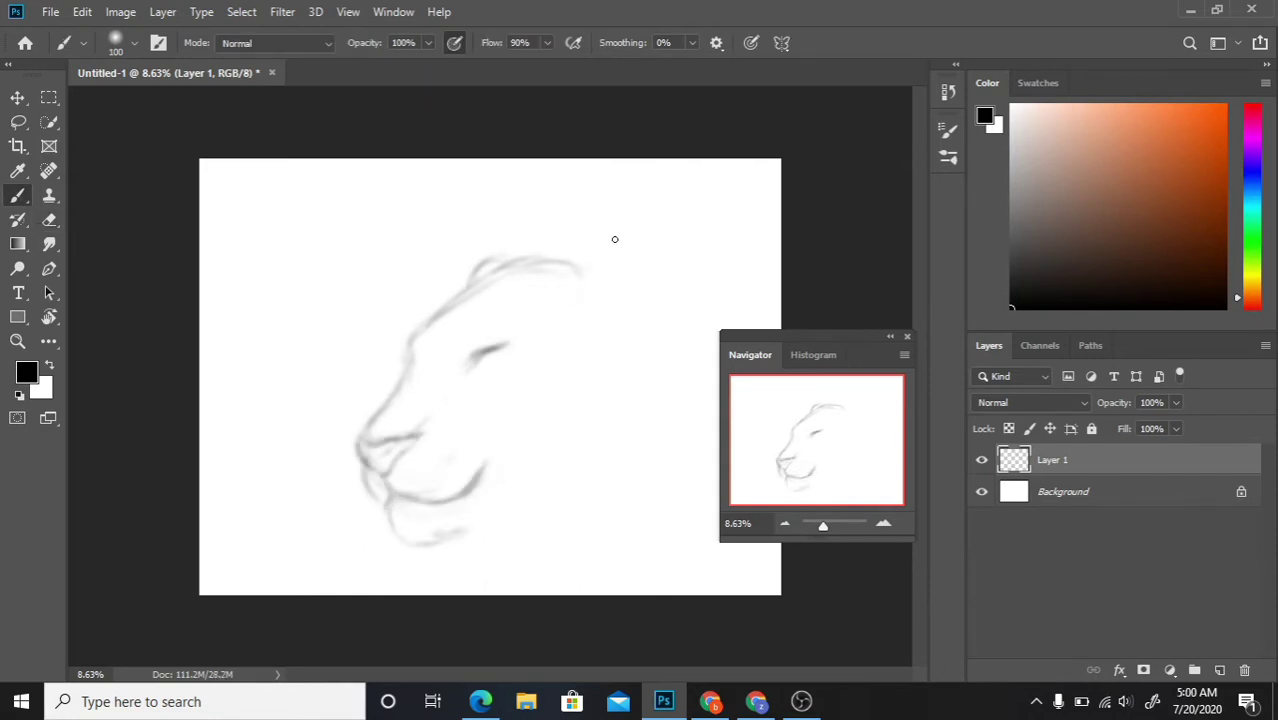
Step: Outline the forehead and nose, the arc over the head, and the lower chin line
drag(362, 435, 411, 367)
drag(440, 300, 548, 250)
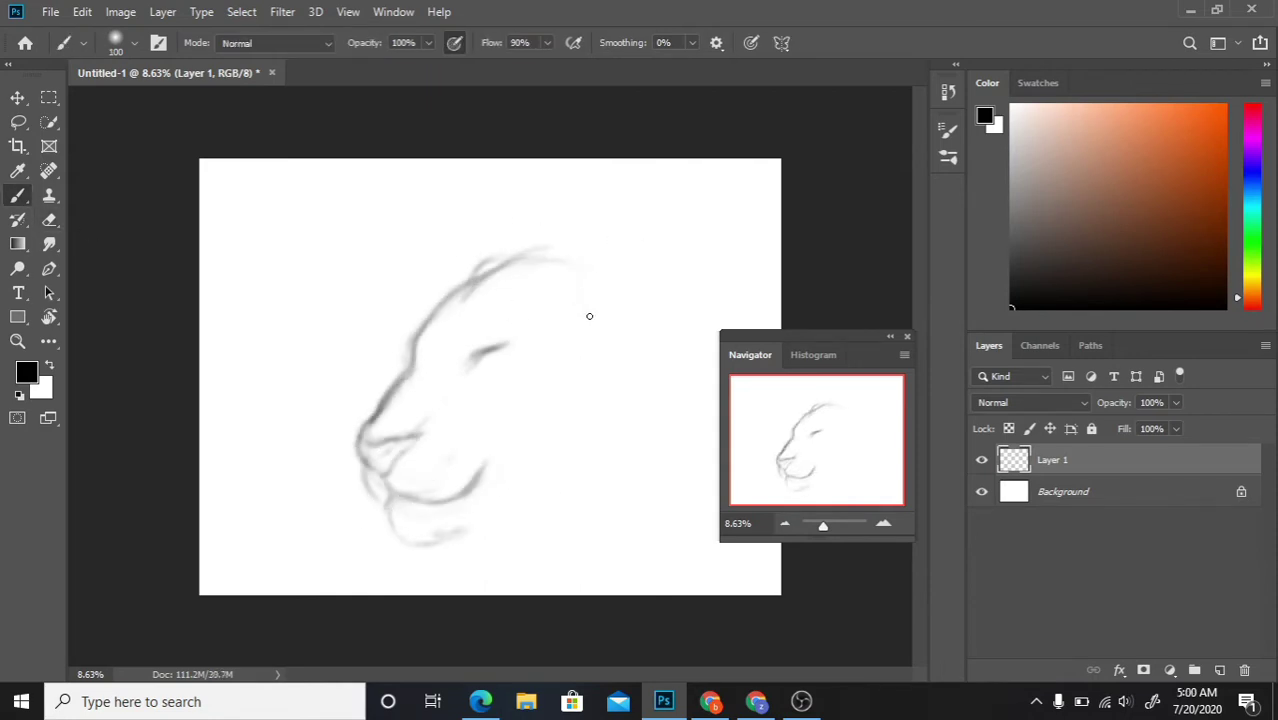
drag(432, 539, 525, 492)
mouse_move(420, 492)
mouse_down()
mouse_move(439, 488)
mouse_move(468, 555)
mouse_up()
Step: Erase the heavy jaw shading and refine the face's front contour, removing stray marks
key(e)
key(b)
key(e)
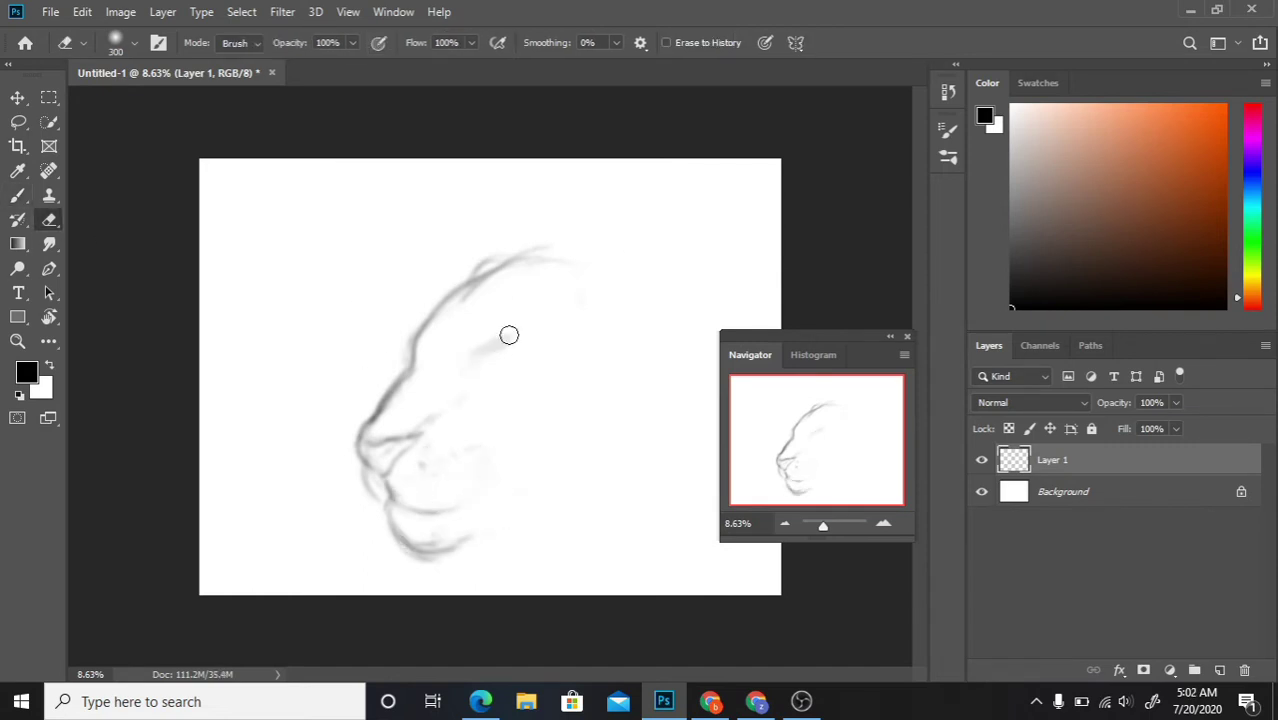
drag(508, 334, 487, 276)
key(b)
drag(412, 370, 360, 432)
drag(424, 334, 396, 388)
key(e)
key(b)
drag(482, 364, 490, 352)
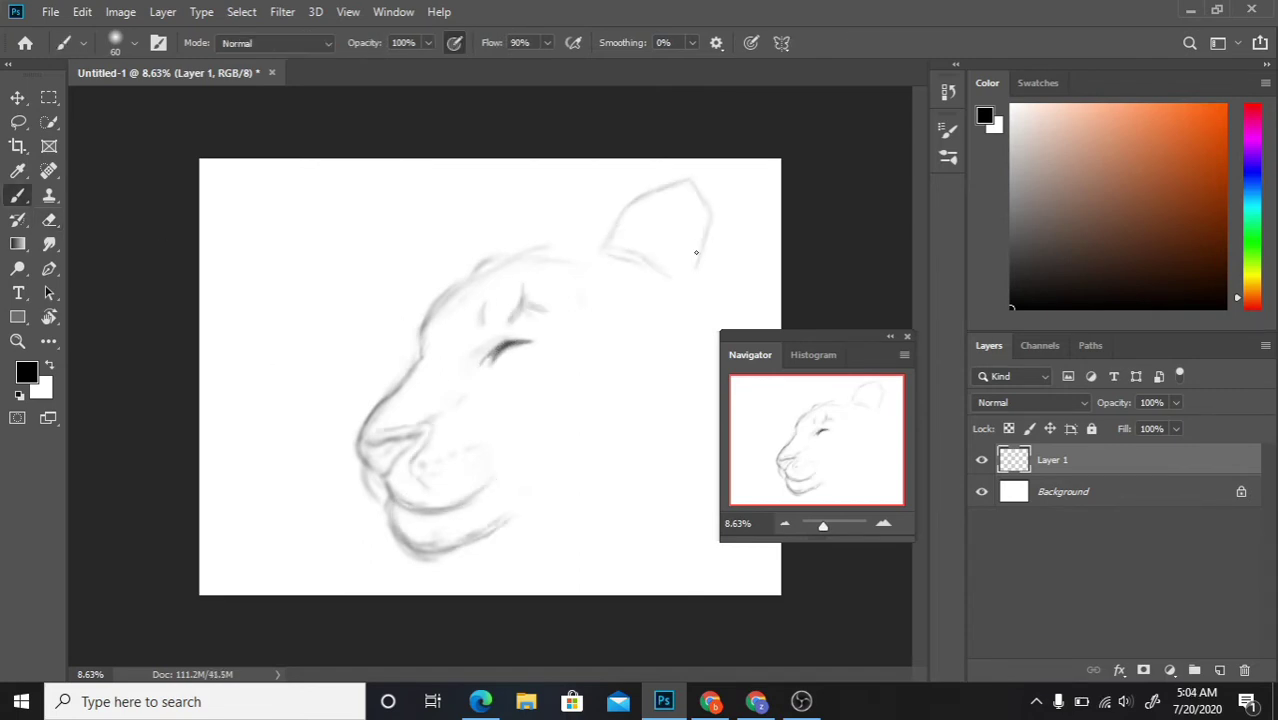
Step: Add forehead strokes and draw an ear at the top of the head
drag(470, 285, 584, 206)
drag(522, 242, 566, 208)
drag(712, 226, 730, 244)
Step: Scale Layer 1's sketch down slightly with Free Transform and move the overview panel aside
key(ctrl+t)
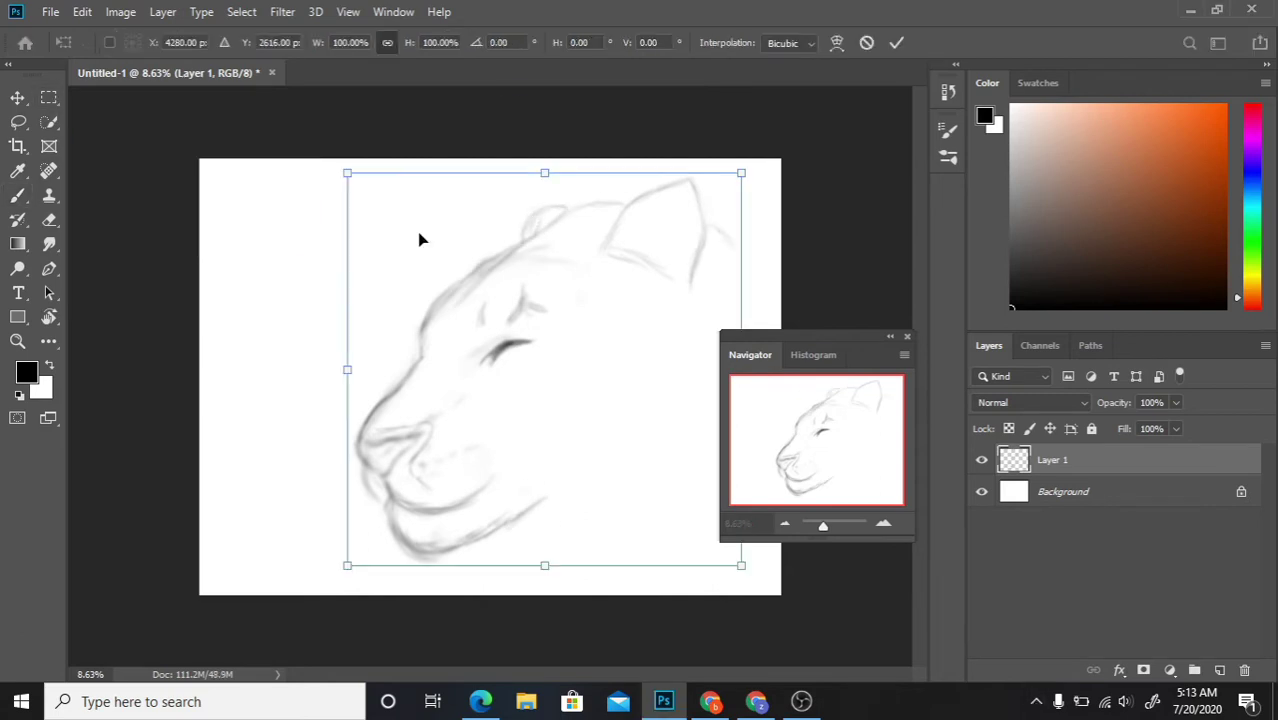
drag(347, 173, 337, 200)
key(Return)
drag(750, 354, 150, 175)
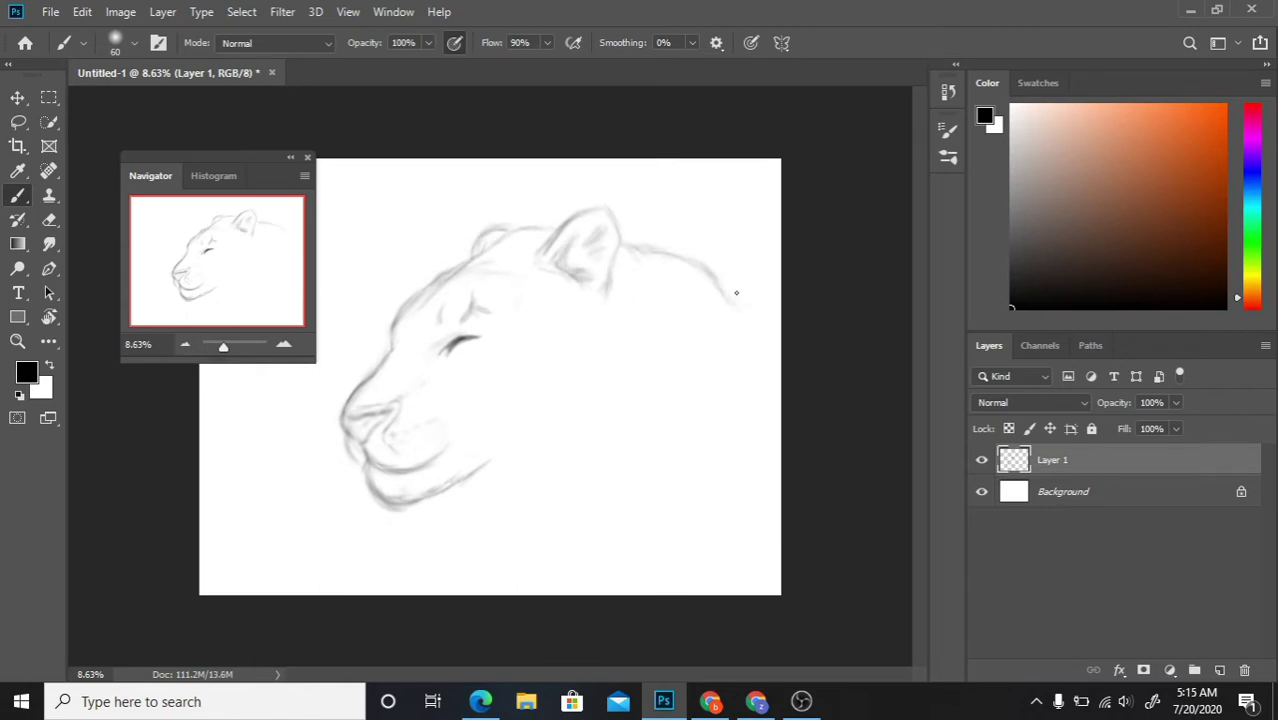
Step: Redraw the lower jaw line and lightly shade beneath it
key(e)
mouse_move(394, 514)
mouse_down()
mouse_move(442, 498)
mouse_move(410, 494)
mouse_move(468, 456)
mouse_up()
key(b)
drag(482, 446, 460, 488)
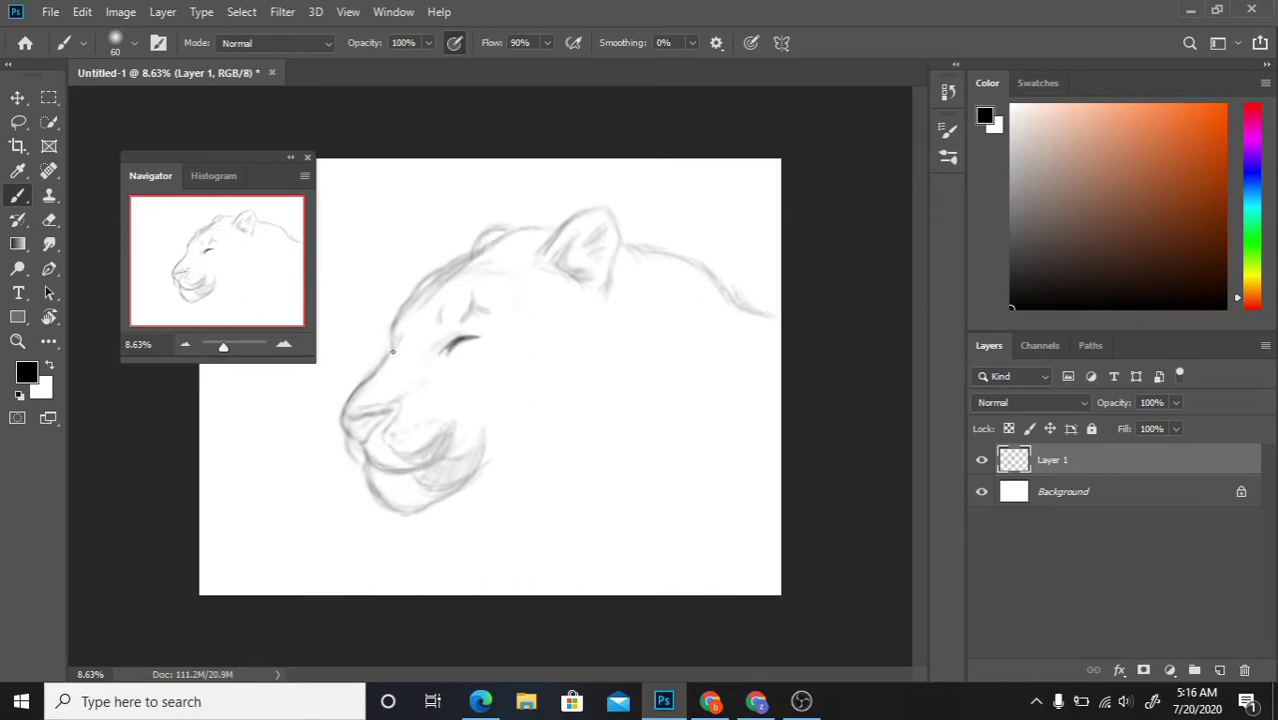
Step: Remove the dark eye stroke and draw the neck line below the jaw
key(e)
drag(492, 333, 445, 349)
key(b)
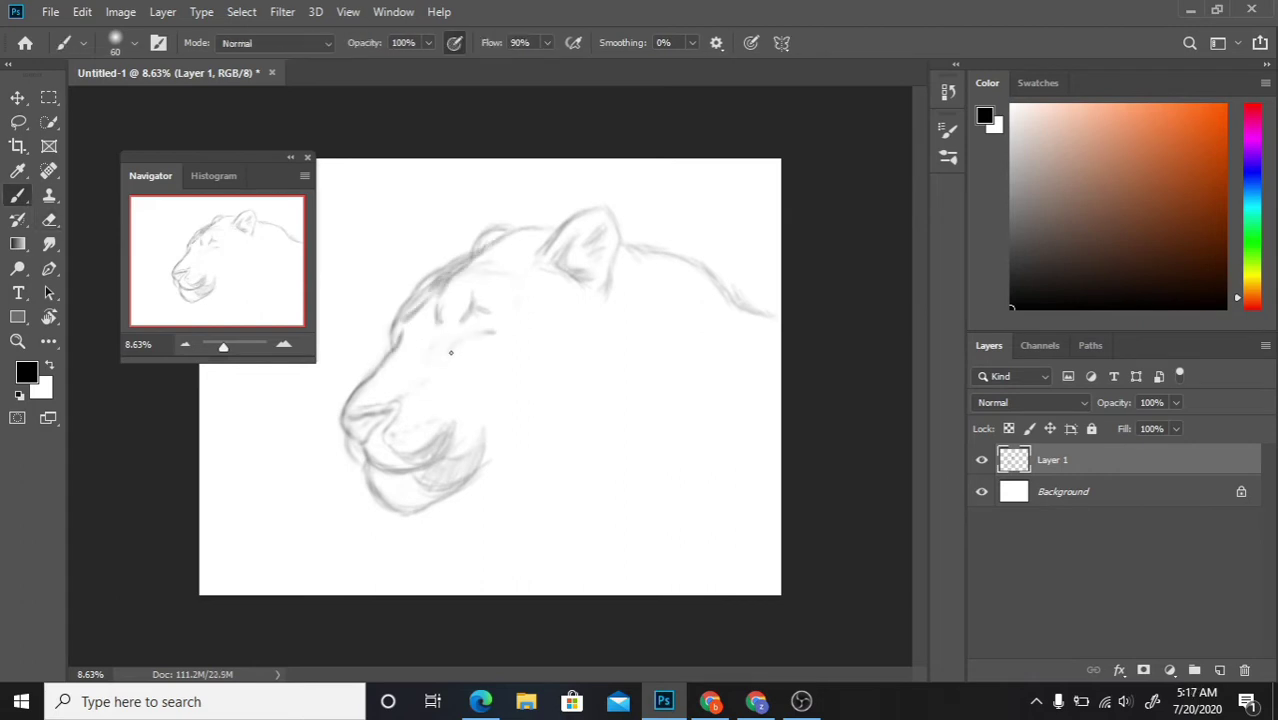
drag(489, 467, 632, 519)
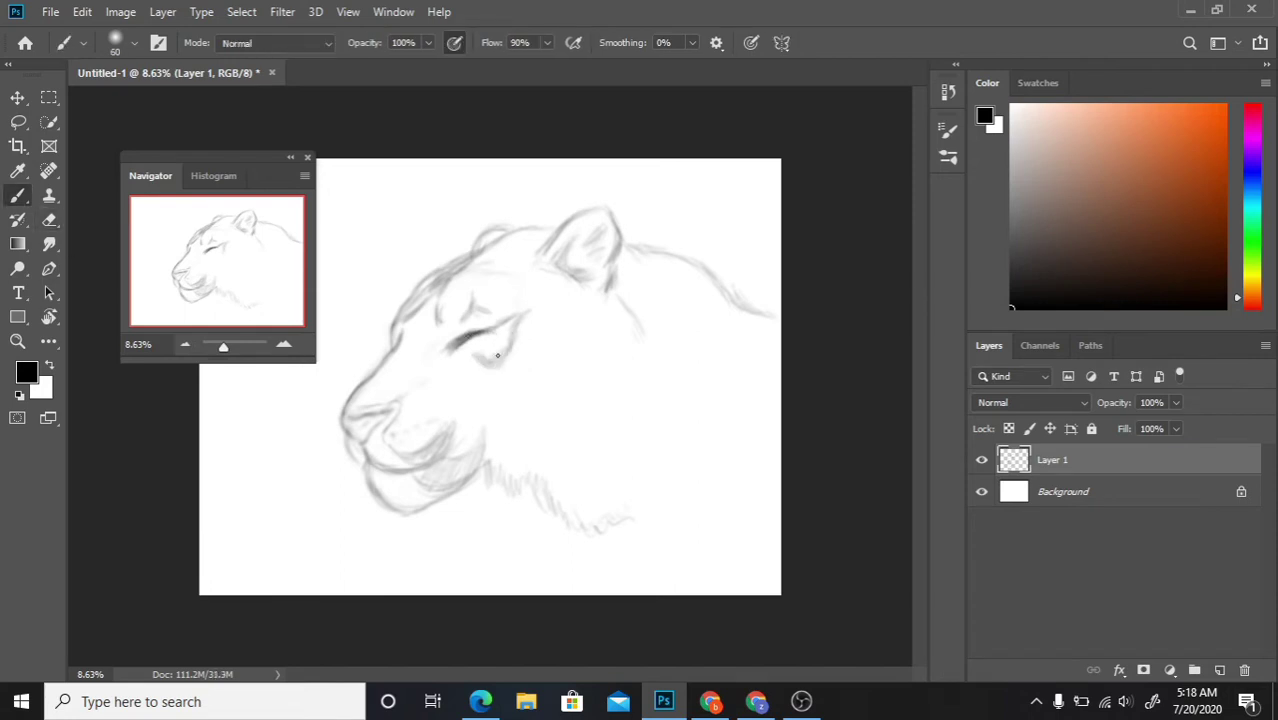
Step: Rework the muzzle with dotted whisker marks and add a short stroke beside the eye
key(e)
mouse_move(450, 450)
mouse_down()
mouse_move(412, 425)
mouse_move(447, 425)
mouse_up()
key(b)
drag(520, 313, 507, 342)
key(e)
key(b)
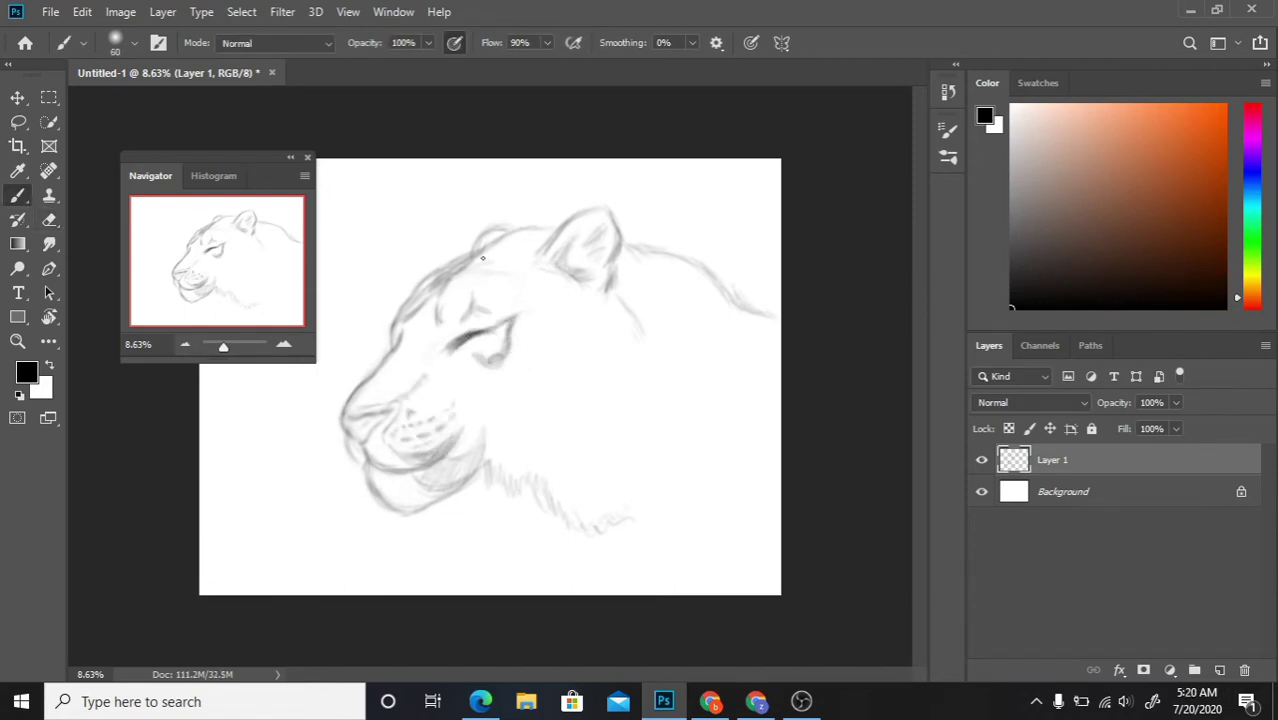
key(e)
Step: Replace the old ear strokes with a new ear outline and redraw the head's top arc
drag(560, 230, 602, 285)
drag(610, 230, 640, 290)
key(b)
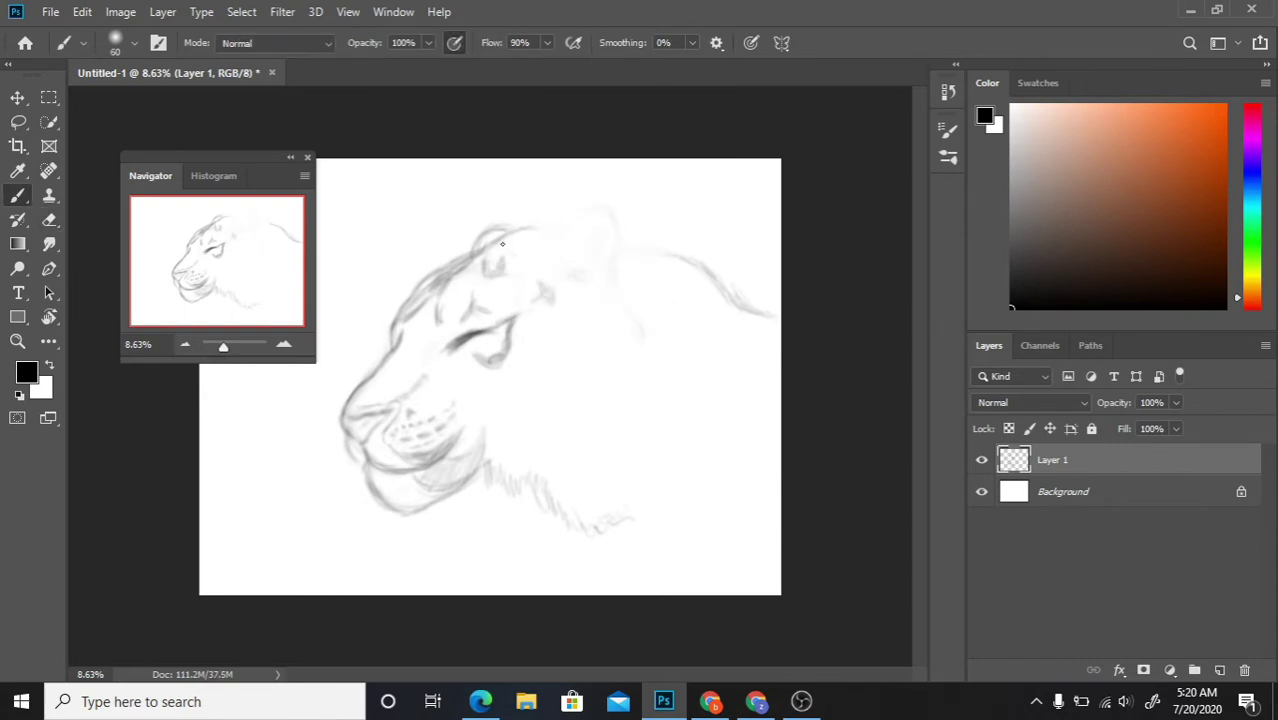
key(e)
mouse_move(493, 236)
mouse_down()
mouse_move(494, 211)
mouse_move(545, 220)
mouse_up()
key(b)
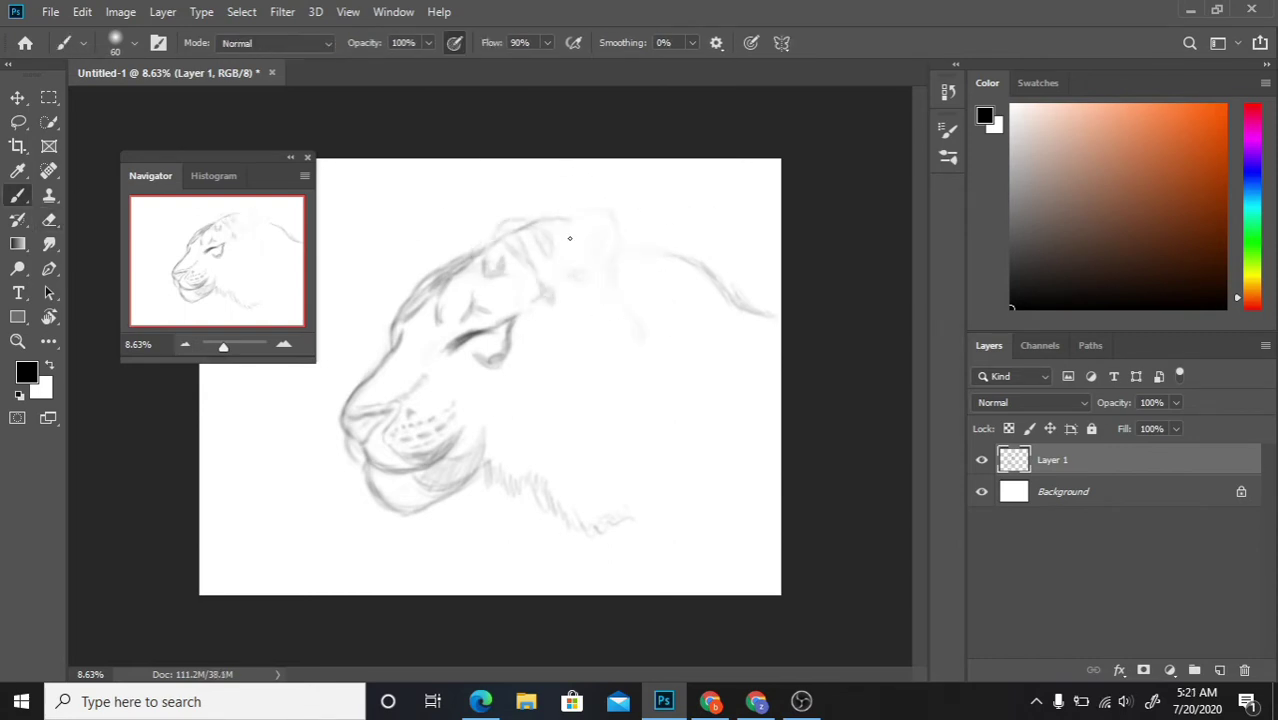
drag(661, 234, 650, 280)
Step: Clean up strokes near the ear, draw a flatter back-of-neck line, and remove the drooping one
key(e)
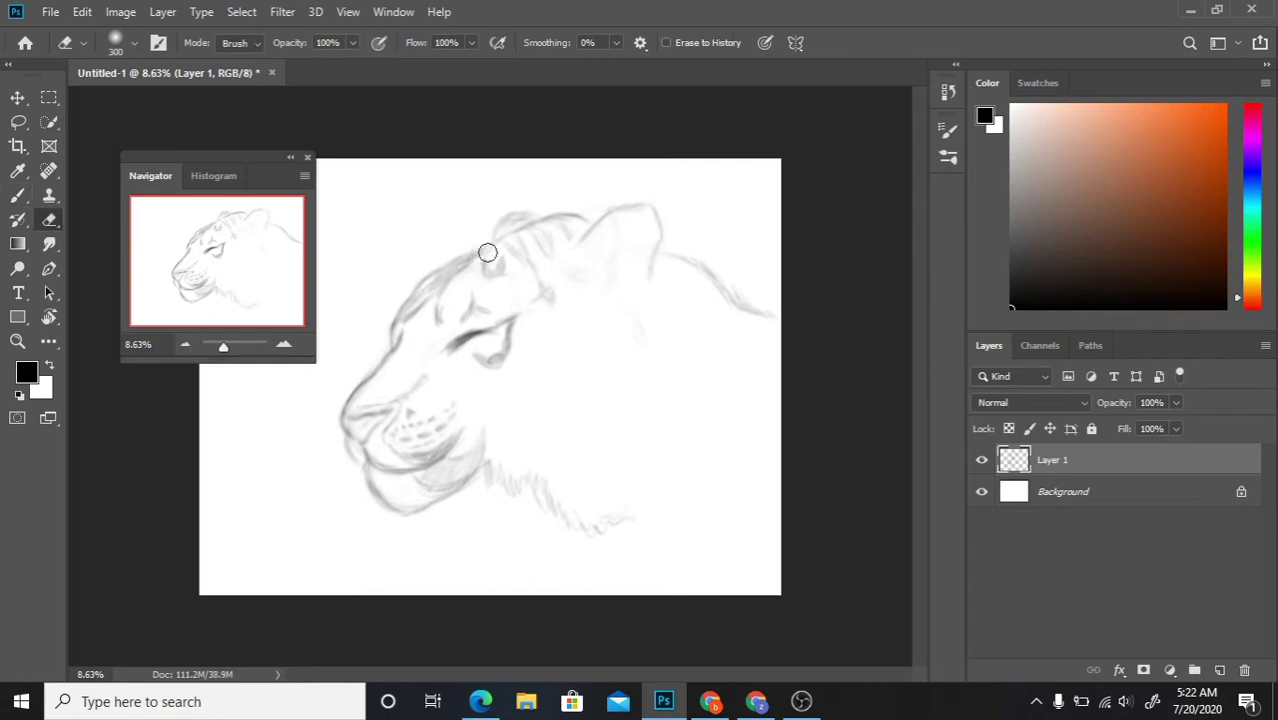
drag(485, 251, 445, 282)
key(b)
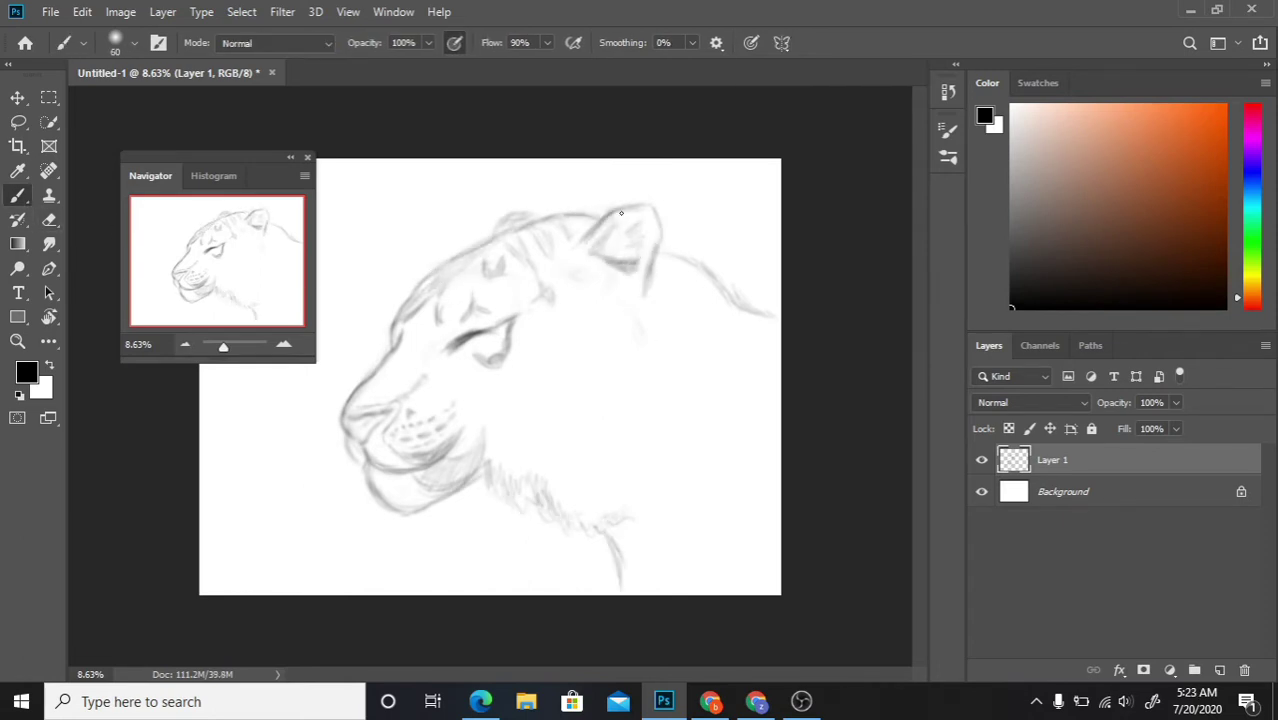
drag(664, 245, 768, 268)
key(e)
drag(690, 272, 770, 312)
key(b)
drag(392, 328, 444, 261)
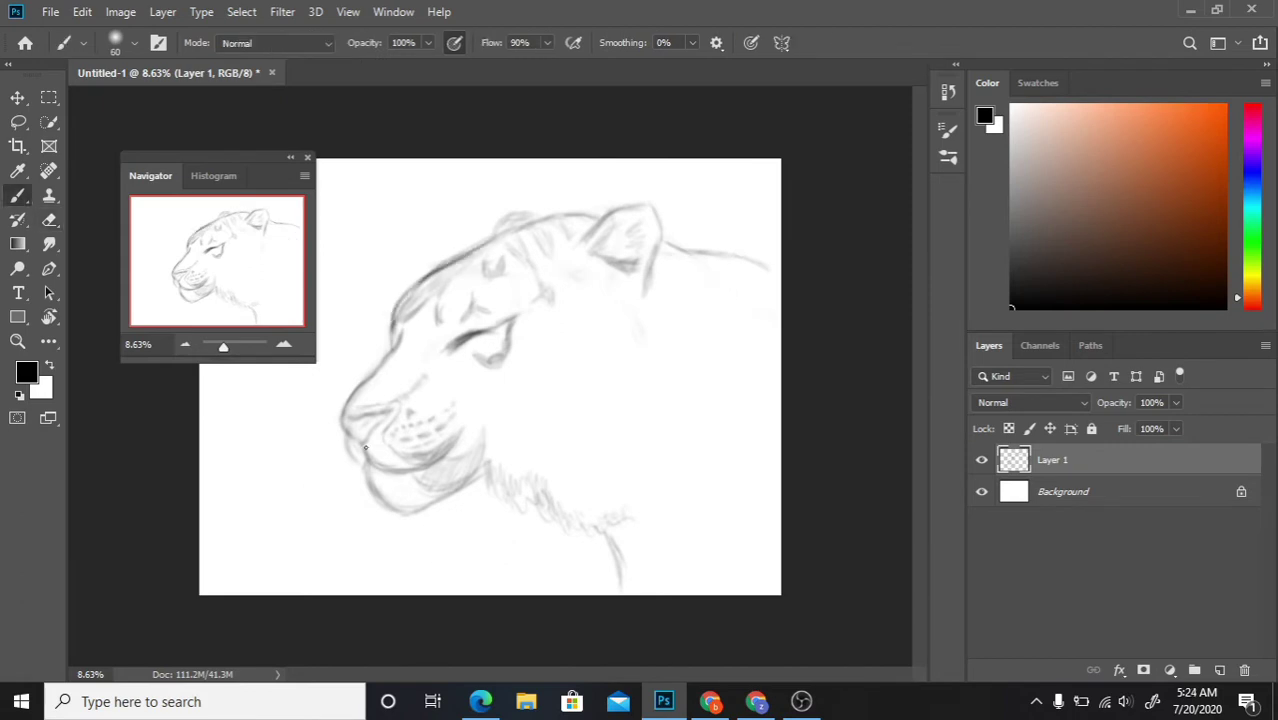
Step: Darken the chin, jaw outline and under-jaw fur, then remove the dark eyelid stroke
drag(344, 438, 366, 476)
drag(493, 461, 548, 524)
drag(568, 340, 565, 321)
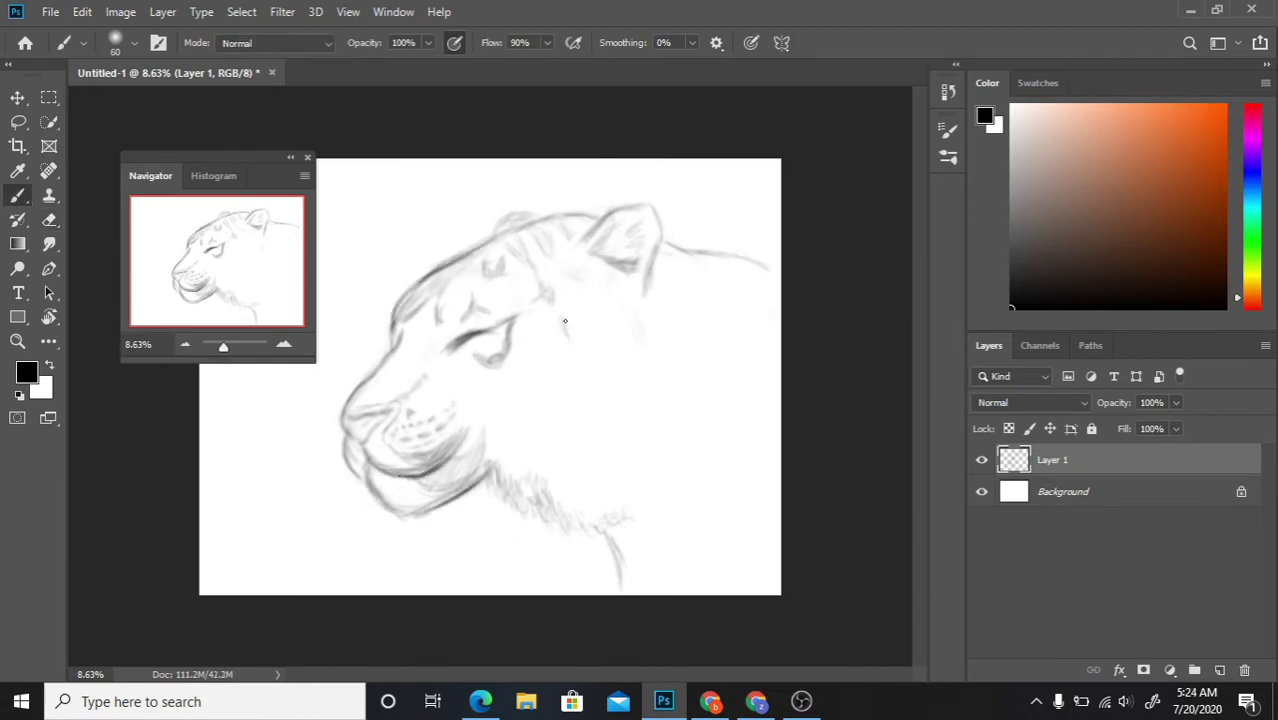
key(ctrl+z)
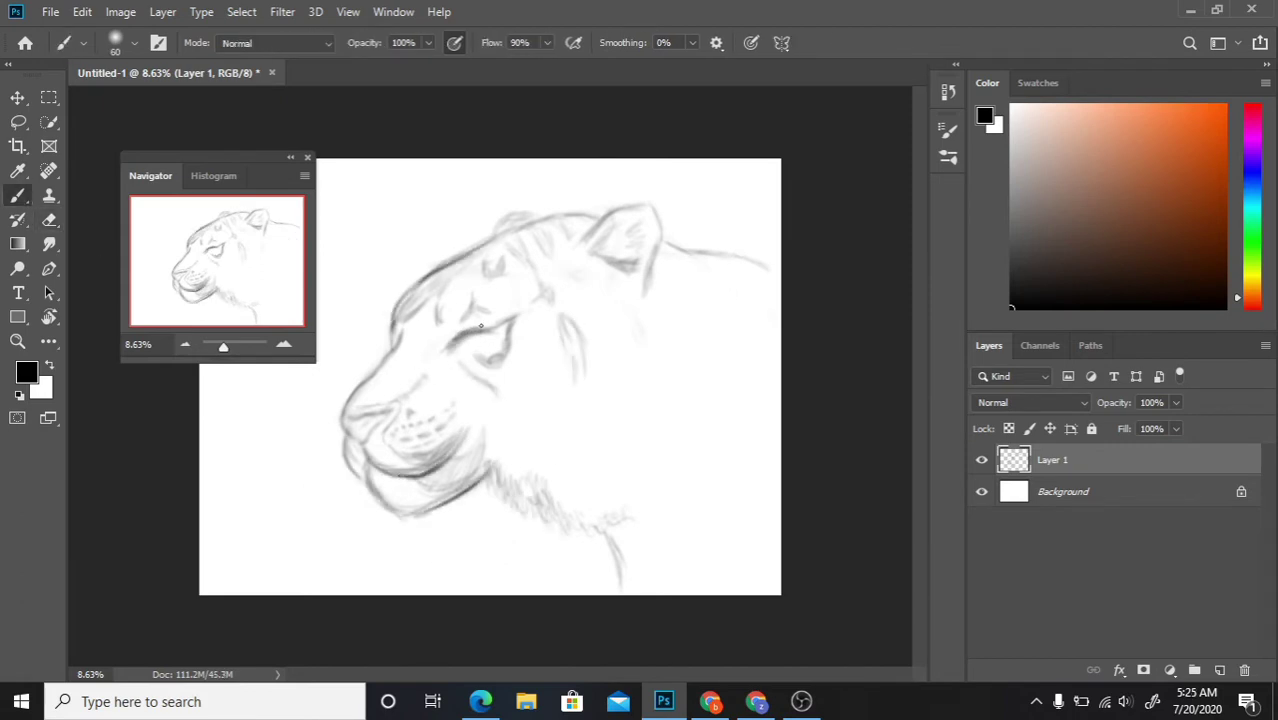
drag(412, 476, 522, 518)
Step: Enlarge the brush to 175 and block in soft shading across the cheek and face side
key(bracketright)
key(bracketright)
key(bracketright)
mouse_move(566, 318)
mouse_down()
mouse_move(578, 392)
mouse_move(511, 374)
mouse_move(570, 450)
mouse_up()
mouse_move(545, 295)
mouse_down()
mouse_move(636, 314)
mouse_move(633, 397)
mouse_move(575, 467)
mouse_move(593, 488)
mouse_move(665, 305)
mouse_move(718, 438)
mouse_move(712, 570)
mouse_up()
Step: With a smaller brush, shade the cheek, under the jaw and down the neck
key(bracketleft)
key(bracketleft)
key(bracketleft)
drag(570, 392, 625, 460)
drag(540, 375, 490, 405)
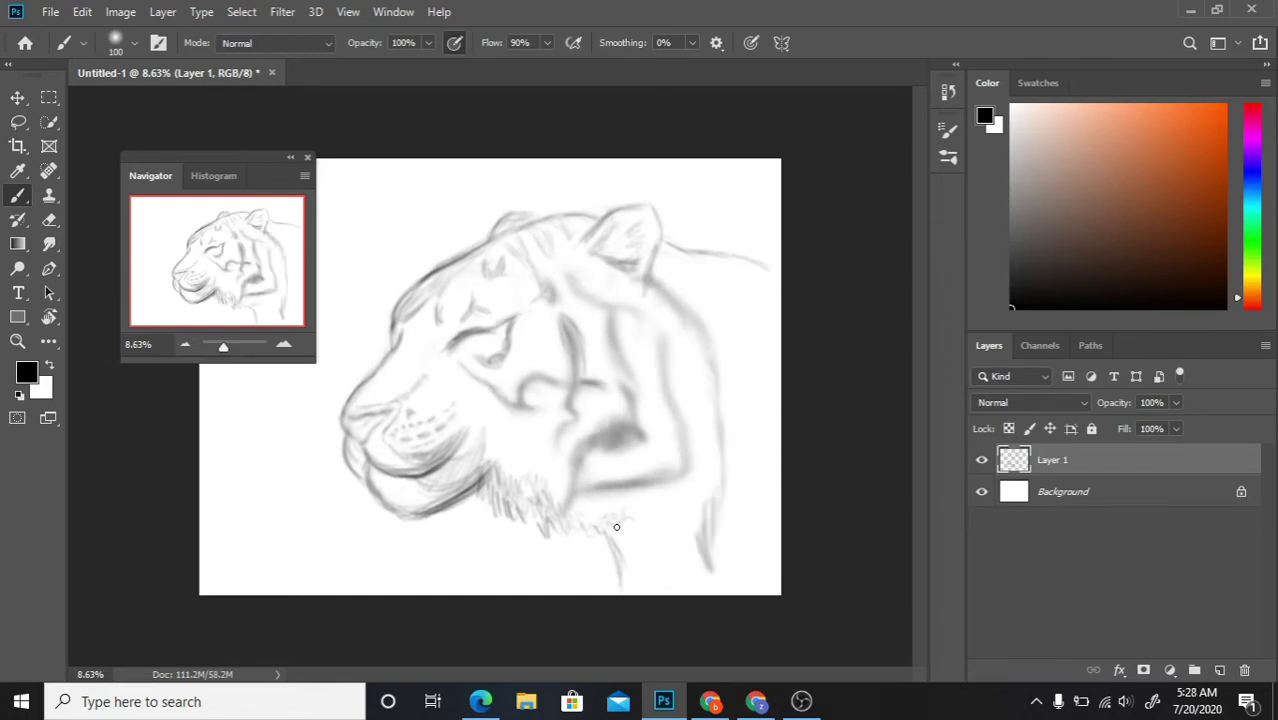
mouse_move(690, 430)
mouse_down()
mouse_move(580, 495)
mouse_move(715, 575)
mouse_up()
mouse_move(605, 525)
mouse_down()
mouse_move(727, 590)
mouse_move(718, 372)
mouse_up()
drag(700, 260, 740, 410)
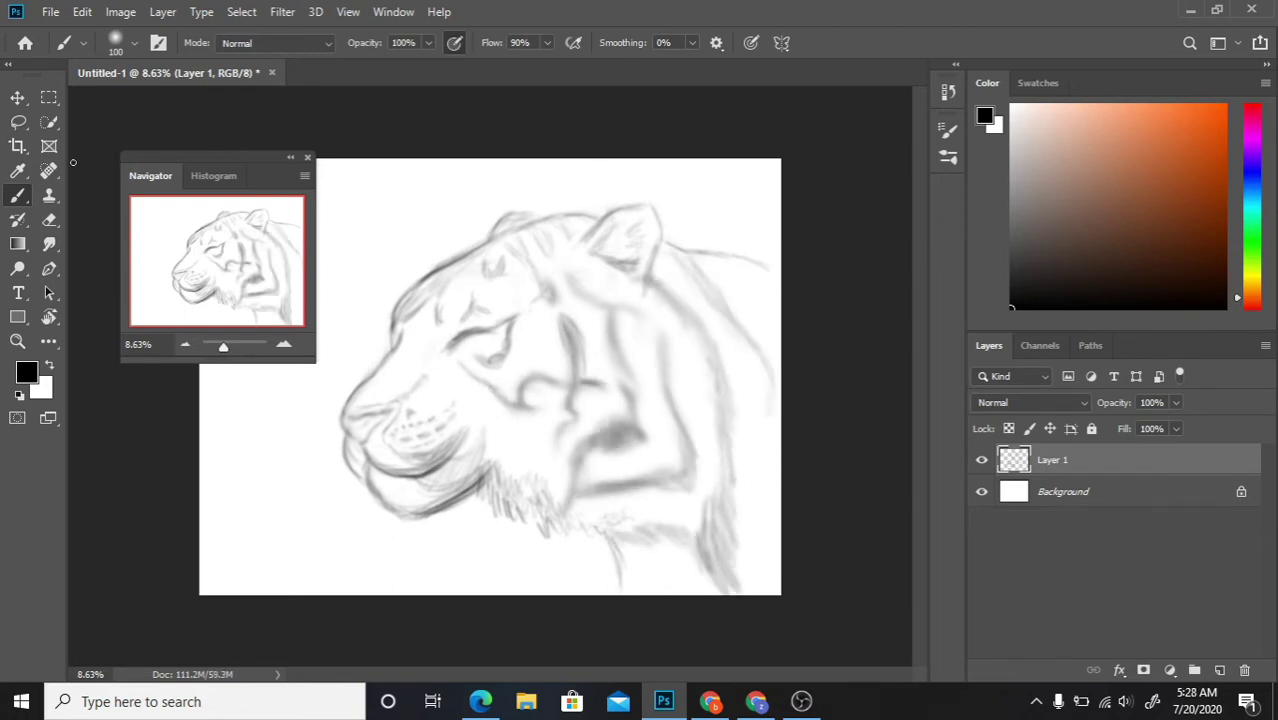
Step: Shift the whole sketch slightly left and reposition the overview panel
key(ctrl+t)
drag(542, 345, 522, 337)
key(Return)
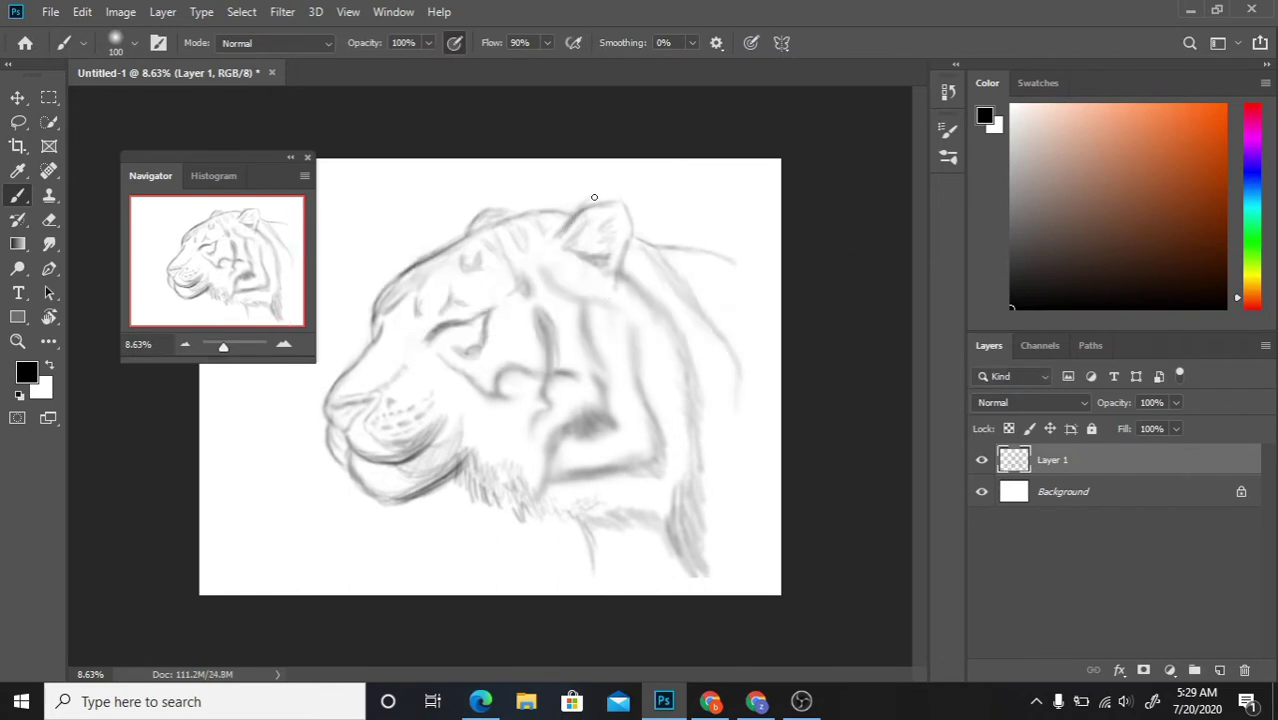
key(e)
key(b)
key(ctrl+plus)
key(ctrl+minus)
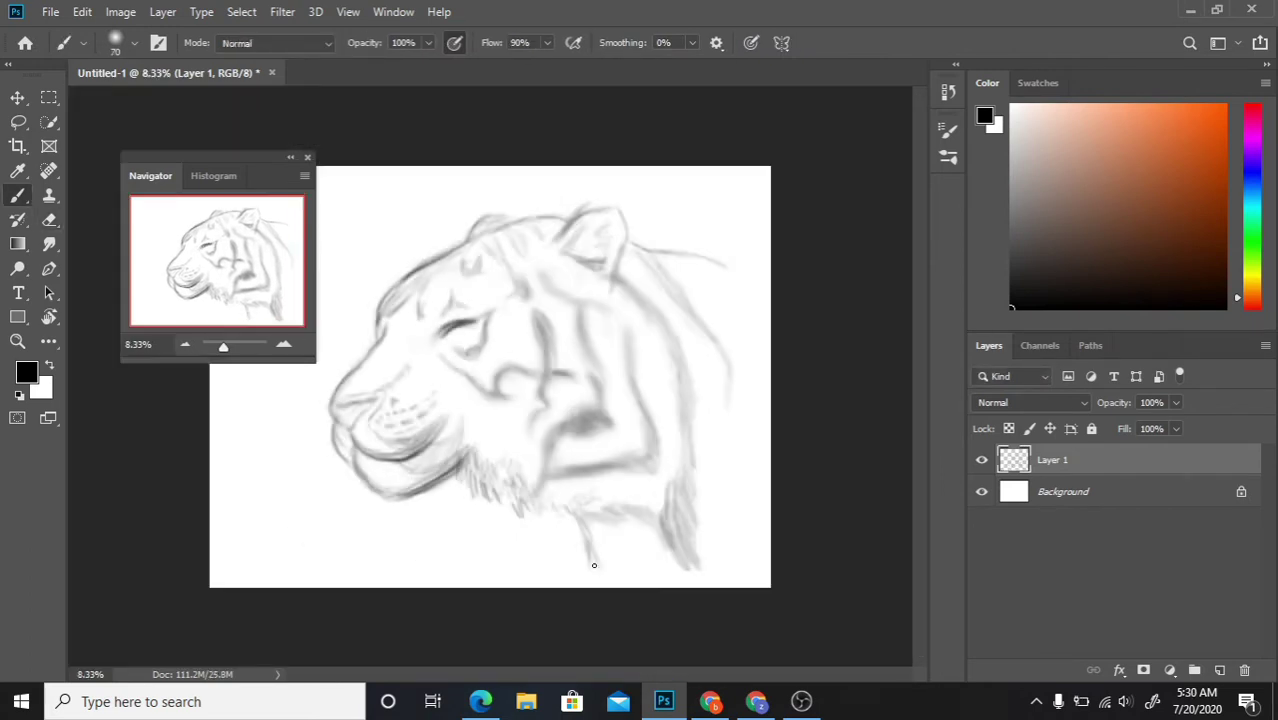
key(bracketleft)
drag(200, 157, 745, 187)
Step: Dab the first butterfly mark by the nose, darken the head outline, and trim behind the ear
click(320, 371)
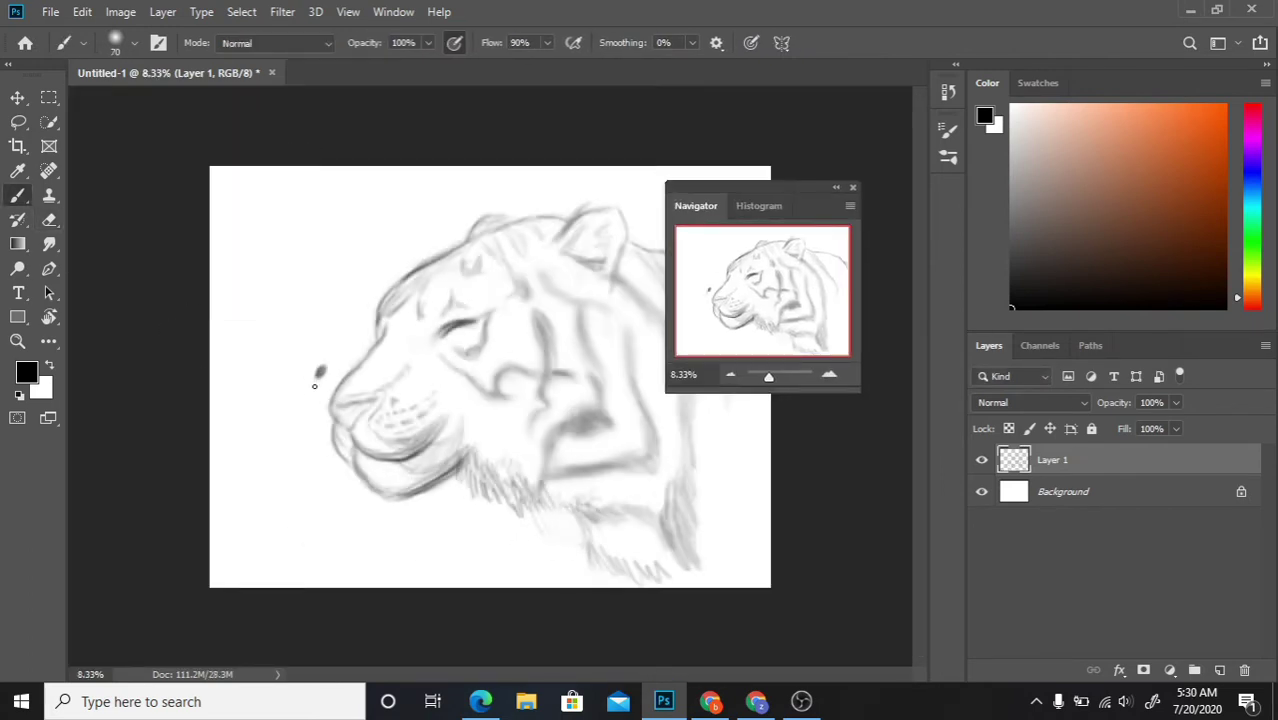
key(ctrl+minus)
key(ctrl+minus)
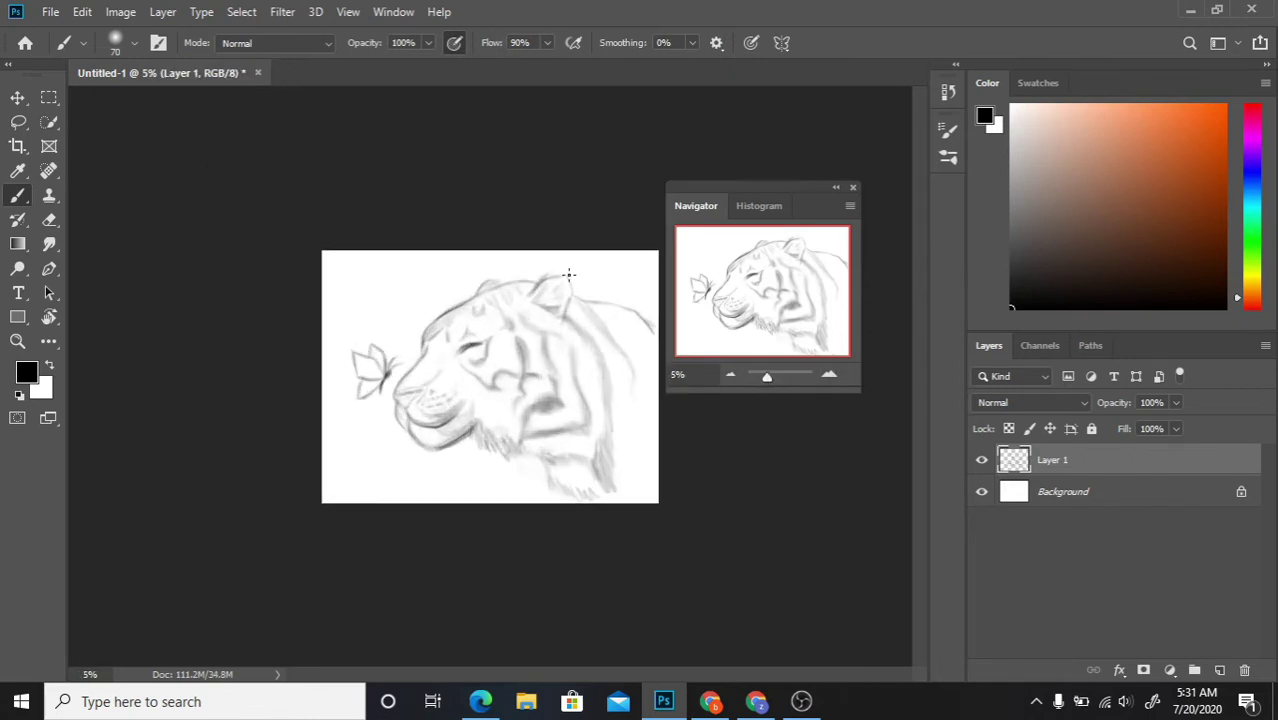
mouse_move(492, 283)
mouse_down()
mouse_move(560, 282)
mouse_move(540, 280)
mouse_move(568, 266)
mouse_up()
key(e)
key(b)
key(e)
key(b)
key(e)
key(b)
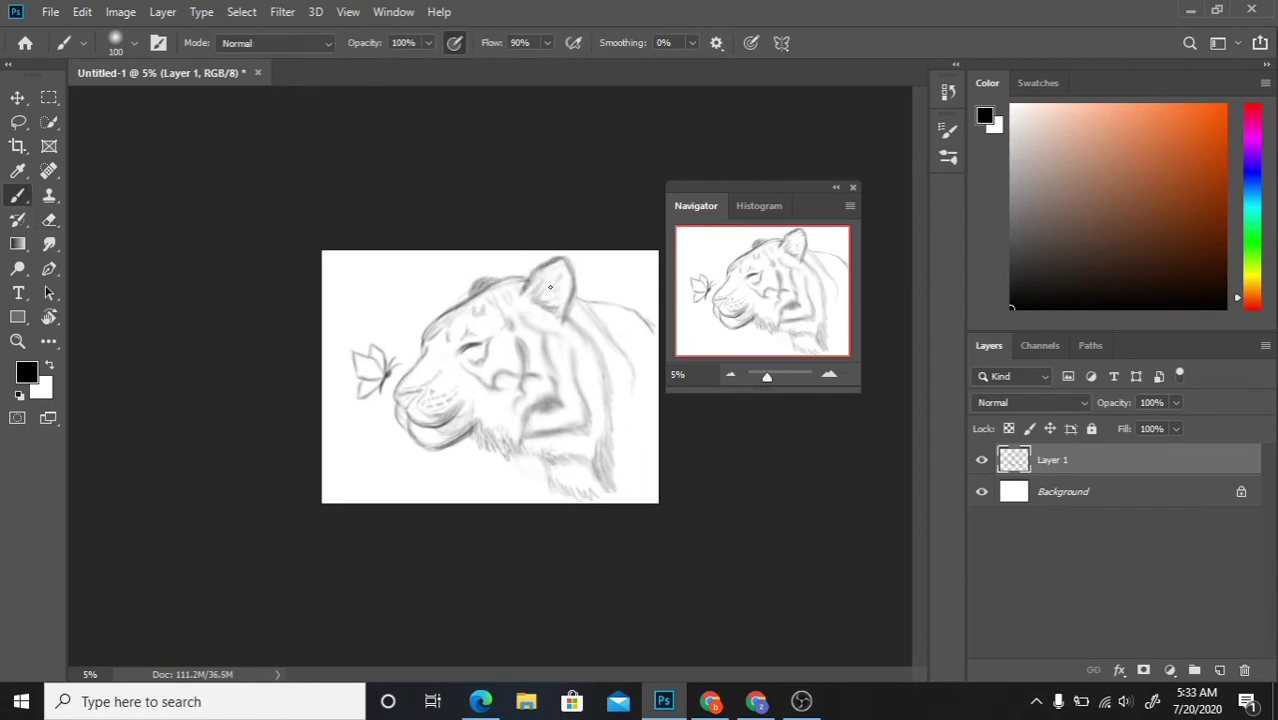
key(e)
mouse_move(615, 304)
mouse_down()
mouse_move(655, 338)
mouse_move(582, 298)
mouse_up()
key(b)
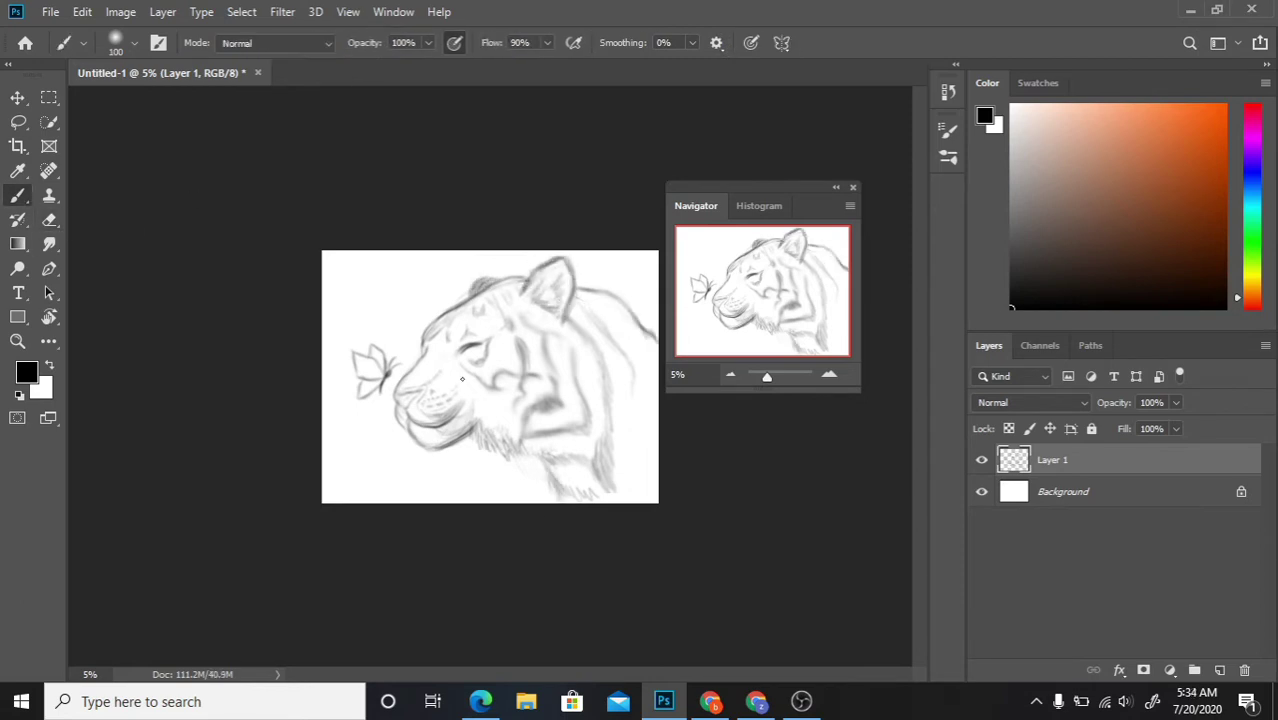
Step: Shrink and shift the tiger within the canvas and add a stroke along its back
key(ctrl+t)
drag(462, 378, 491, 348)
key(Return)
drag(605, 305, 650, 335)
Step: Paint dark stripes on the neck and tidy their edges
key(e)
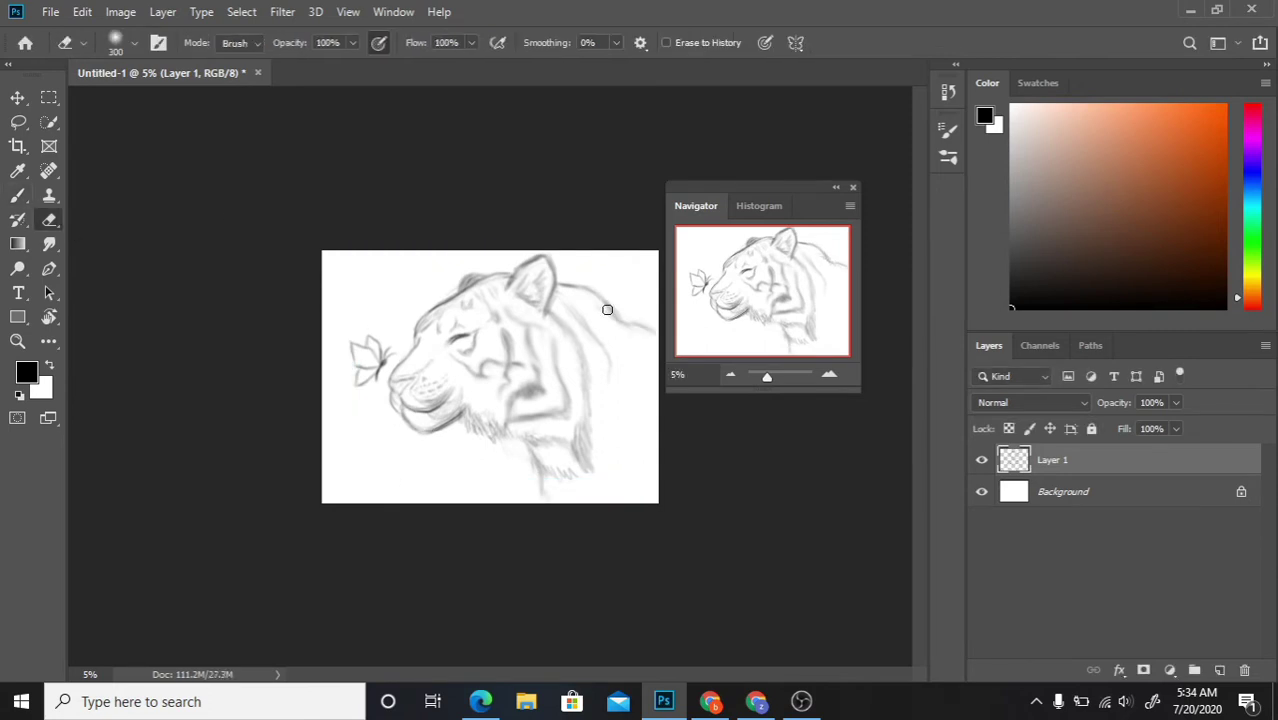
key(b)
mouse_move(565, 404)
mouse_down()
mouse_move(555, 340)
mouse_move(593, 466)
mouse_up()
key(e)
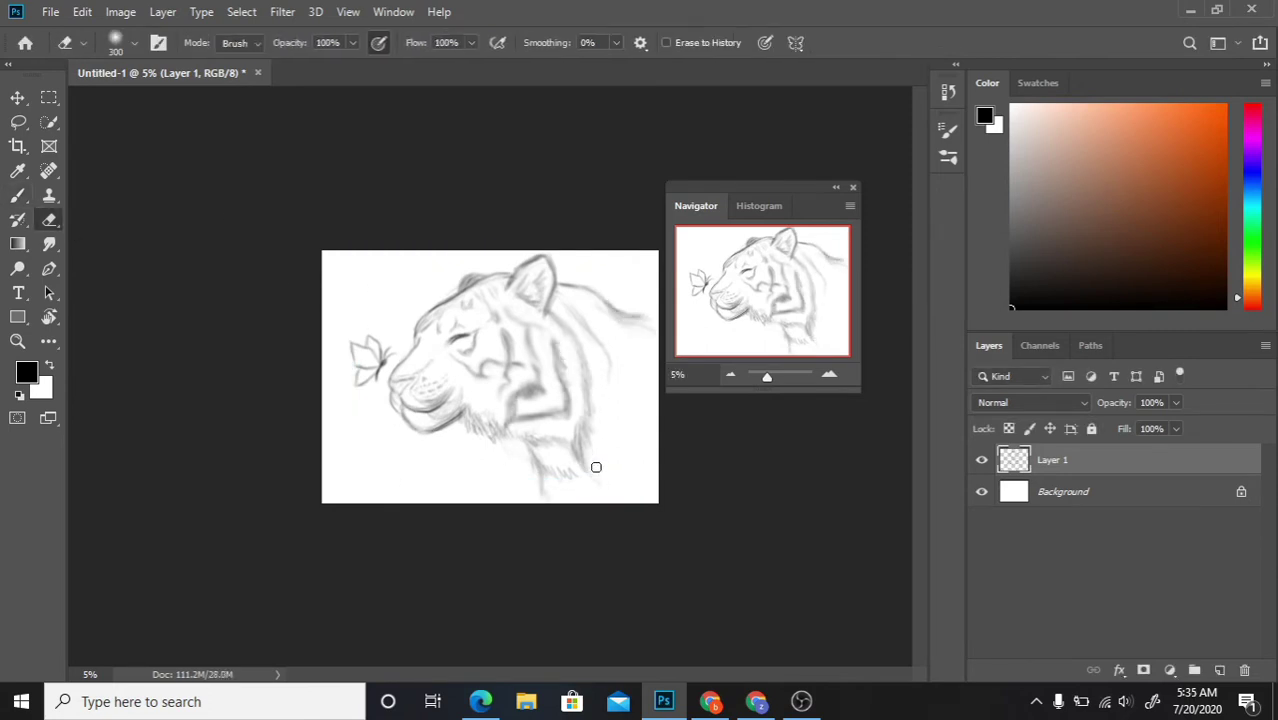
key(b)
drag(608, 350, 614, 389)
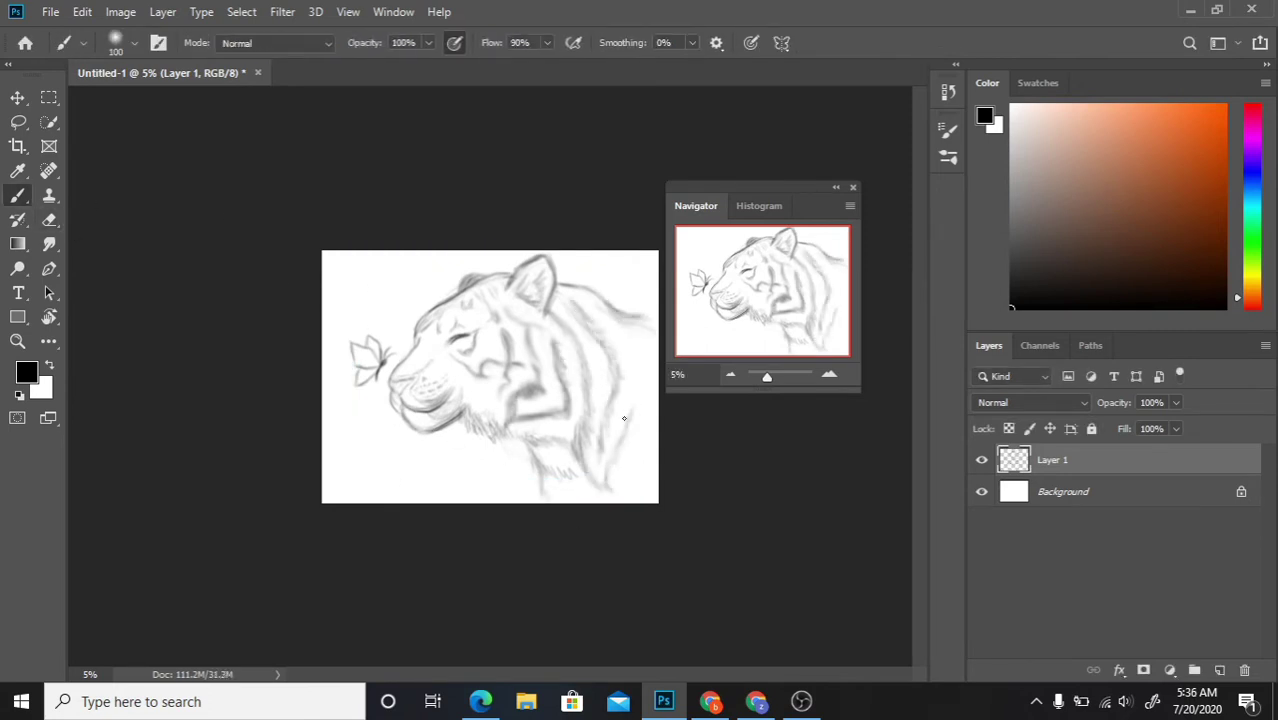
Step: Redraw a shorter, darker jaw line, shade the lower jaw, darken the eye and mark the forehead
key(ctrl+plus)
key(ctrl+plus)
key(ctrl+plus)
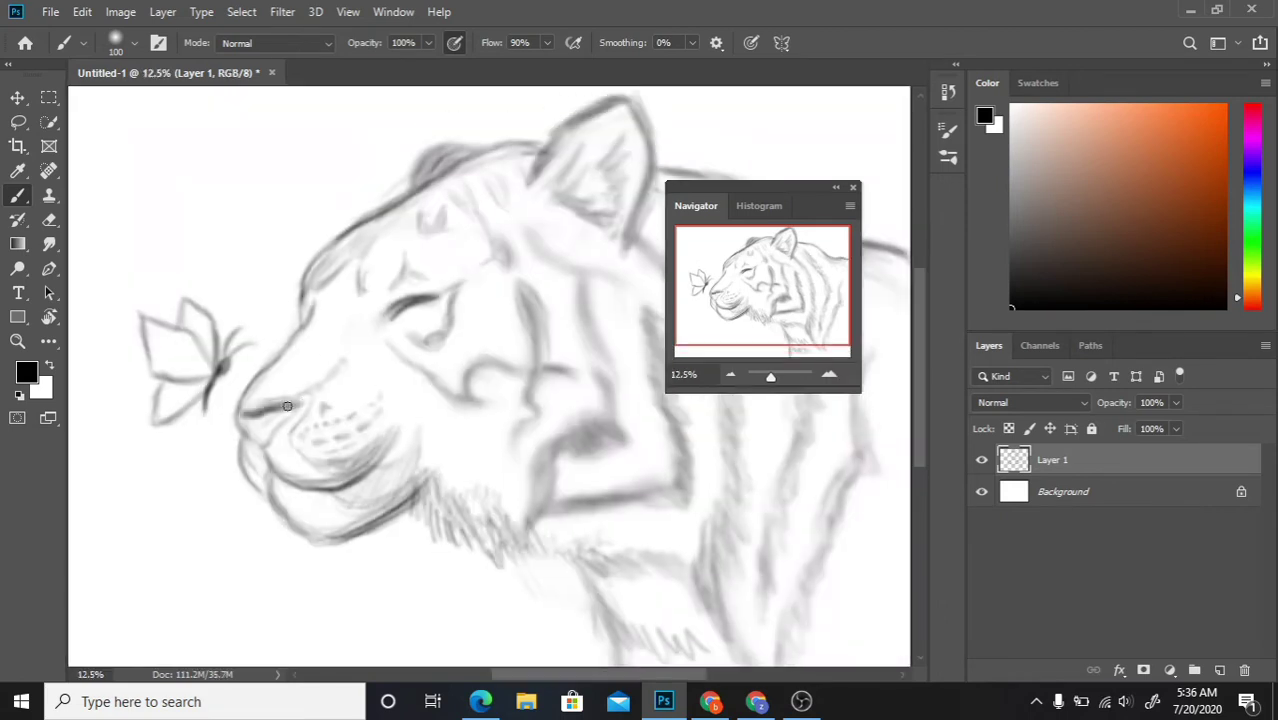
key(bracketleft)
key(bracketleft)
key(bracketleft)
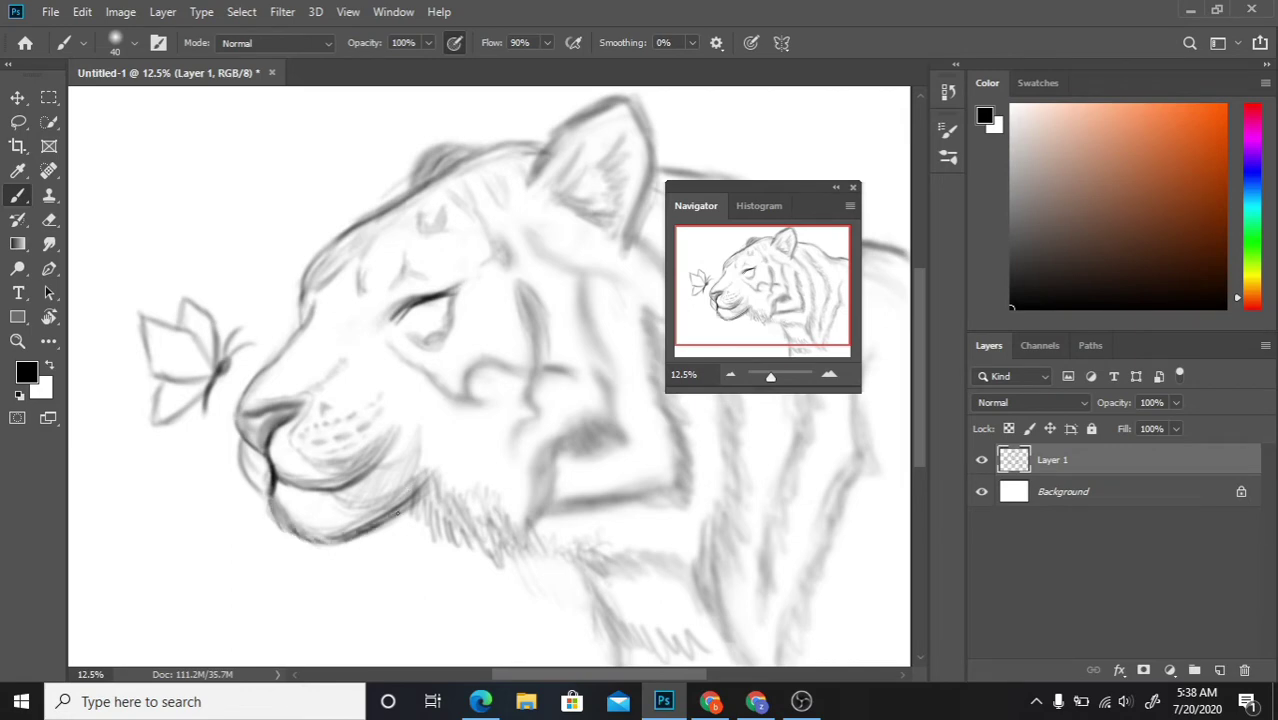
key(ctrl+z)
mouse_move(290, 497)
mouse_down()
mouse_move(345, 512)
mouse_move(430, 440)
mouse_up()
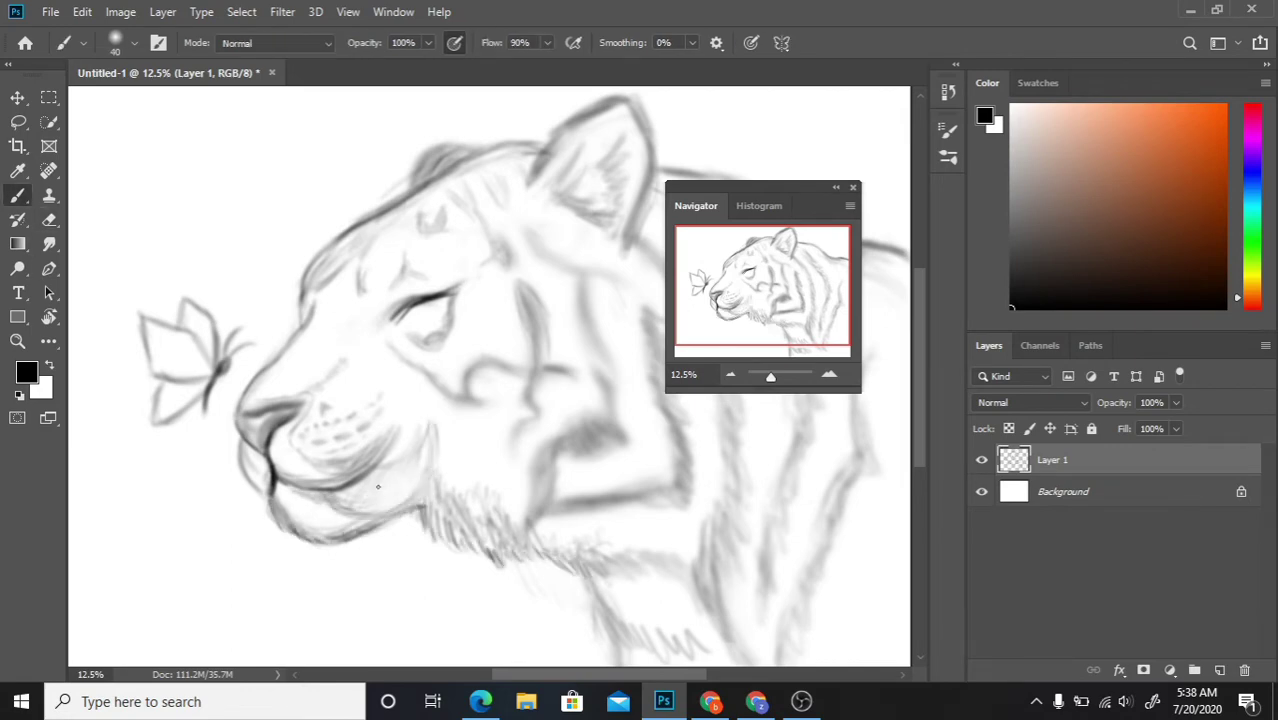
key(bracketright)
key(bracketright)
drag(330, 500, 428, 357)
key(bracketright)
key(bracketright)
mouse_move(415, 300)
mouse_down()
mouse_move(460, 317)
mouse_move(448, 342)
mouse_up()
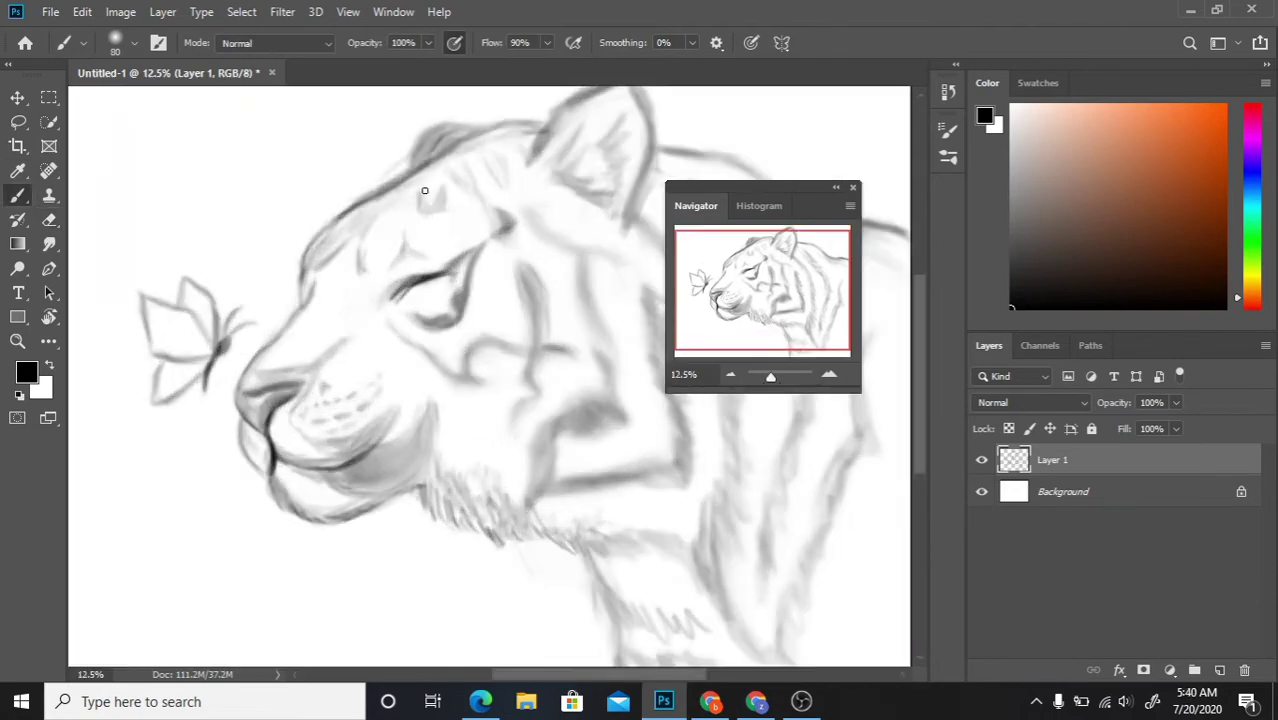
mouse_move(440, 190)
mouse_down()
mouse_move(402, 268)
mouse_move(391, 238)
mouse_up()
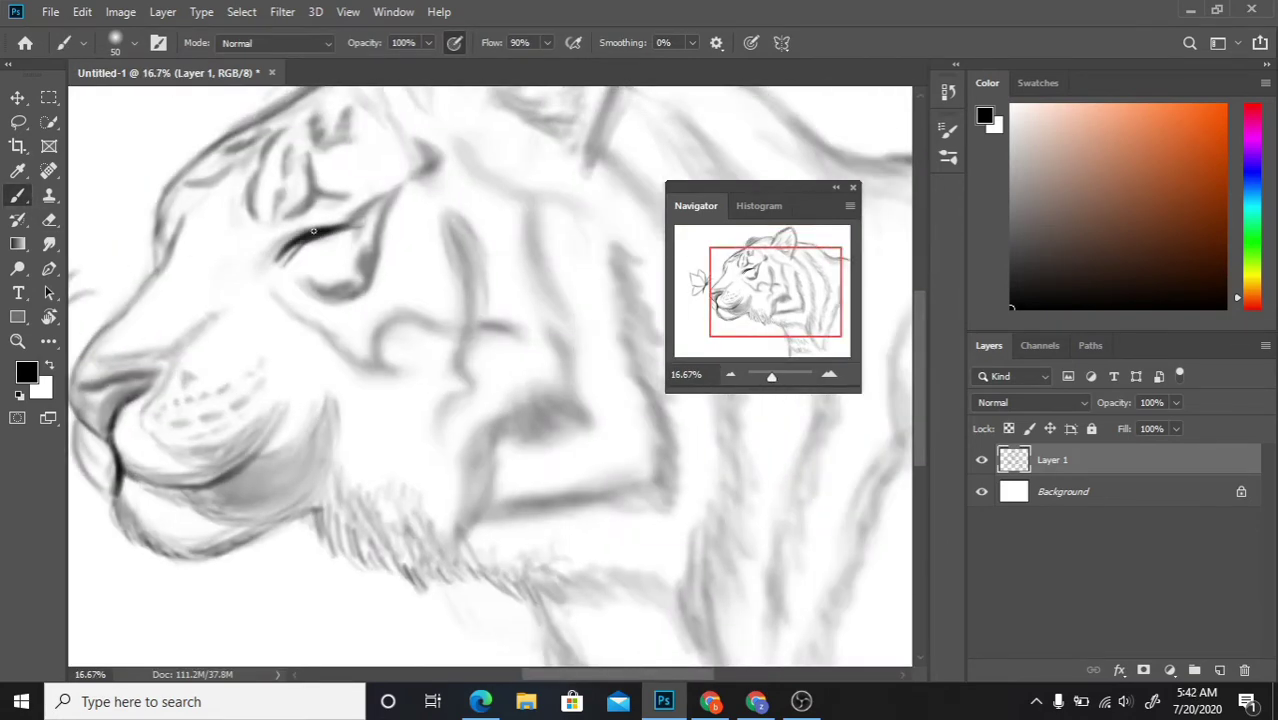
Step: Zoom out to the whole tiger and erase the stray forehead strokes
click(730, 374)
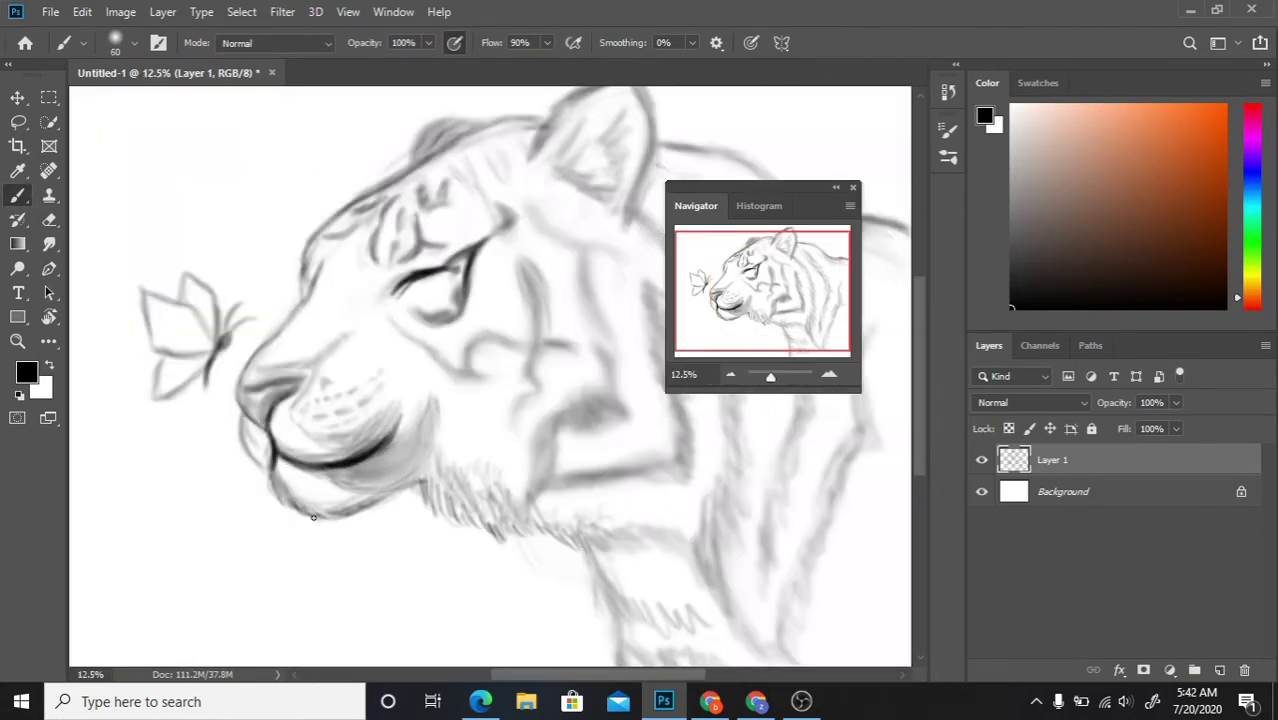
key(e)
mouse_move(305, 290)
mouse_down()
mouse_move(325, 255)
mouse_move(320, 220)
mouse_up()
key(b)
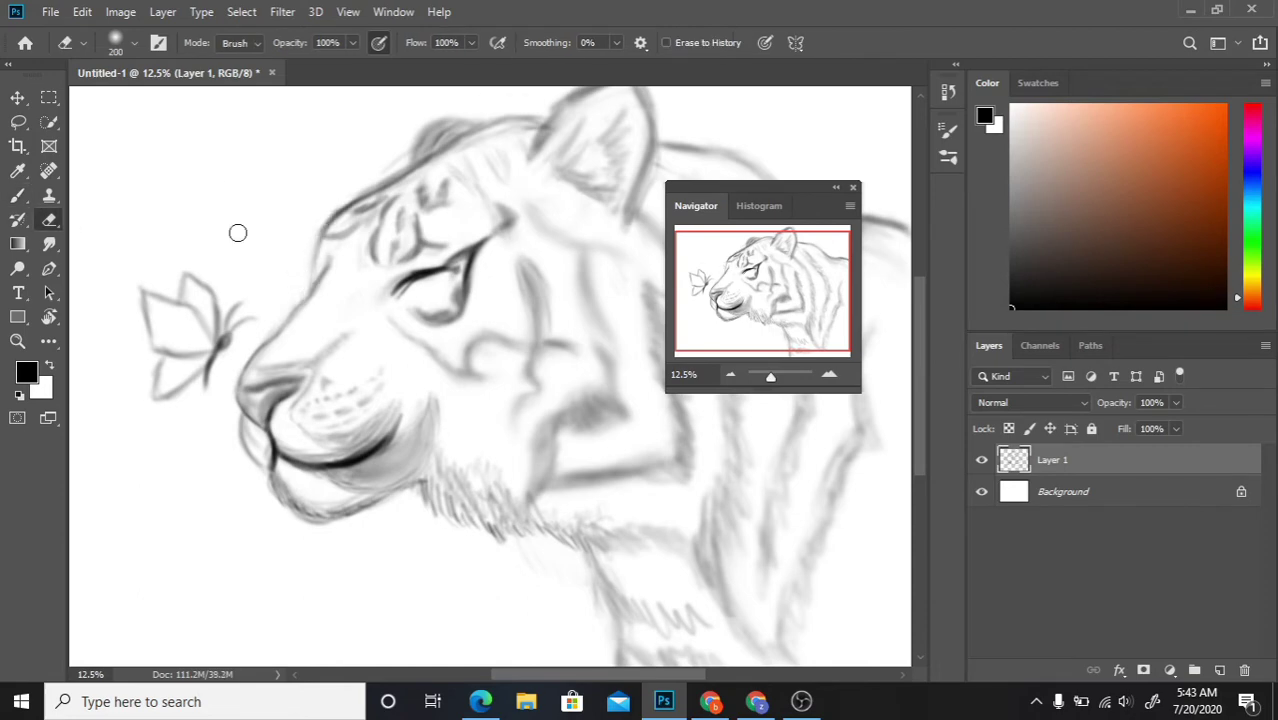
scroll(237, 234, down, 1)
scroll(448, 210, up, 1)
scroll(442, 214, up, 1)
key(e)
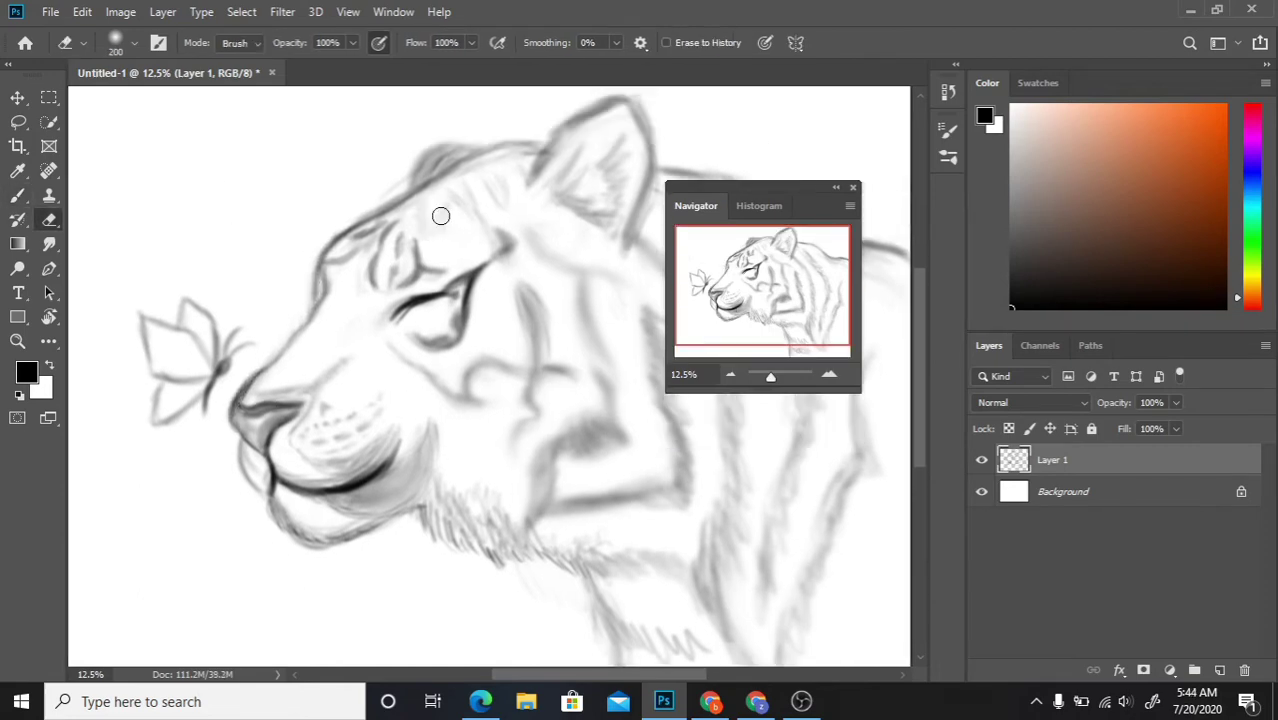
key(b)
Step: Erase the rough jaw and lip strokes and redraw a cleaner jaw and lip line
key(e)
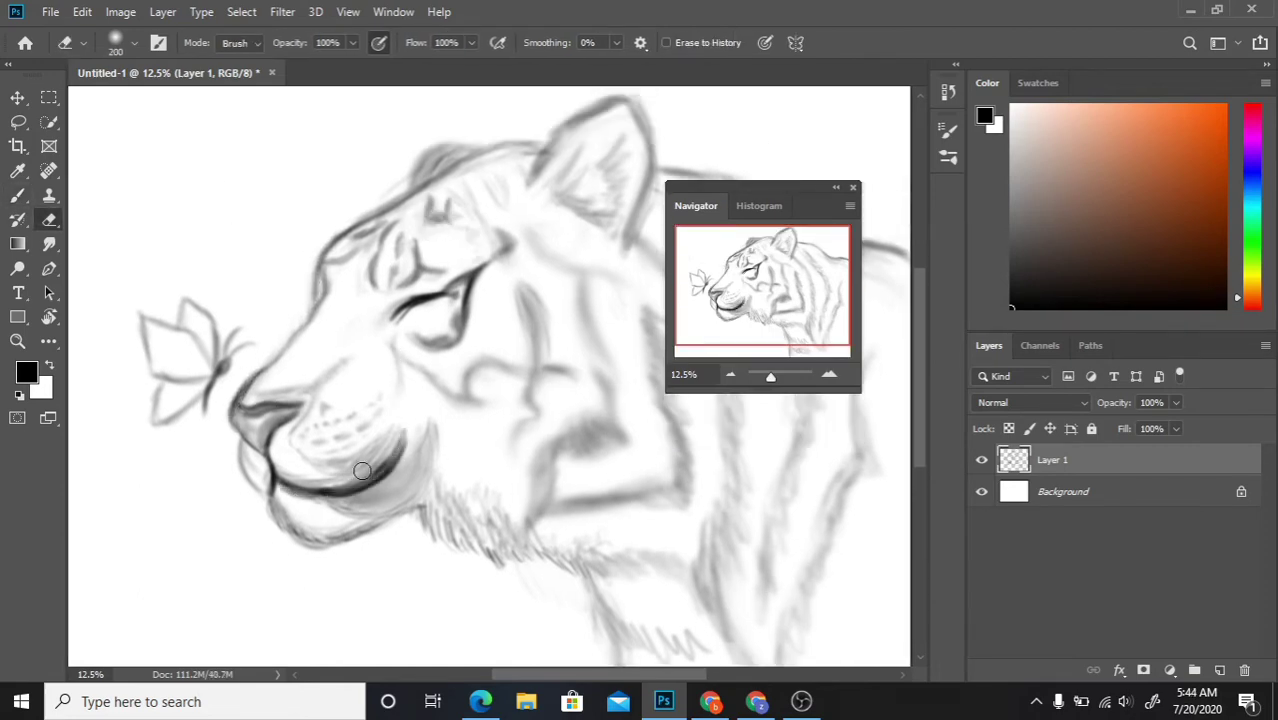
drag(340, 490, 395, 455)
key(b)
key(e)
key(b)
drag(285, 495, 391, 481)
key(e)
key(b)
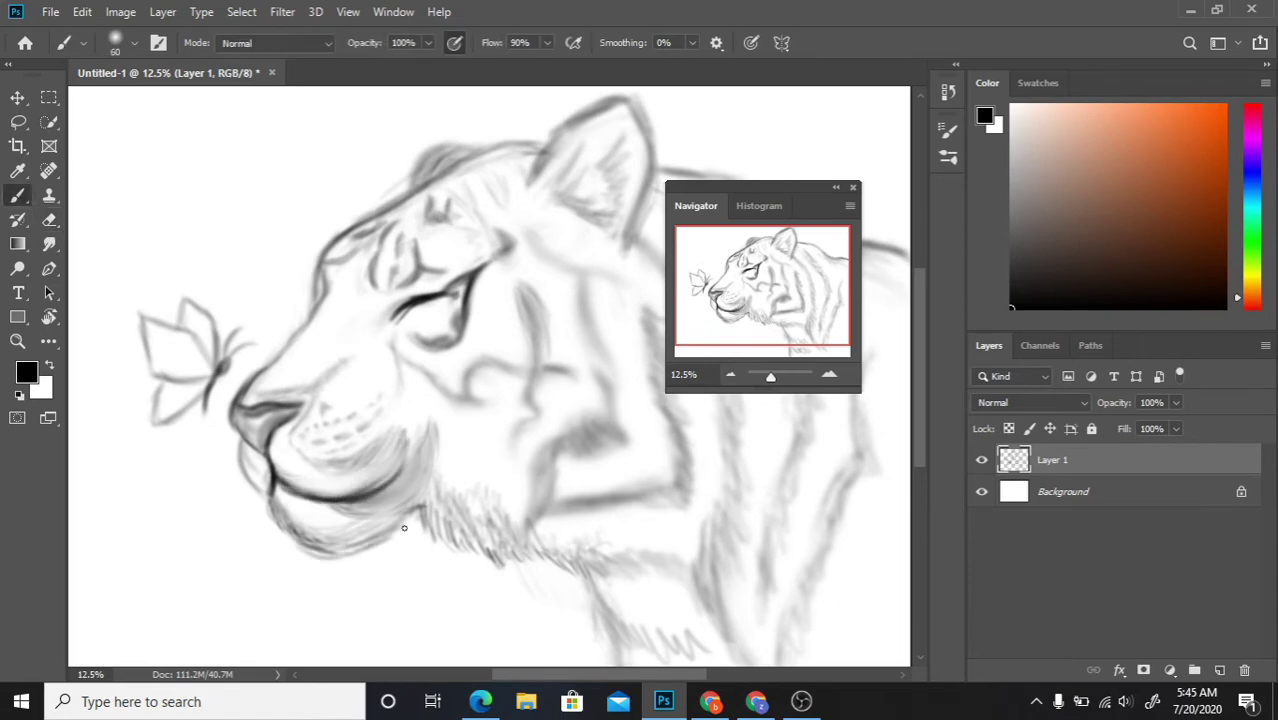
drag(350, 550, 440, 510)
Step: Add short dark stripe strokes across the brow and top of the head
key(e)
scroll(448, 519, down, 3)
key(b)
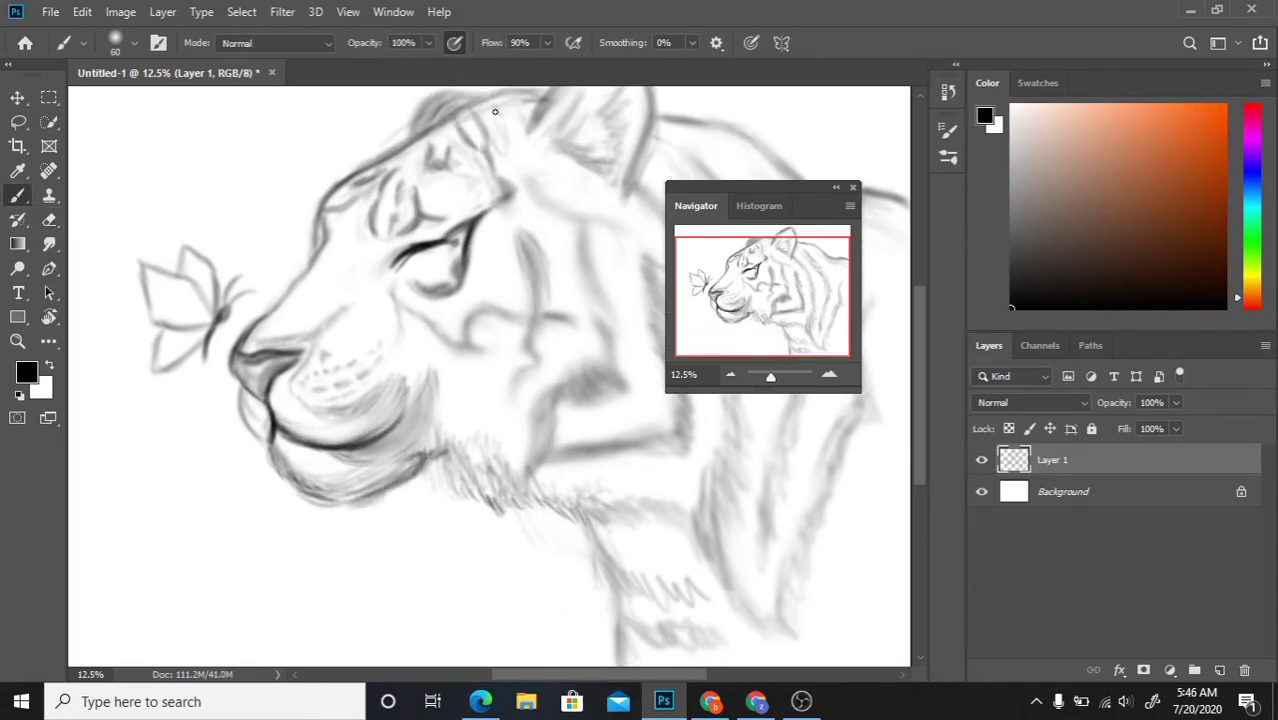
drag(470, 135, 510, 186)
key(e)
key(b)
scroll(544, 220, up, 1)
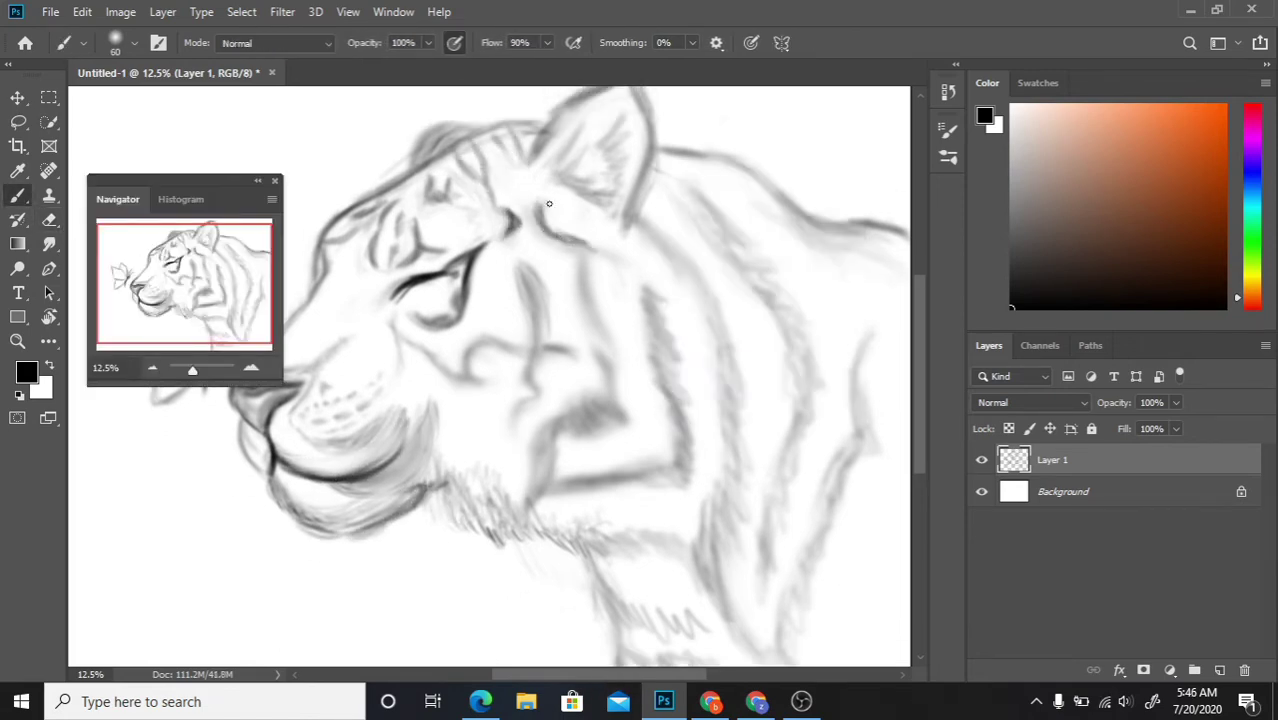
drag(645, 160, 630, 218)
key(e)
key(b)
drag(520, 245, 535, 360)
Step: Darken around the eye, add stripes between eye and cheek, and shade the cheek
scroll(444, 393, down, 1)
scroll(370, 330, down, 1)
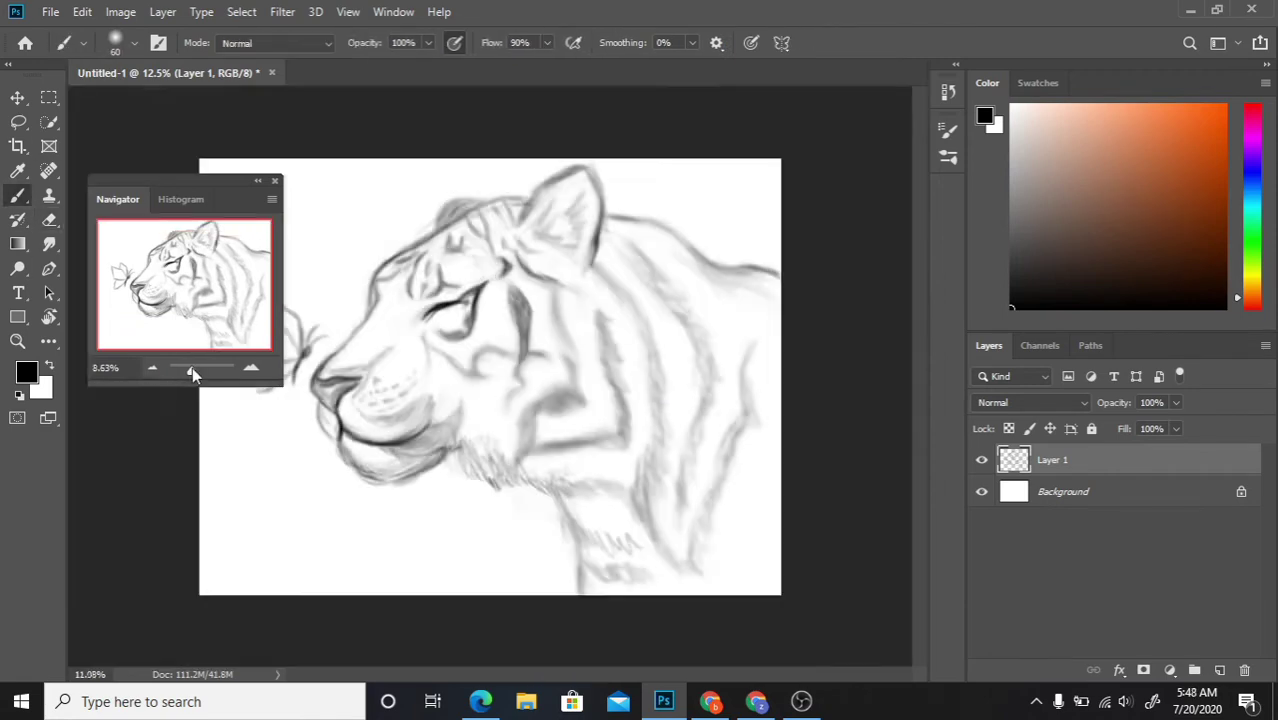
scroll(370, 330, up, 2)
key(e)
key(b)
drag(400, 290, 480, 290)
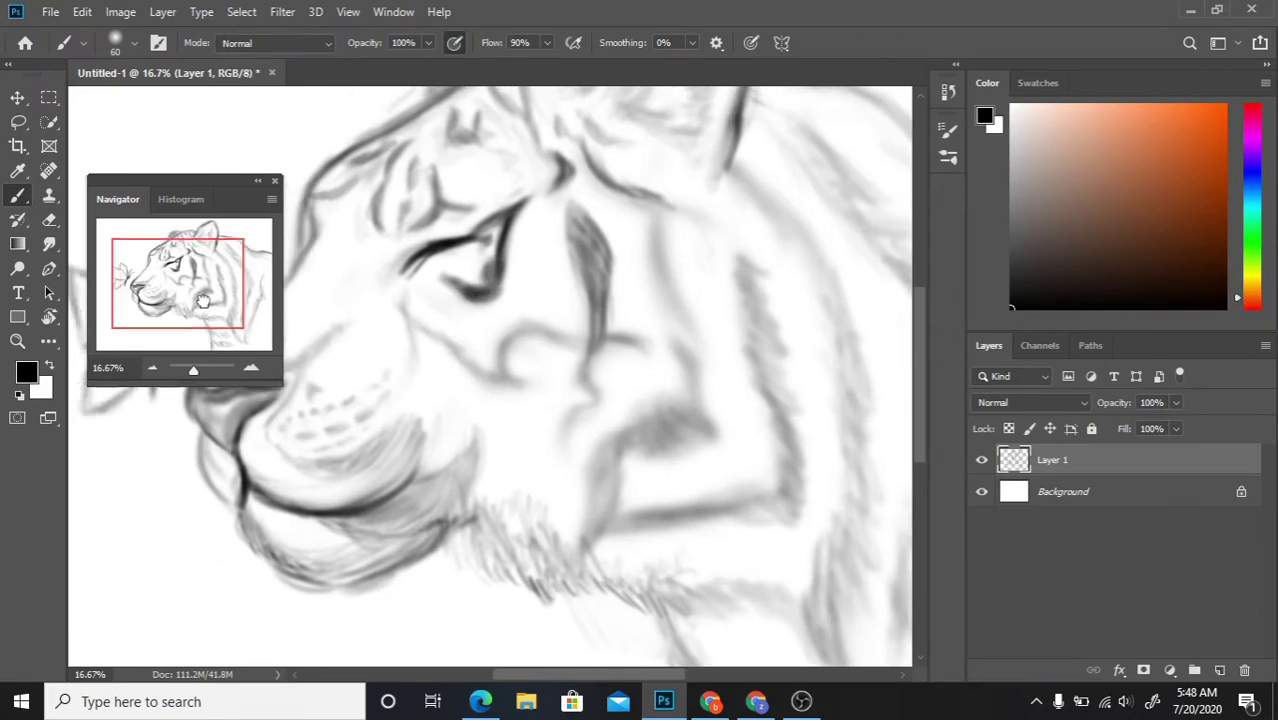
mouse_move(445, 232)
mouse_down()
mouse_move(495, 260)
mouse_move(449, 297)
mouse_up()
scroll(449, 297, down, 1)
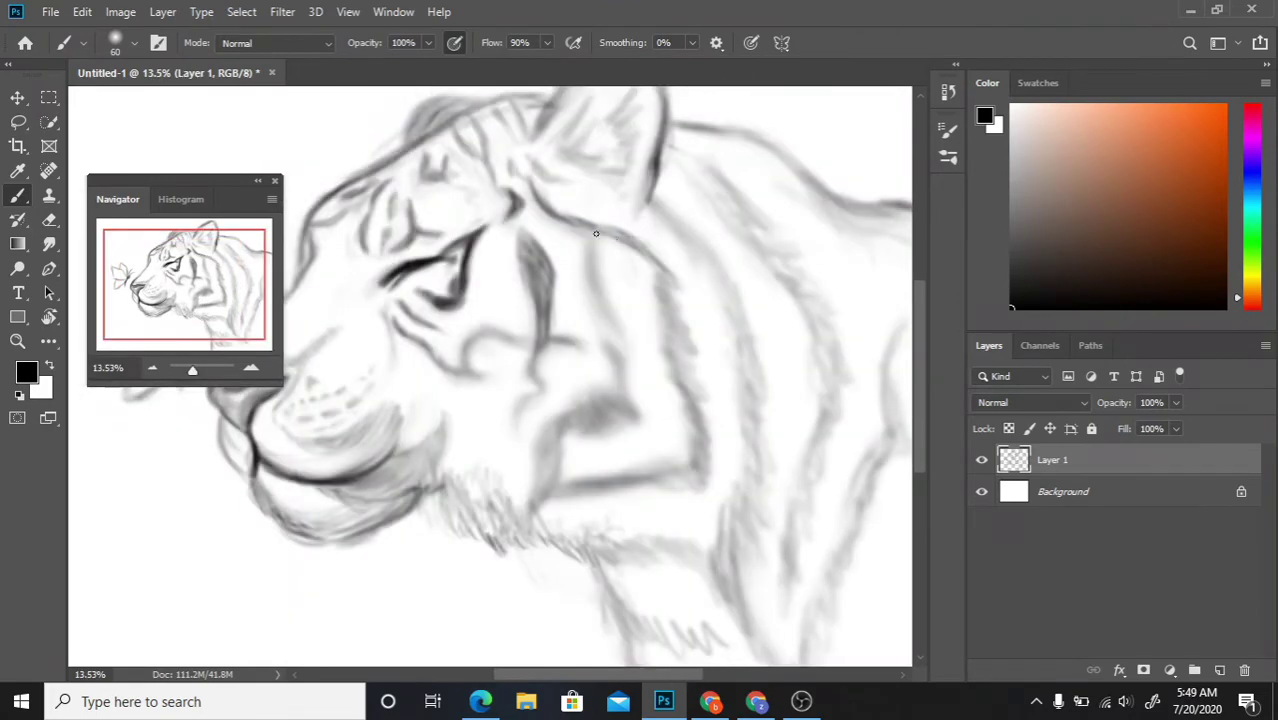
drag(599, 229, 619, 345)
drag(590, 272, 594, 326)
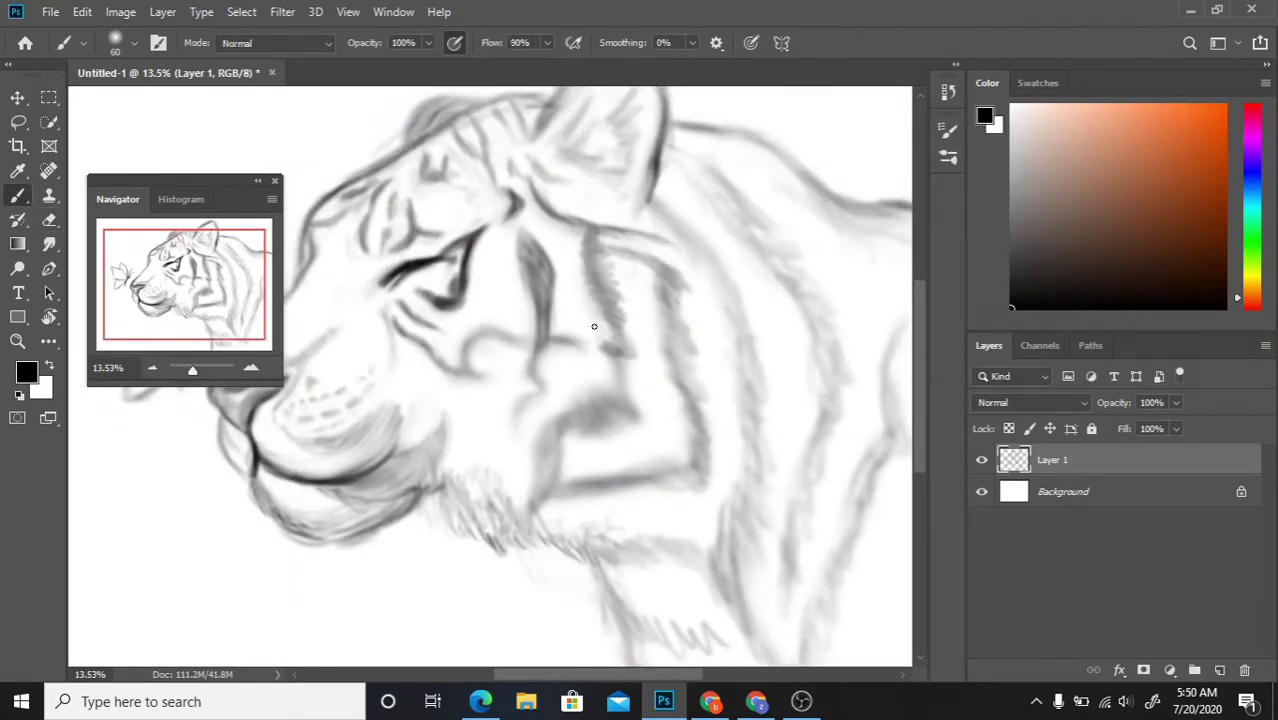
mouse_move(625, 398)
mouse_down()
mouse_move(555, 440)
mouse_move(650, 490)
mouse_move(575, 480)
mouse_up()
key(e)
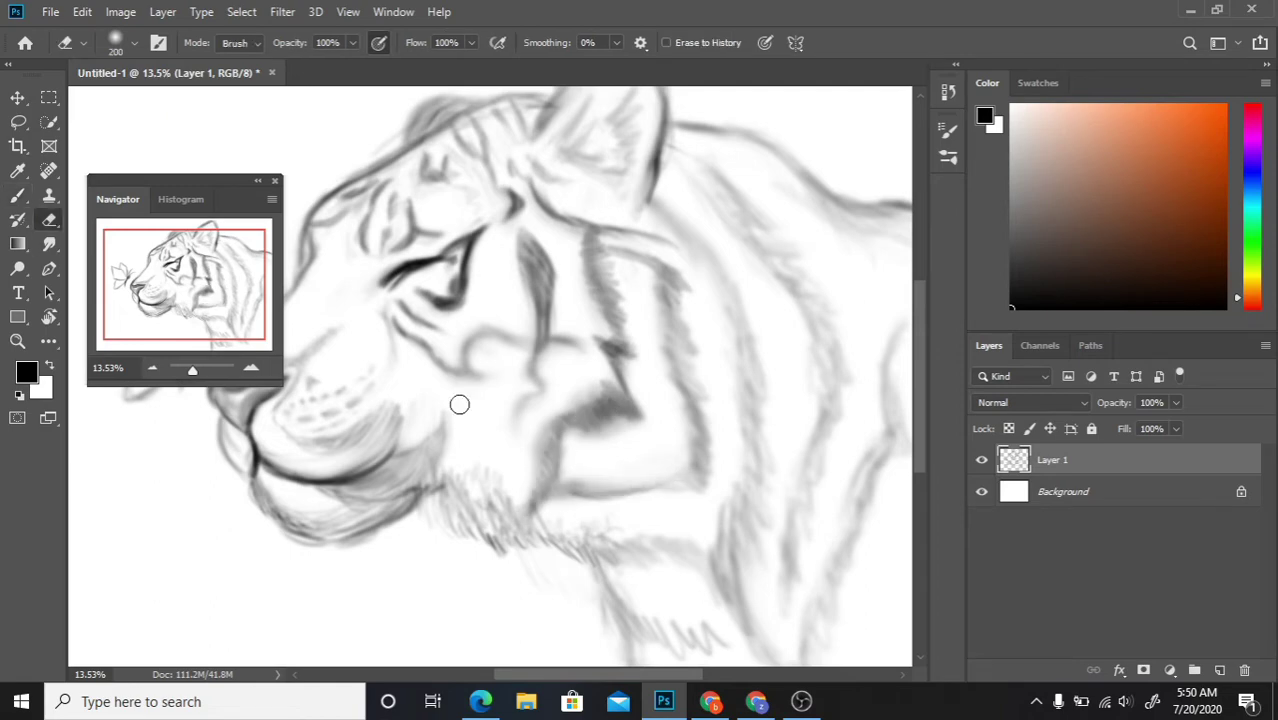
key(b)
Step: Add wispy fur strokes beside the cheek, around the chin and mouth, and down the neck
key(ctrl+minus)
drag(670, 220, 680, 470)
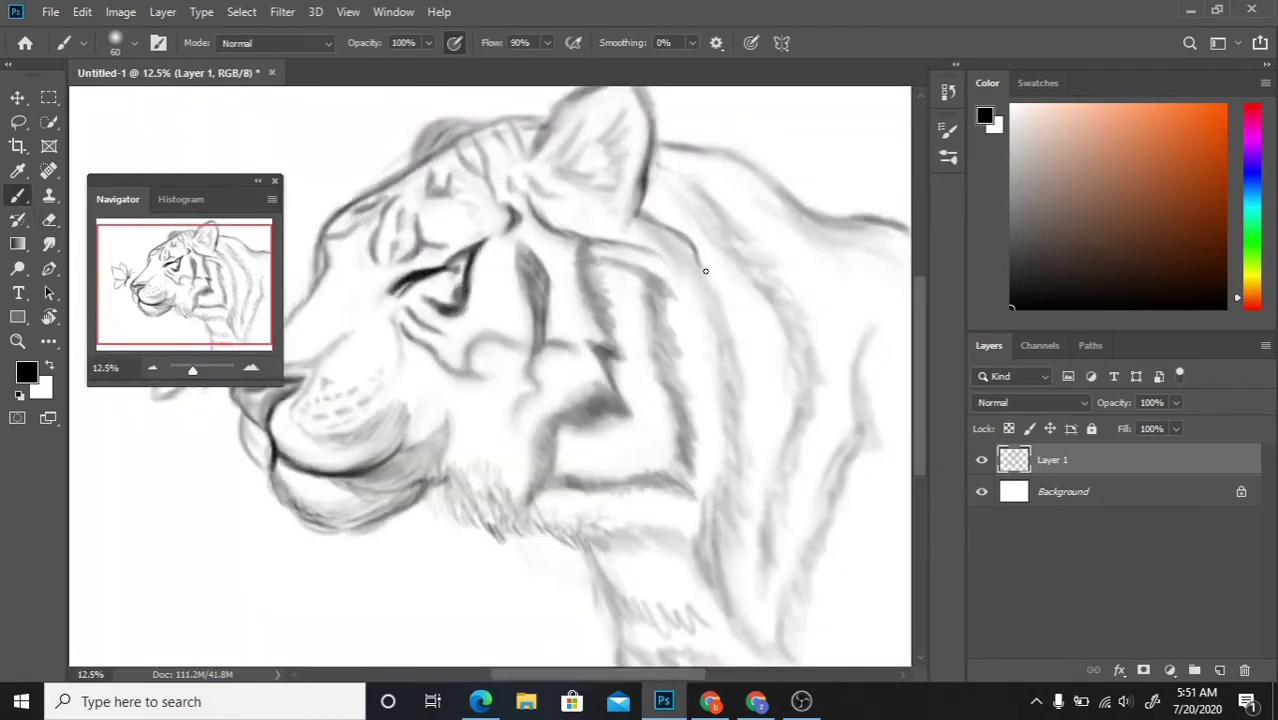
mouse_move(715, 290)
mouse_down()
mouse_move(736, 407)
mouse_move(725, 598)
mouse_up()
drag(705, 530, 580, 570)
drag(470, 465, 390, 520)
drag(455, 440, 372, 495)
scroll(450, 470, up, 1)
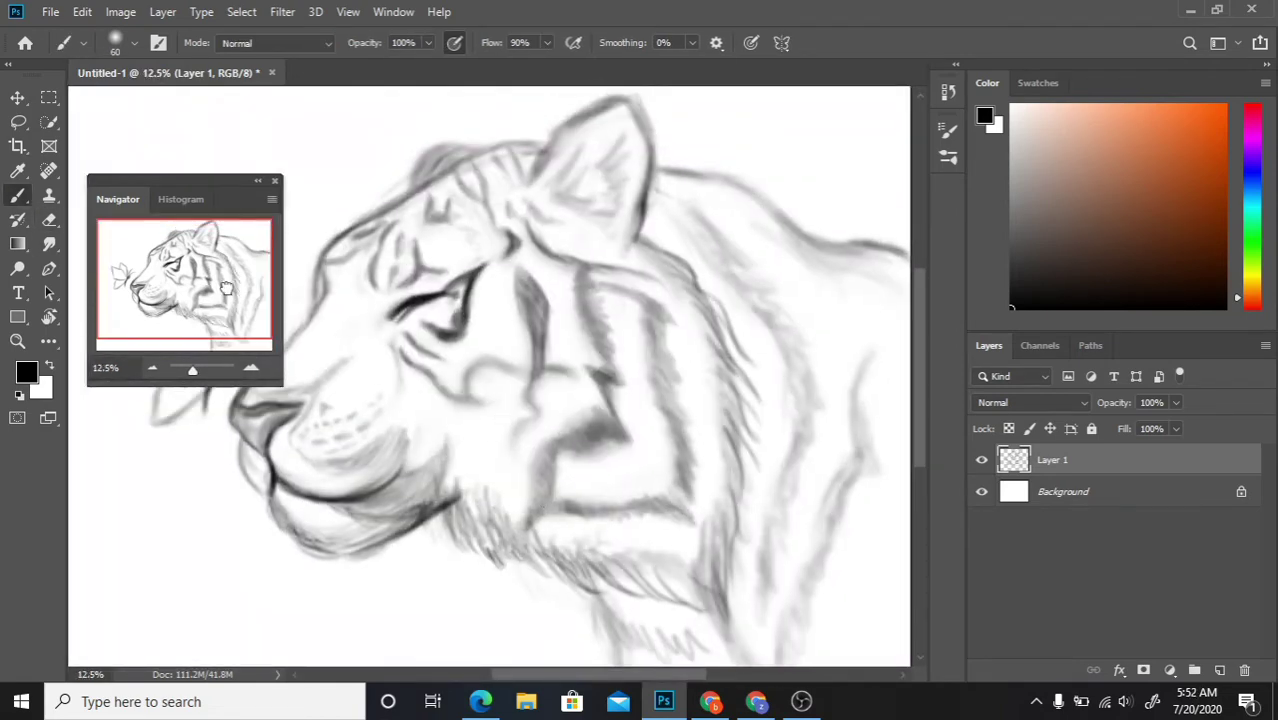
drag(860, 470, 810, 593)
drag(870, 370, 815, 555)
scroll(815, 555, down, 2)
mouse_move(815, 500)
mouse_down()
mouse_move(790, 650)
mouse_move(850, 440)
mouse_up()
Step: Add more fur on the upper back, neck, chest and cheek, and reinforce the right neck contour
key(e)
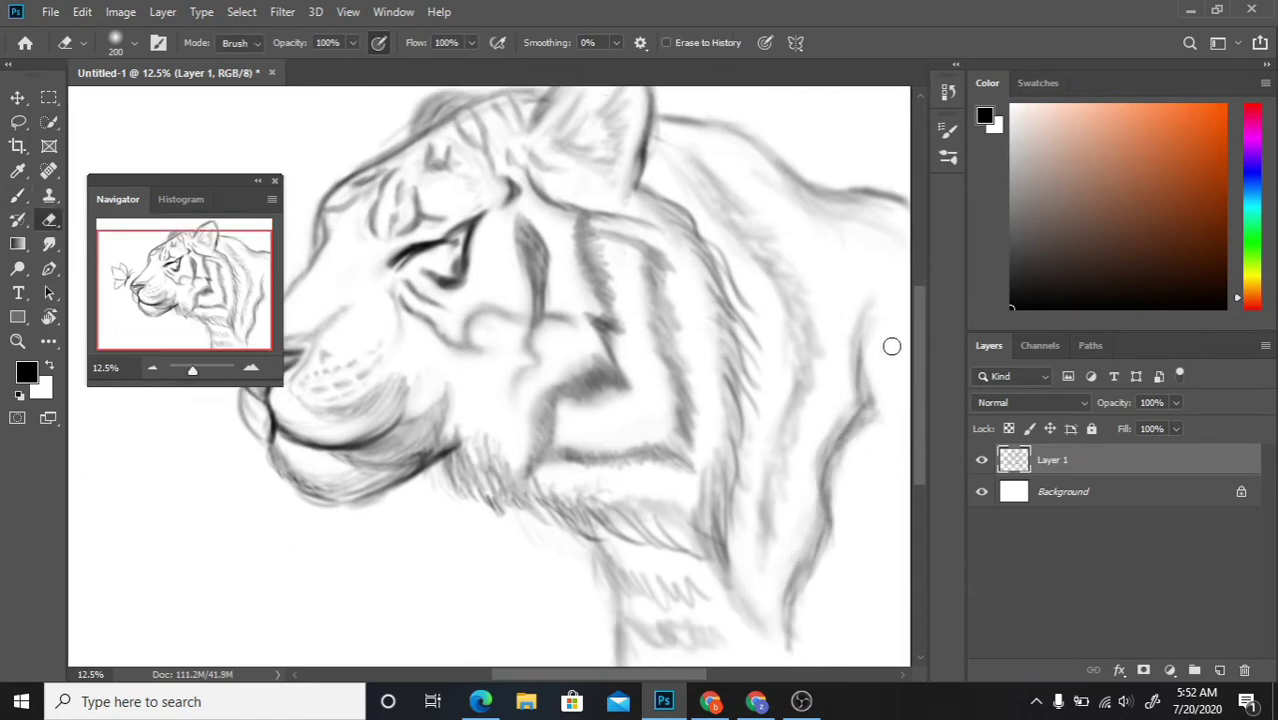
key(b)
drag(797, 225, 870, 252)
drag(580, 545, 660, 600)
scroll(620, 570, up, 2)
drag(552, 505, 630, 528)
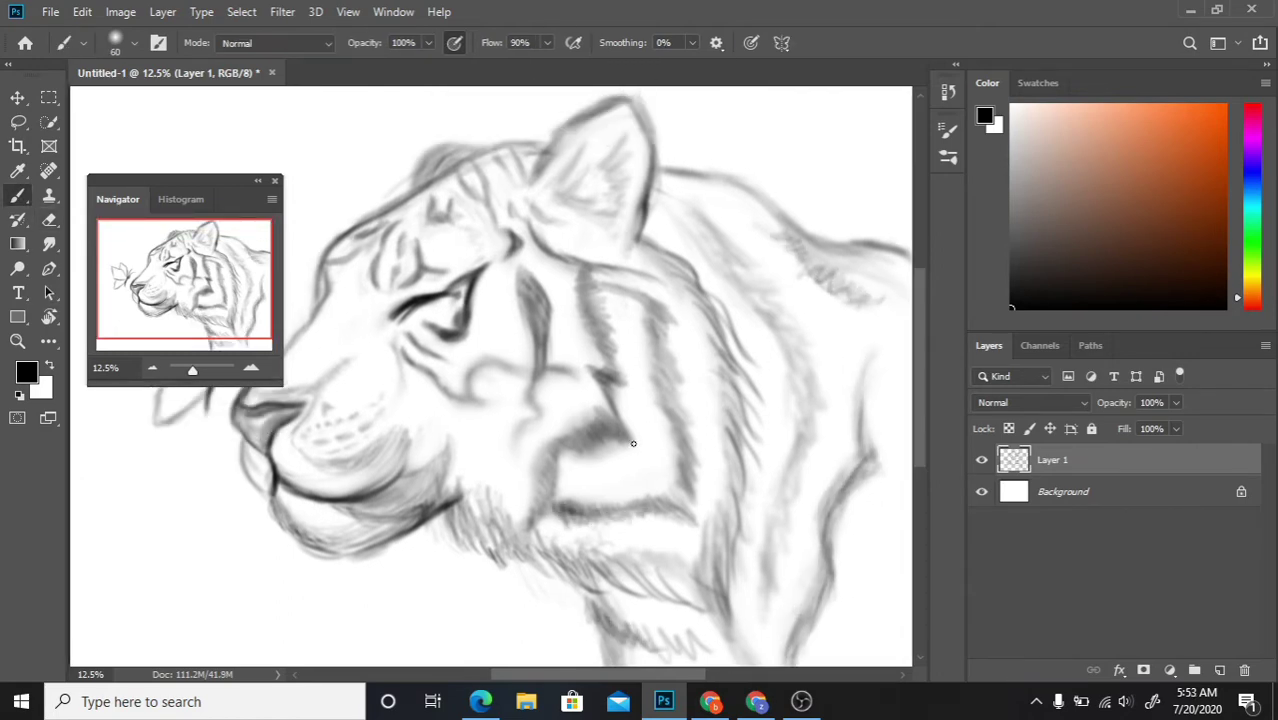
drag(630, 402, 580, 475)
drag(568, 365, 475, 398)
drag(520, 342, 506, 375)
mouse_move(422, 440)
mouse_down()
mouse_move(360, 496)
mouse_move(335, 490)
mouse_up()
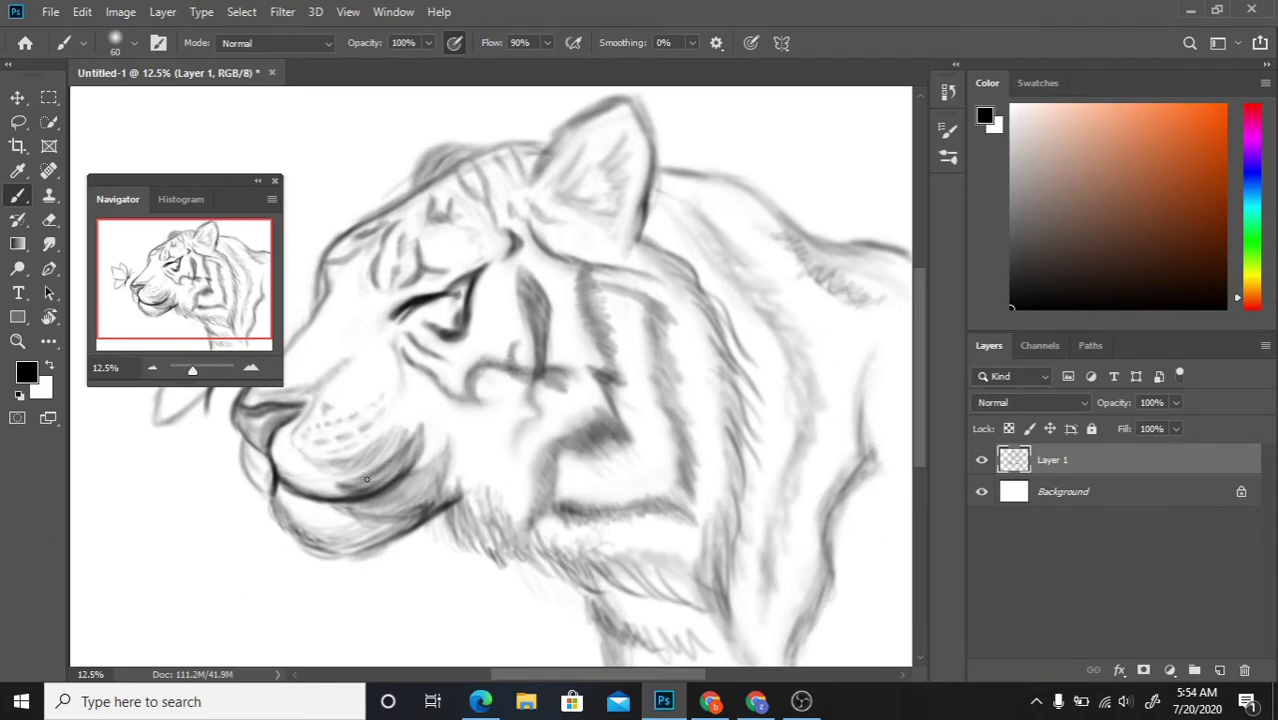
drag(770, 560, 807, 438)
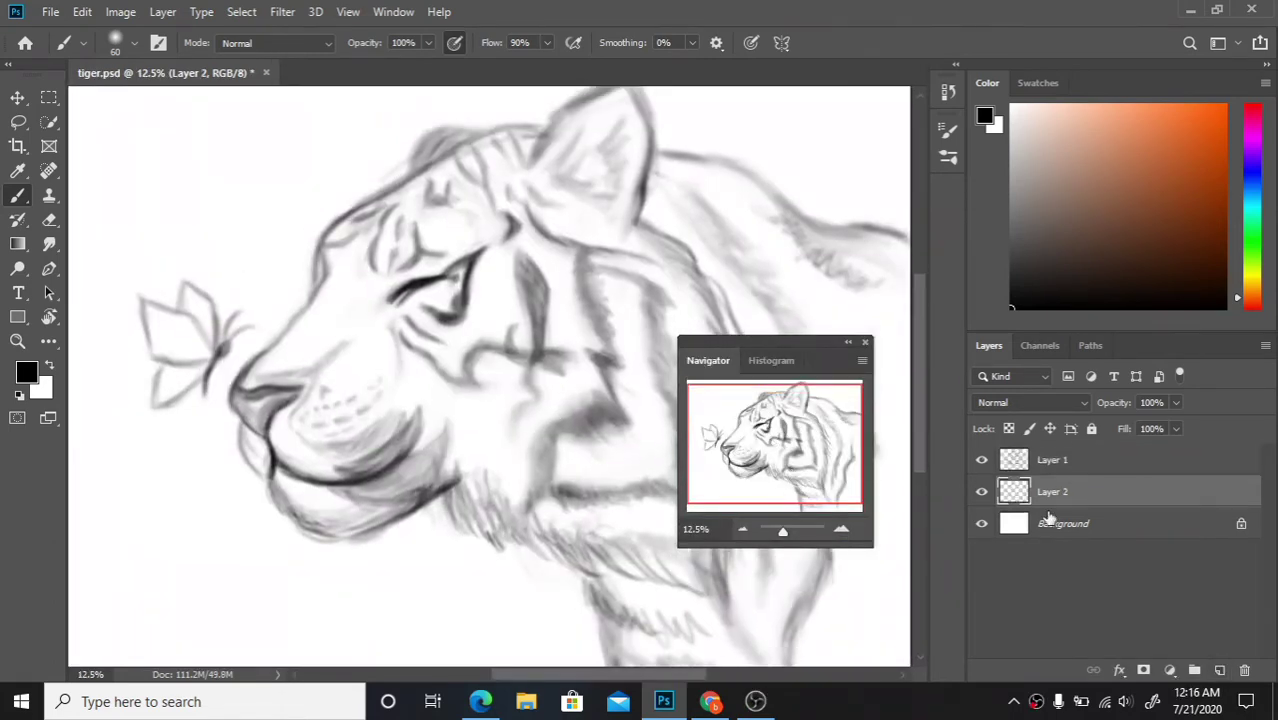
Step: Paint the butterfly's left wings solid blue on a new layer, then the upper wing edge on another
drag(1136, 331, 1136, 348)
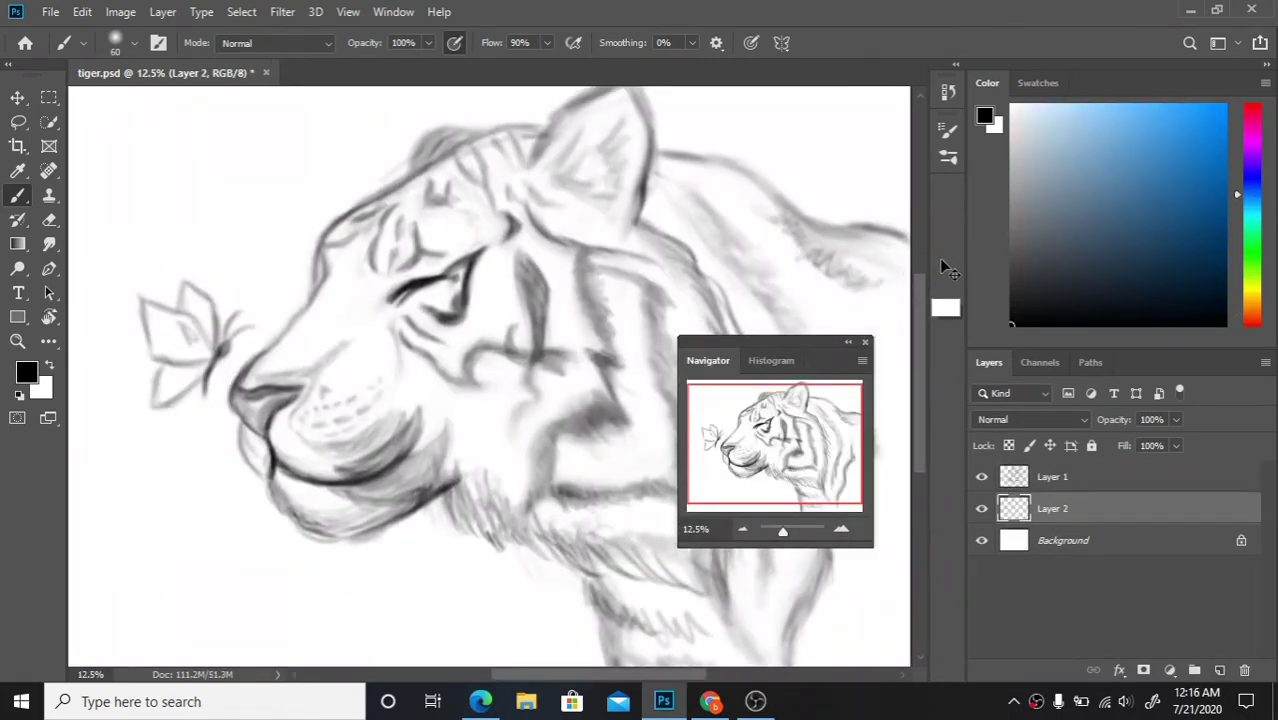
key(ctrl+bracketright)
key(ctrl+shift+alt+n)
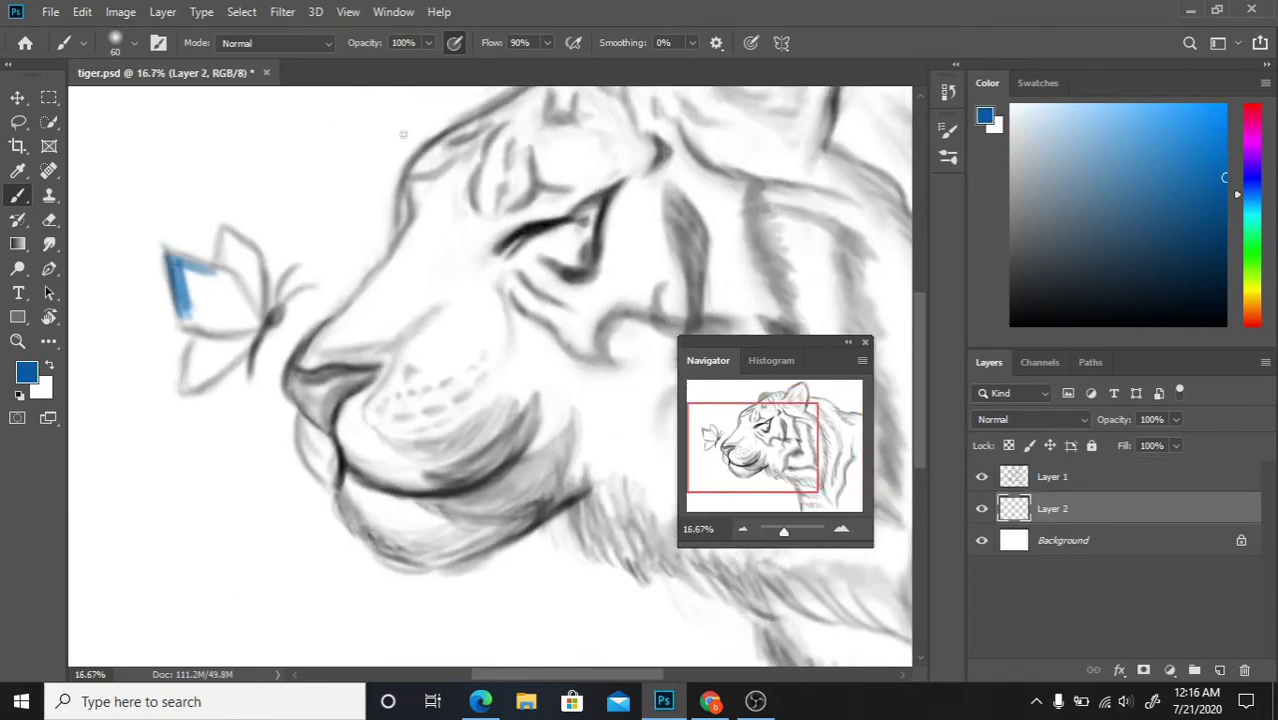
mouse_move(170, 258)
mouse_down()
mouse_move(214, 322)
mouse_move(262, 326)
mouse_up()
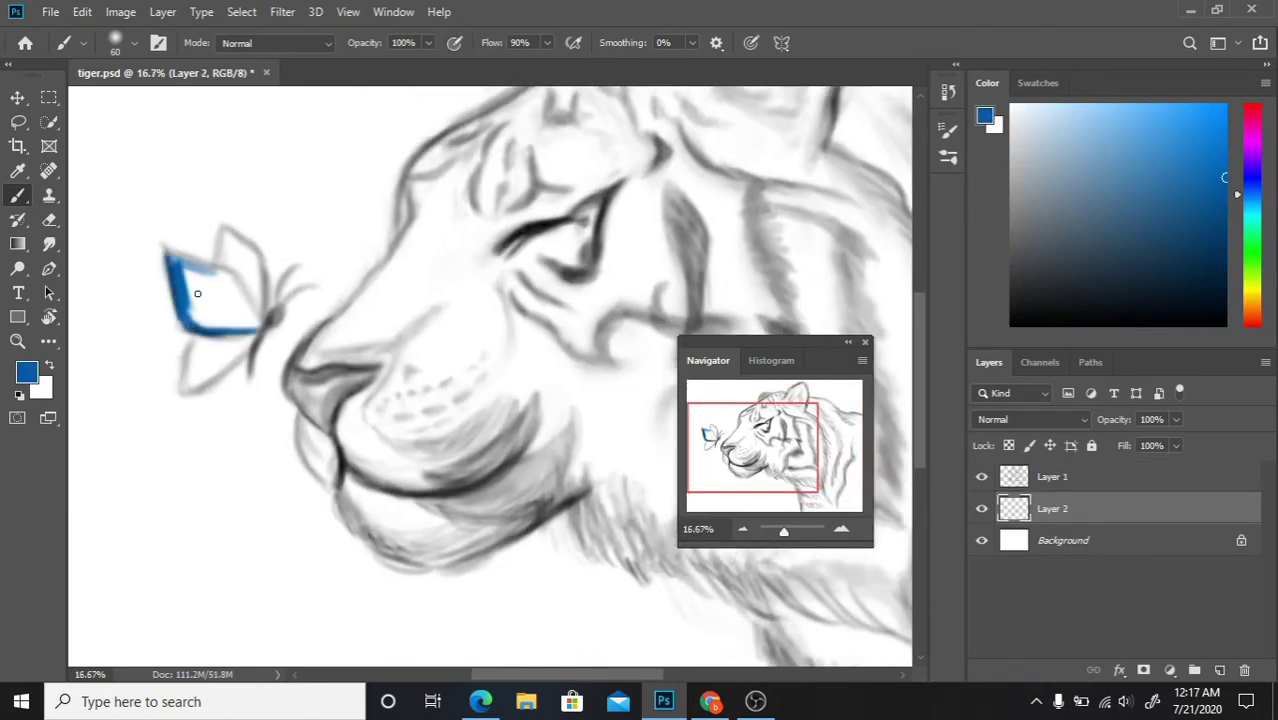
mouse_move(185, 314)
mouse_down()
mouse_move(225, 290)
mouse_move(248, 339)
mouse_up()
drag(189, 379, 244, 340)
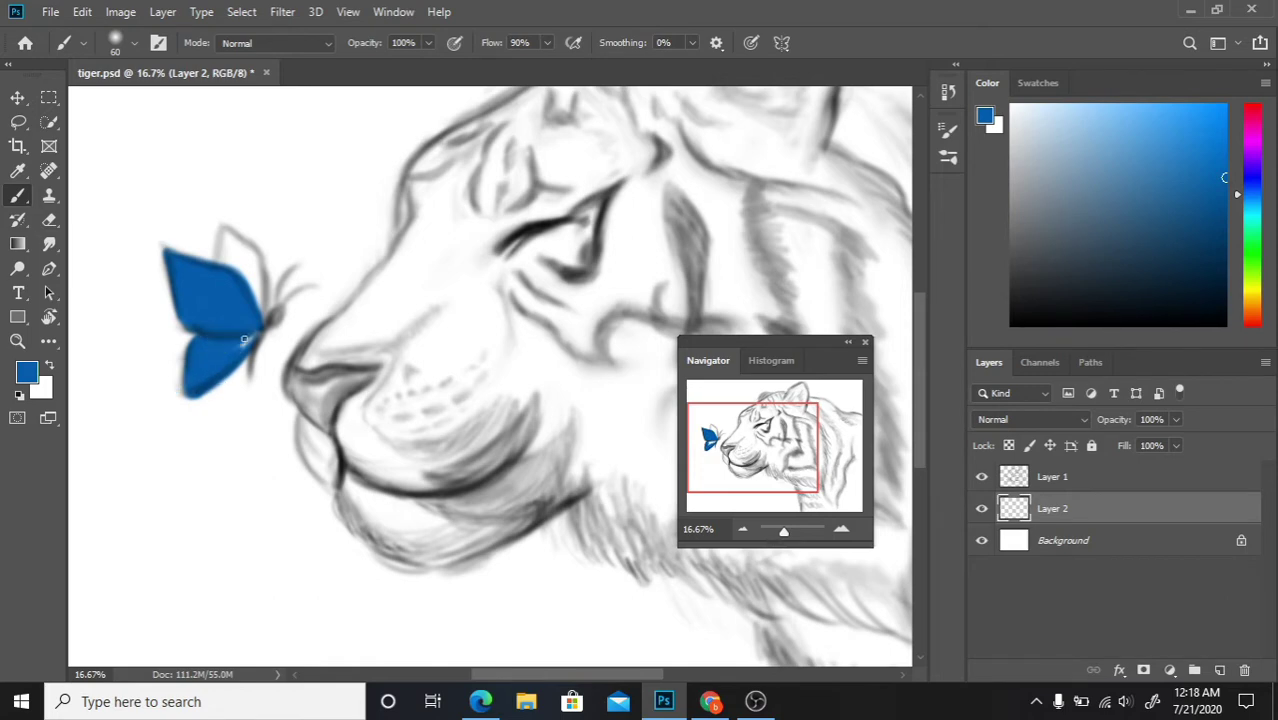
key(ctrl+shift+alt+n)
drag(226, 234, 262, 324)
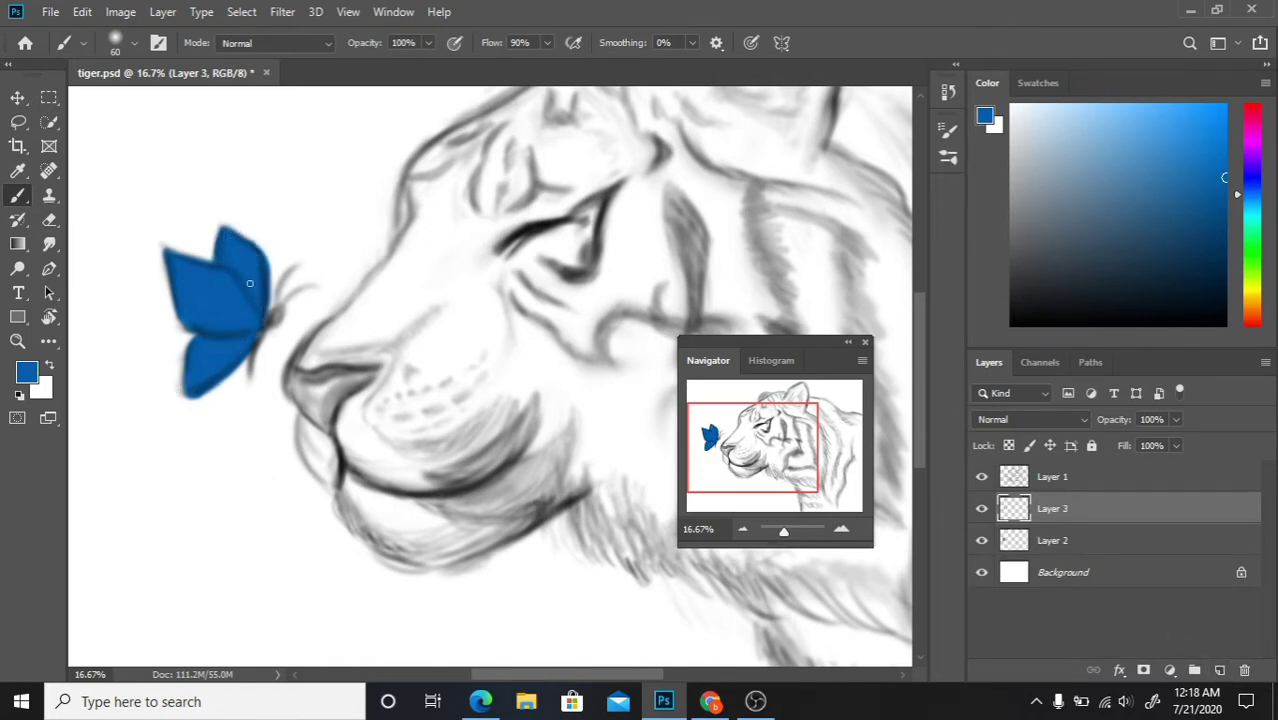
Step: Add an empty layer and fade the sketch lines layer to 67% opacity
key(ctrl+minus)
key(ctrl+minus)
key(ctrl+plus)
drag(810, 352, 158, 380)
key(ctrl+shift+alt+n)
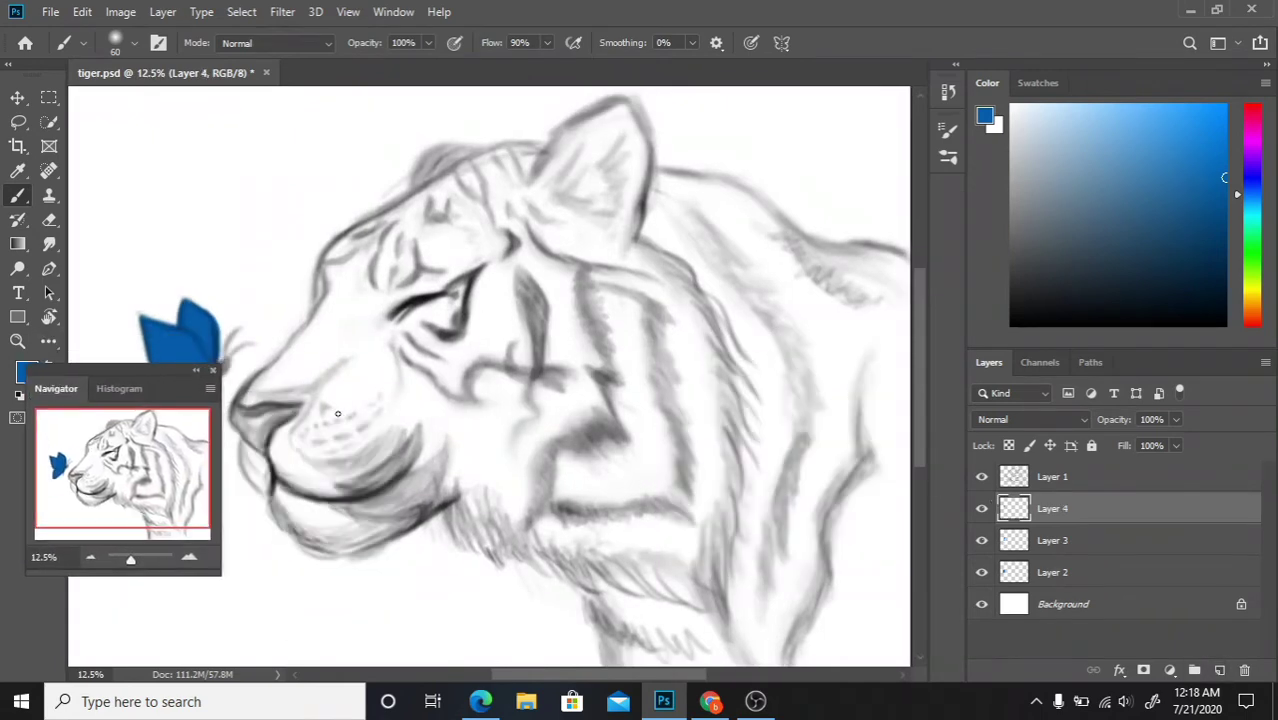
click(1052, 476)
drag(1110, 419, 1077, 419)
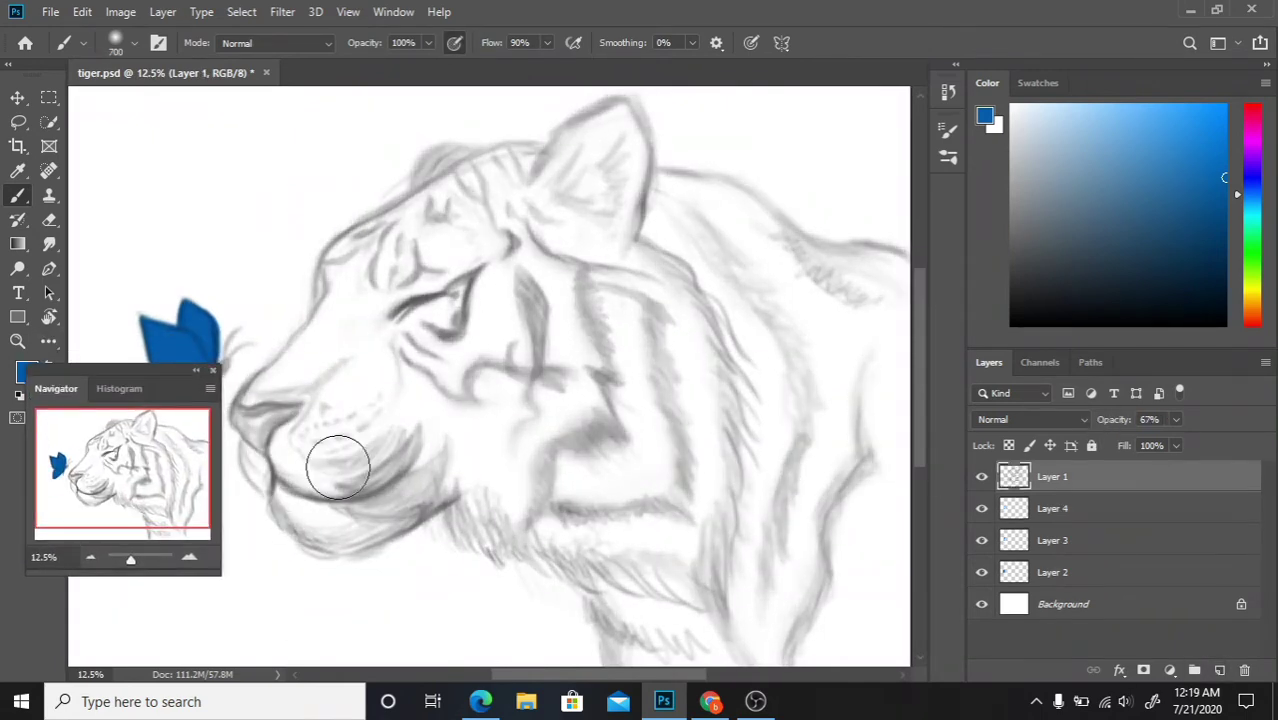
Step: Brush soft blue over the muzzle, cheek, chin, eye, forehead and neck, then soften it
key(bracketleft)
key(bracketleft)
key(bracketleft)
mouse_move(338, 466)
mouse_down()
mouse_move(322, 442)
mouse_move(380, 380)
mouse_move(330, 432)
mouse_move(357, 274)
mouse_move(334, 274)
mouse_move(320, 356)
mouse_move(262, 485)
mouse_move(266, 468)
mouse_up()
mouse_move(610, 405)
mouse_down()
mouse_move(568, 456)
mouse_move(601, 446)
mouse_up()
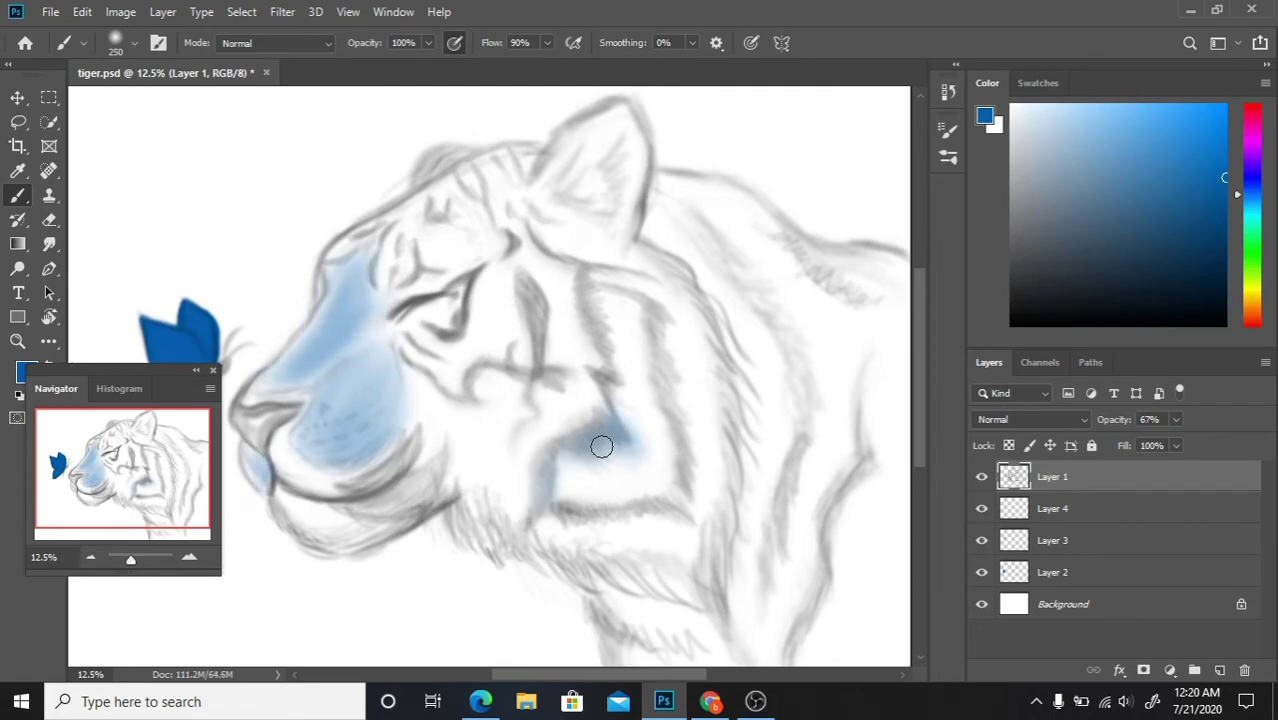
mouse_move(481, 302)
mouse_down()
mouse_move(440, 342)
mouse_move(408, 220)
mouse_move(542, 183)
mouse_move(564, 156)
mouse_up()
scroll(613, 587, down, 2)
mouse_move(613, 590)
mouse_down()
mouse_move(645, 650)
mouse_move(700, 645)
mouse_up()
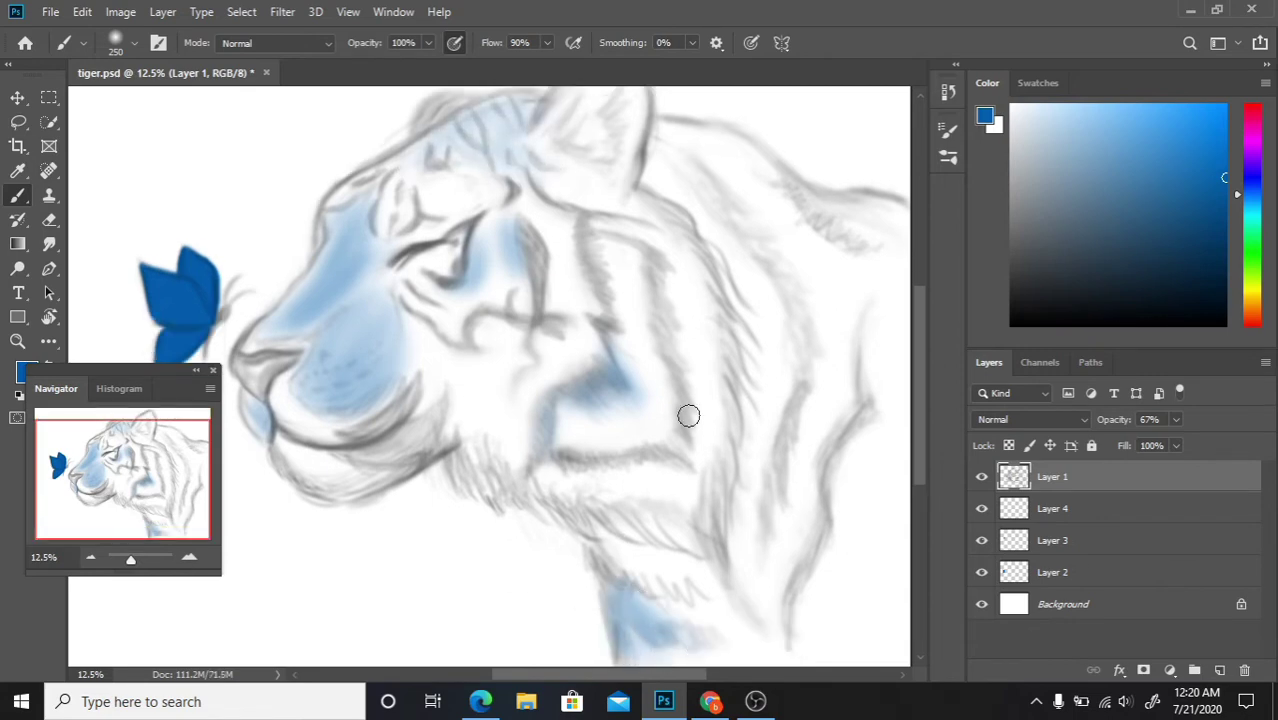
mouse_move(657, 137)
mouse_down()
mouse_move(730, 185)
mouse_move(685, 214)
mouse_move(739, 334)
mouse_move(750, 351)
mouse_move(760, 340)
mouse_up()
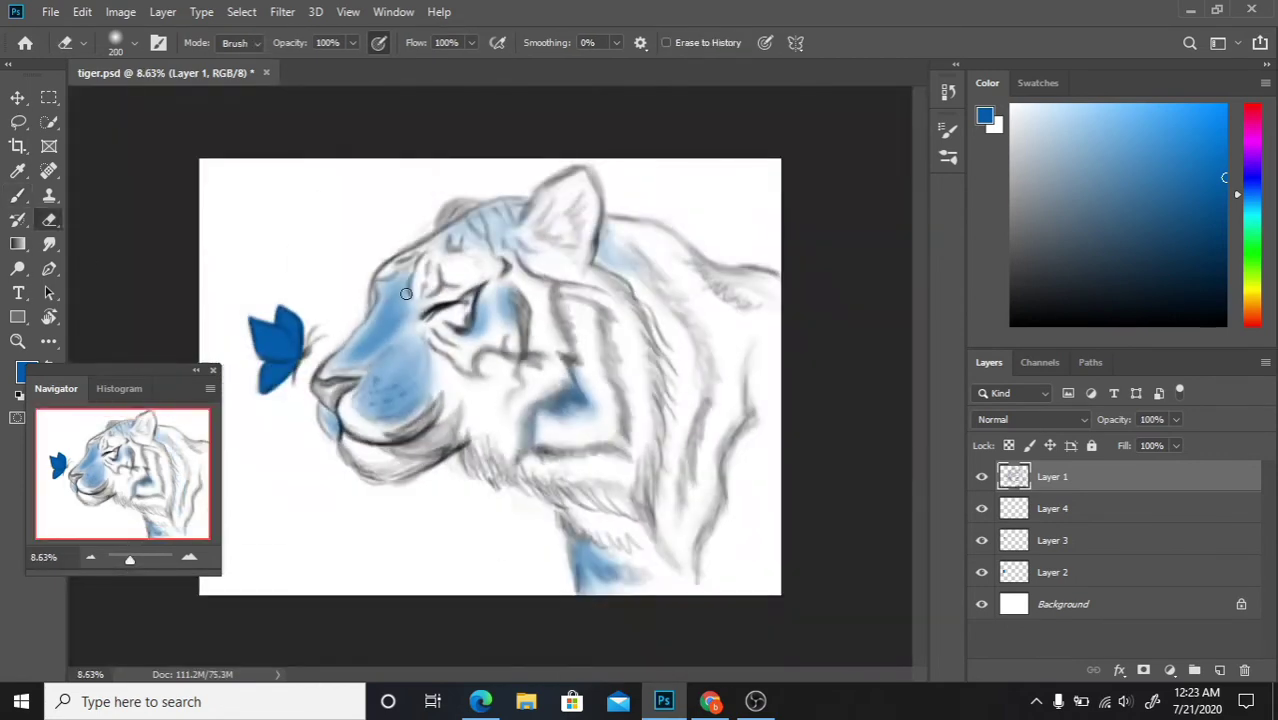
mouse_move(406, 293)
mouse_down()
mouse_move(380, 294)
mouse_move(390, 370)
mouse_move(399, 285)
mouse_move(490, 230)
mouse_move(385, 405)
mouse_move(571, 422)
mouse_move(588, 575)
mouse_move(628, 251)
mouse_move(493, 294)
mouse_move(405, 378)
mouse_up()
Step: Fade the blue wash, add a layer beneath the sketch, and paint the background light grey with a huge brush
drag(1110, 419, 1060, 419)
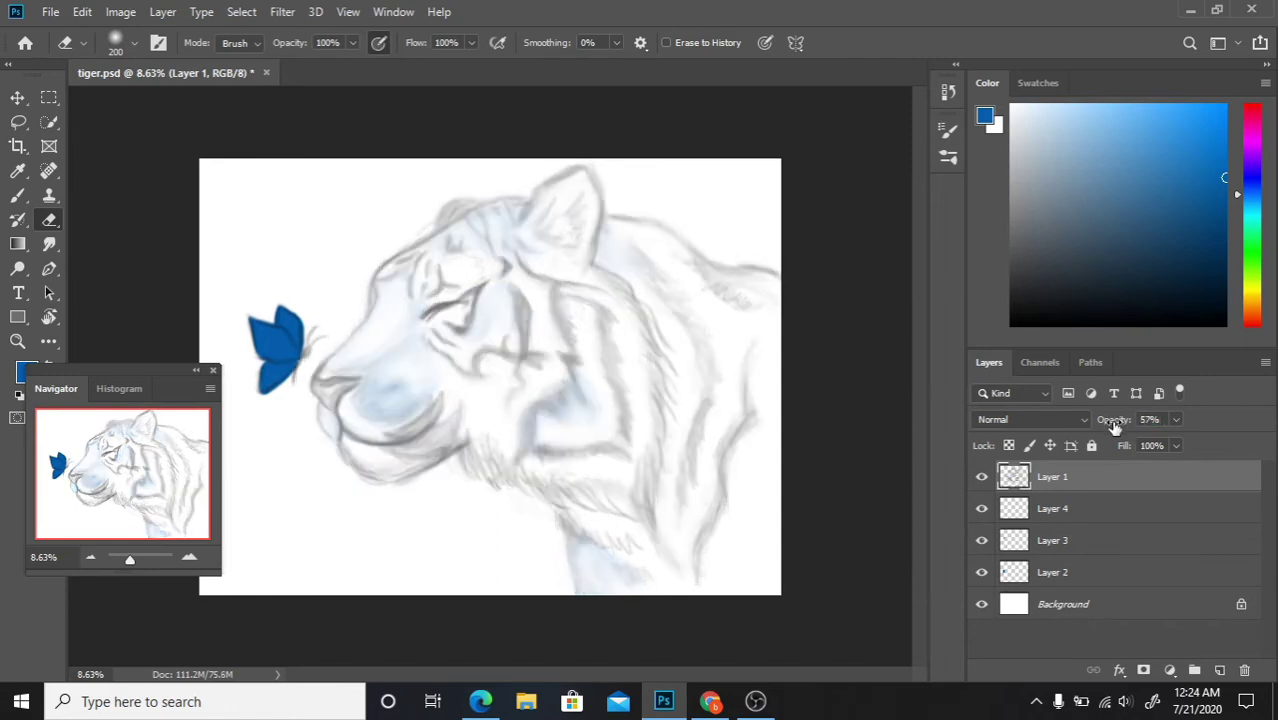
click(1052, 572)
ctrl+click(1219, 670)
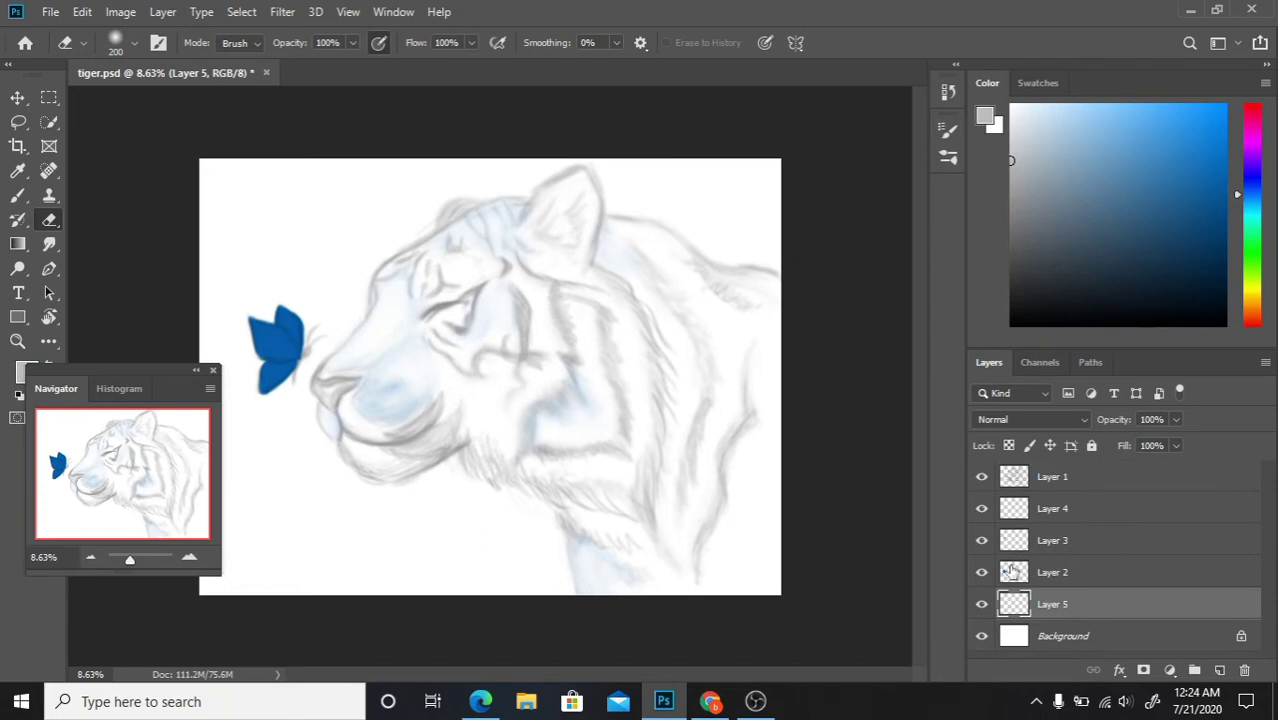
click(948, 155)
key(b)
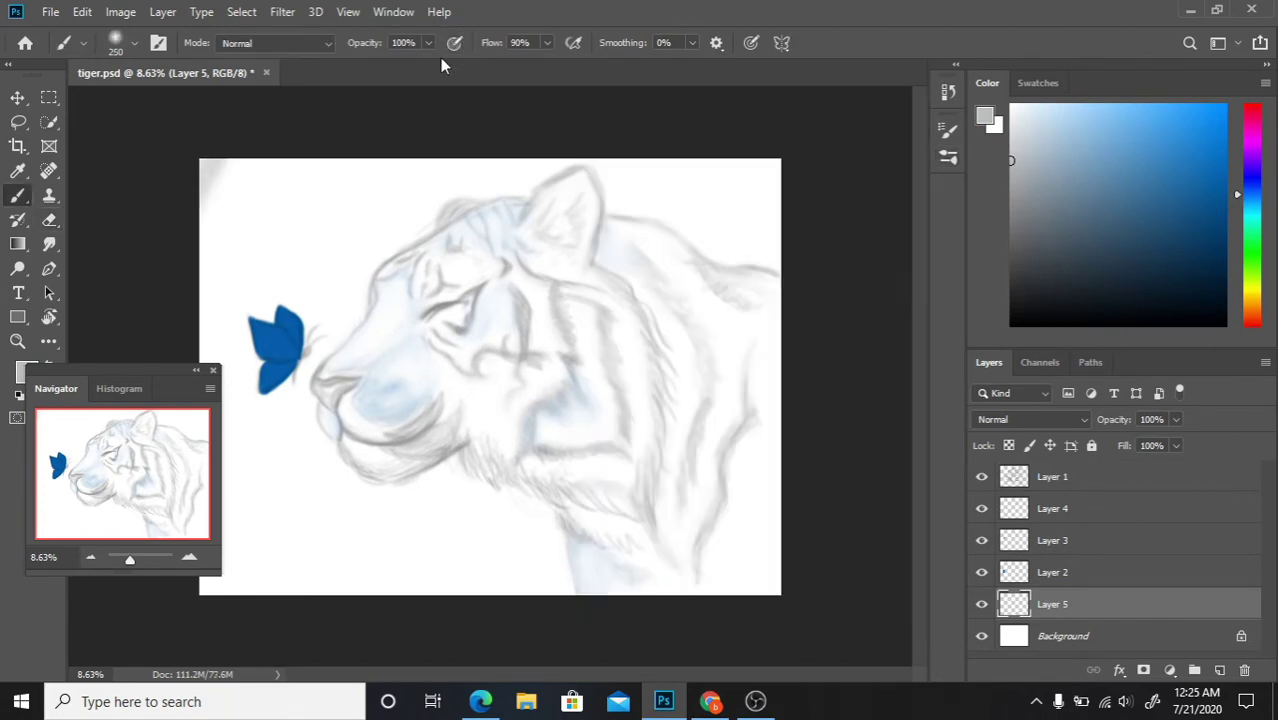
click(948, 158)
click(948, 158)
drag(243, 163, 215, 330)
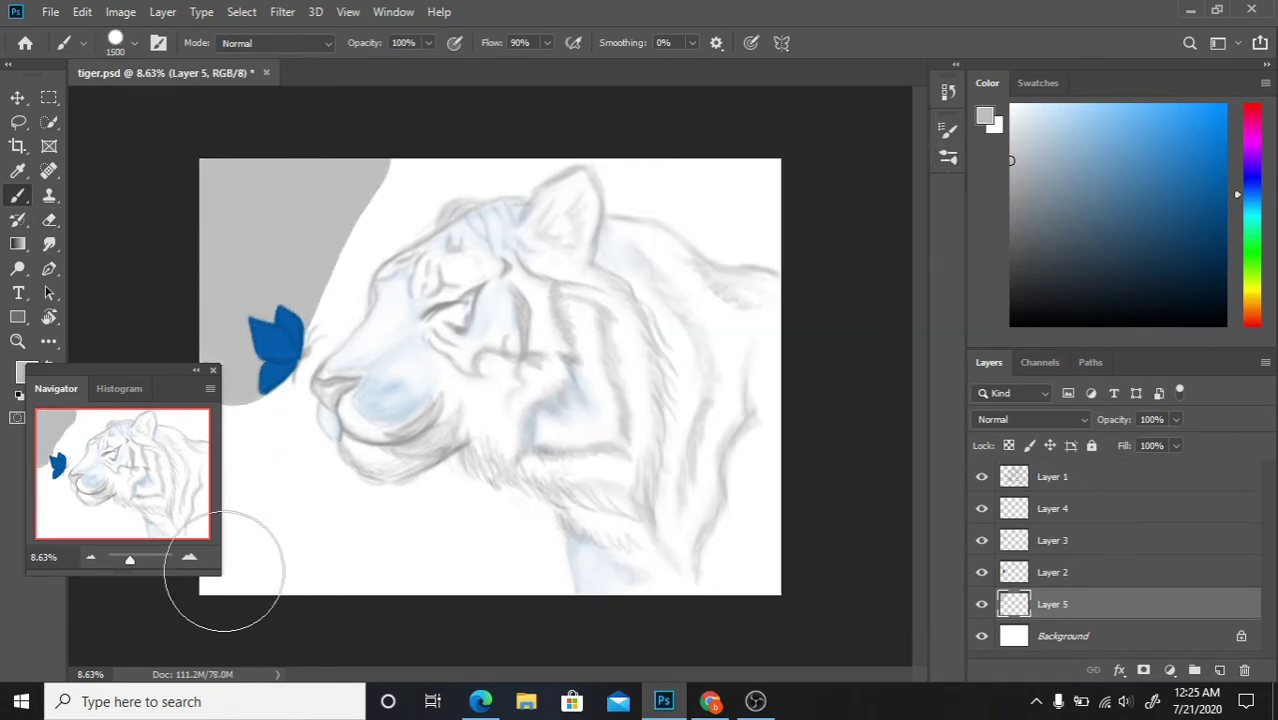
mouse_move(224, 572)
mouse_down()
mouse_move(416, 157)
mouse_move(342, 600)
mouse_move(399, 614)
mouse_move(564, 155)
mouse_move(650, 302)
mouse_move(562, 556)
mouse_move(680, 537)
mouse_move(762, 163)
mouse_move(727, 556)
mouse_up()
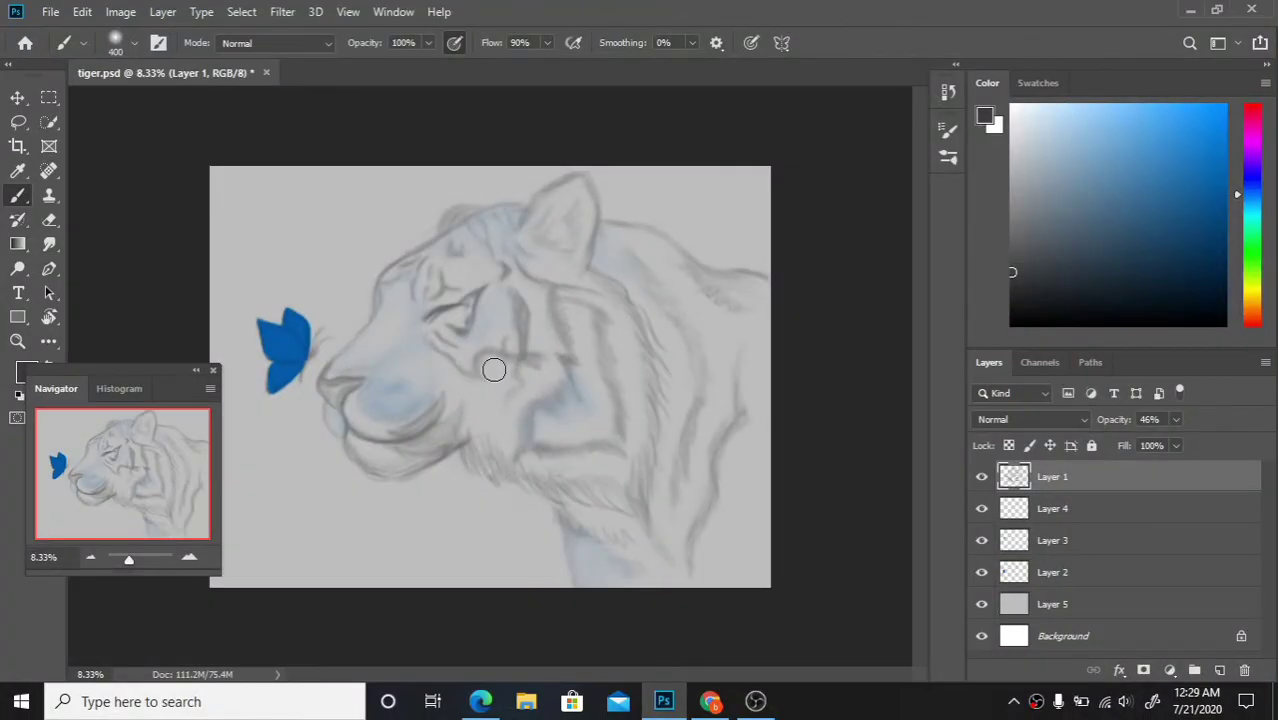
click(1055, 508)
Step: Paint blue on the cheek, eye, muzzle, chin, forehead, inner ear and cheek stripes
alt+click(388, 398)
key(bracketright)
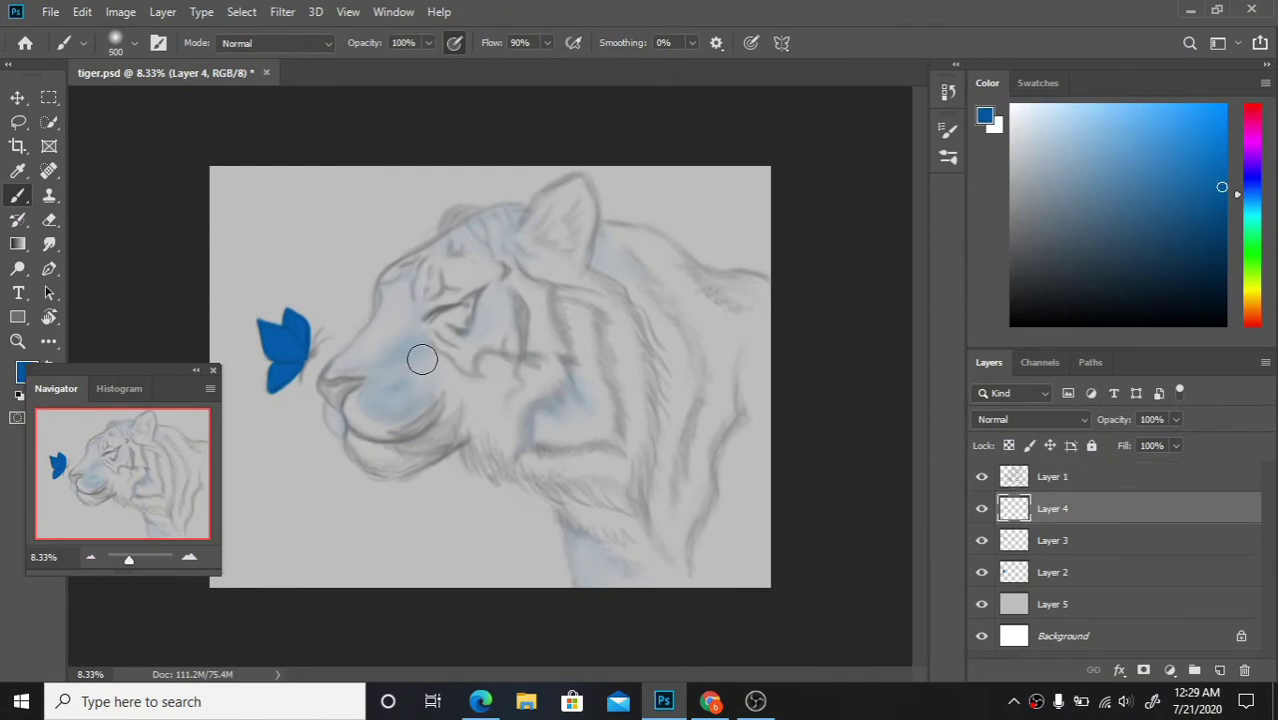
drag(422, 359, 402, 382)
key(bracketleft)
mouse_move(500, 322)
mouse_down()
mouse_move(518, 294)
mouse_move(550, 305)
mouse_up()
key(bracketleft)
key(bracketleft)
key(bracketleft)
mouse_move(371, 345)
mouse_down()
mouse_move(345, 365)
mouse_move(357, 373)
mouse_up()
drag(334, 424, 334, 432)
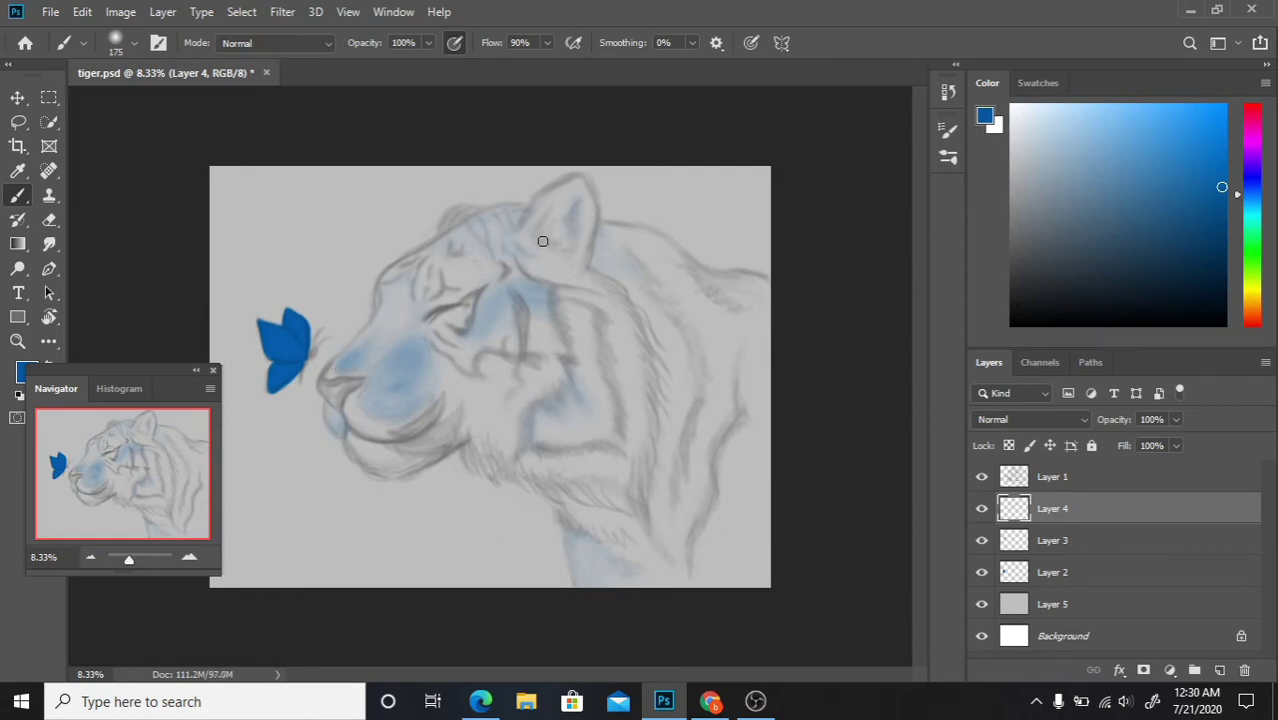
mouse_move(543, 241)
mouse_down()
mouse_move(485, 208)
mouse_move(440, 228)
mouse_up()
drag(575, 384, 565, 408)
mouse_move(598, 244)
mouse_down()
mouse_move(600, 262)
mouse_move(665, 300)
mouse_up()
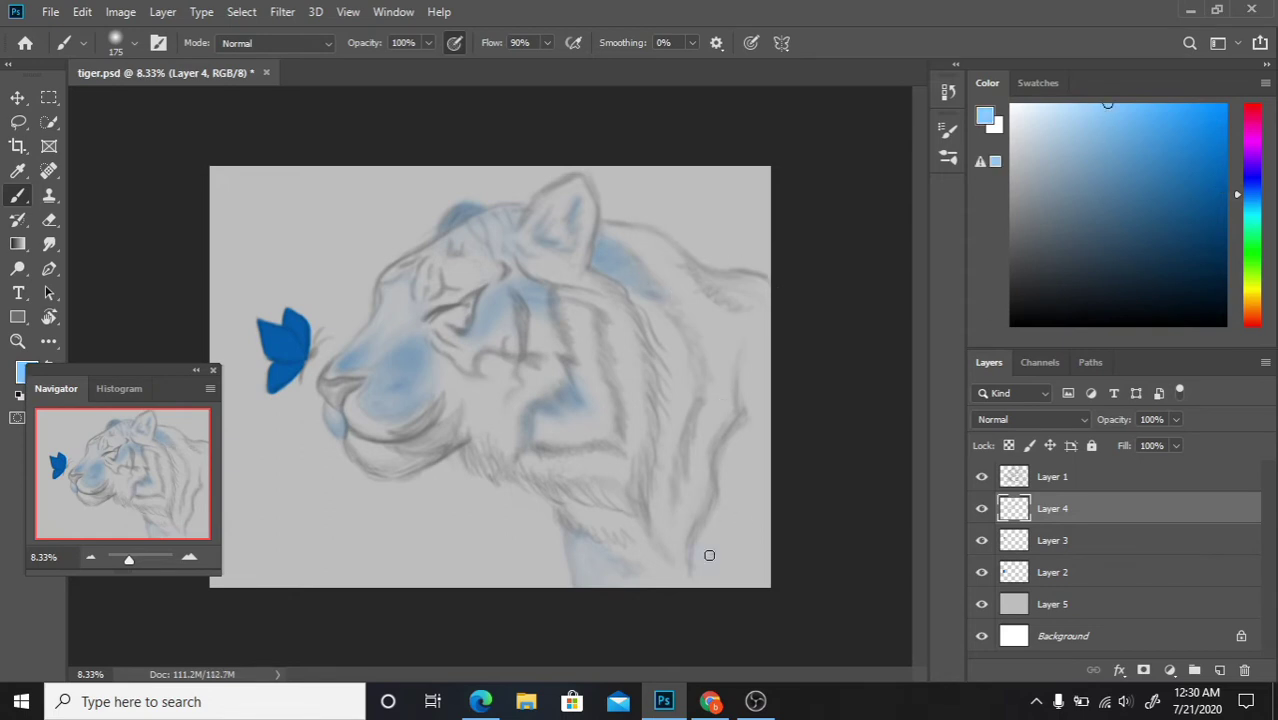
Step: Wash a lighter blue over the chest, behind the ear, down the neck and along the back
click(1224, 118)
drag(704, 565, 728, 505)
drag(630, 305, 713, 285)
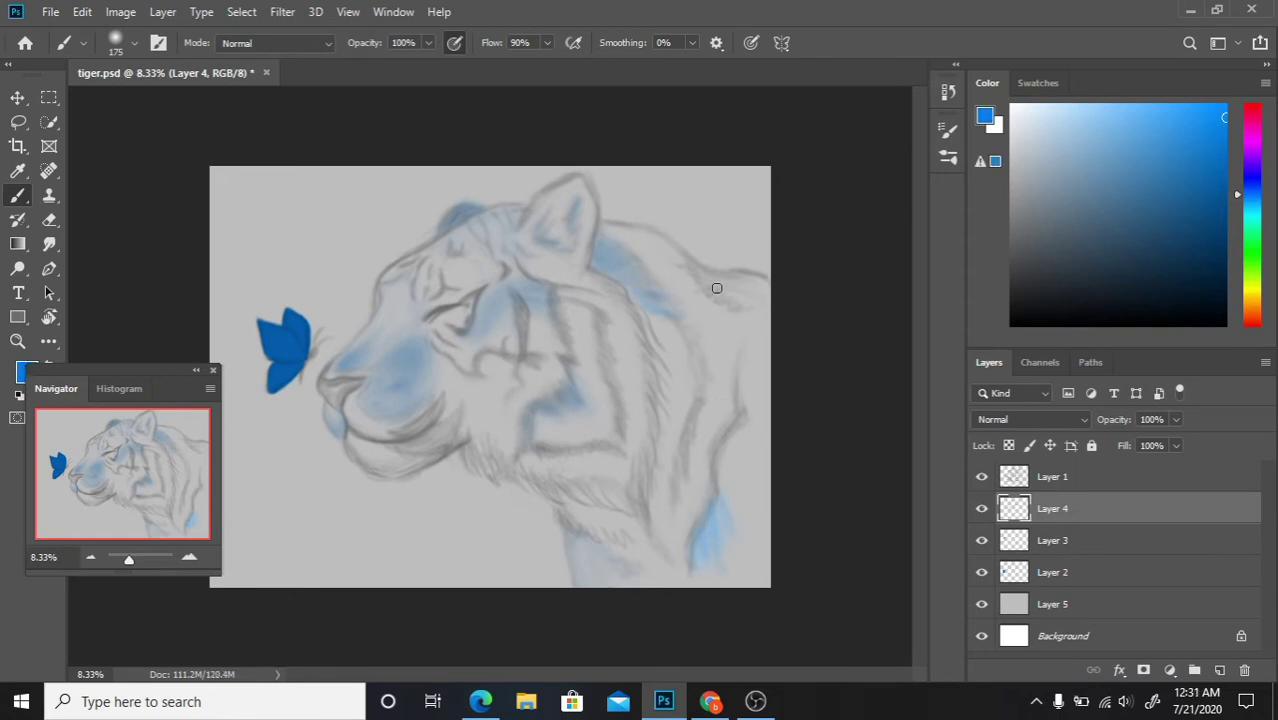
drag(616, 240, 683, 287)
drag(578, 545, 622, 573)
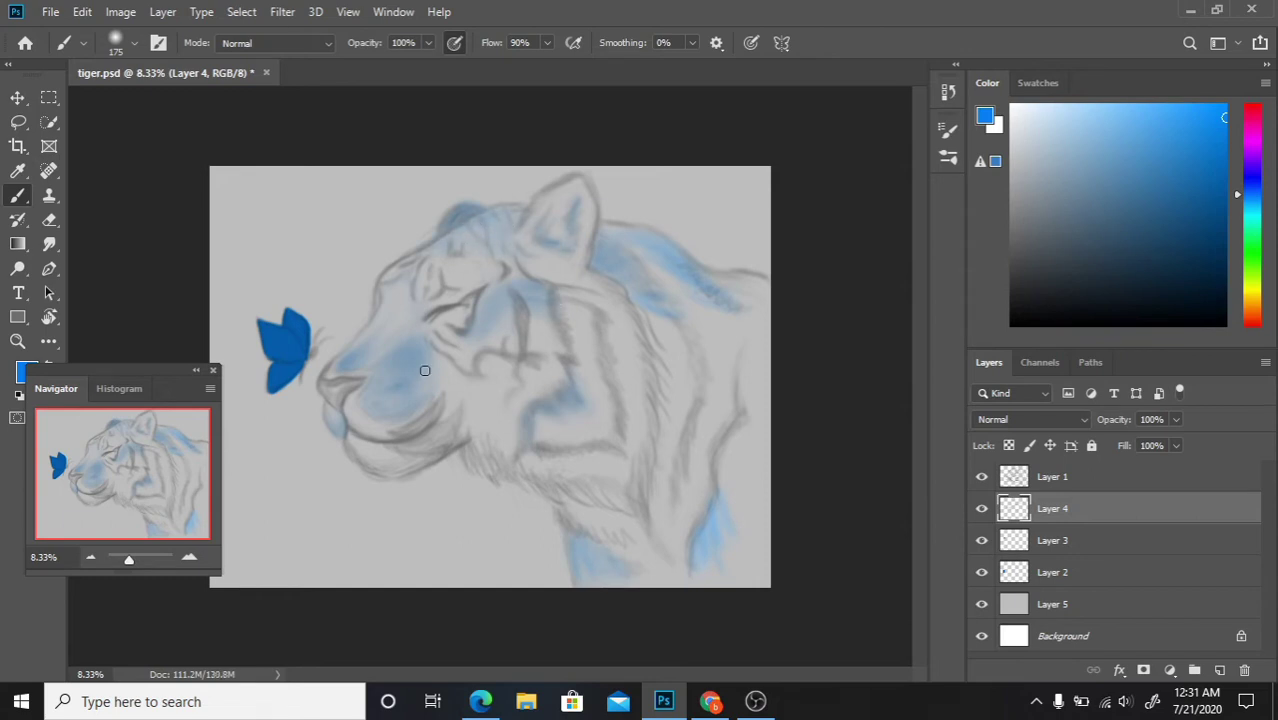
drag(646, 336, 662, 545)
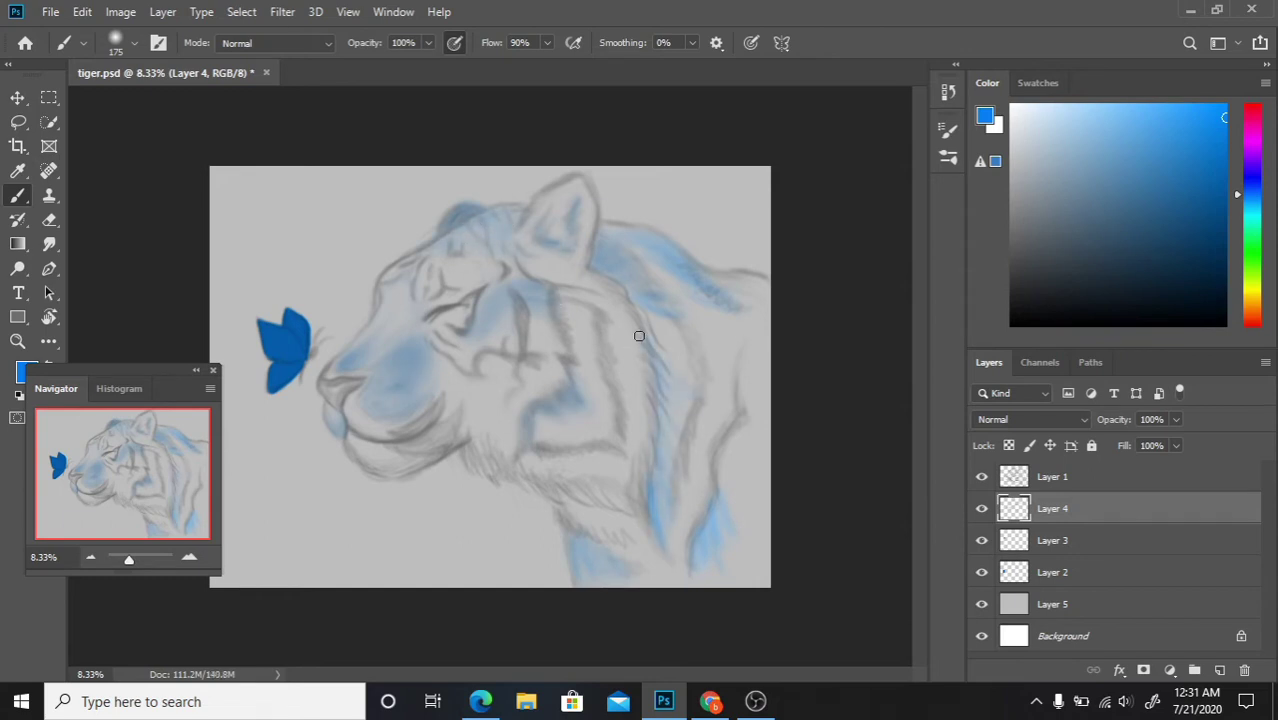
drag(639, 334, 700, 455)
drag(745, 350, 747, 522)
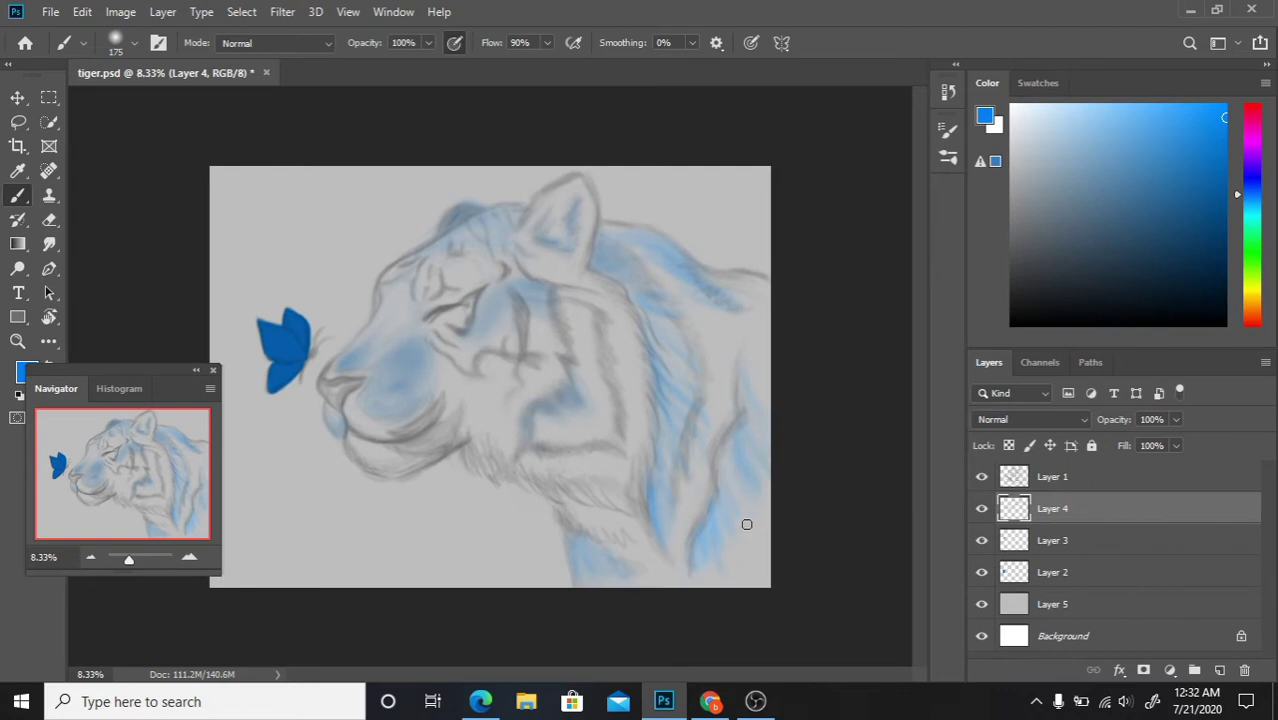
drag(722, 462, 745, 555)
key(bracketright)
key(bracketright)
key(bracketright)
mouse_move(713, 323)
mouse_down()
mouse_move(776, 337)
mouse_move(742, 300)
mouse_up()
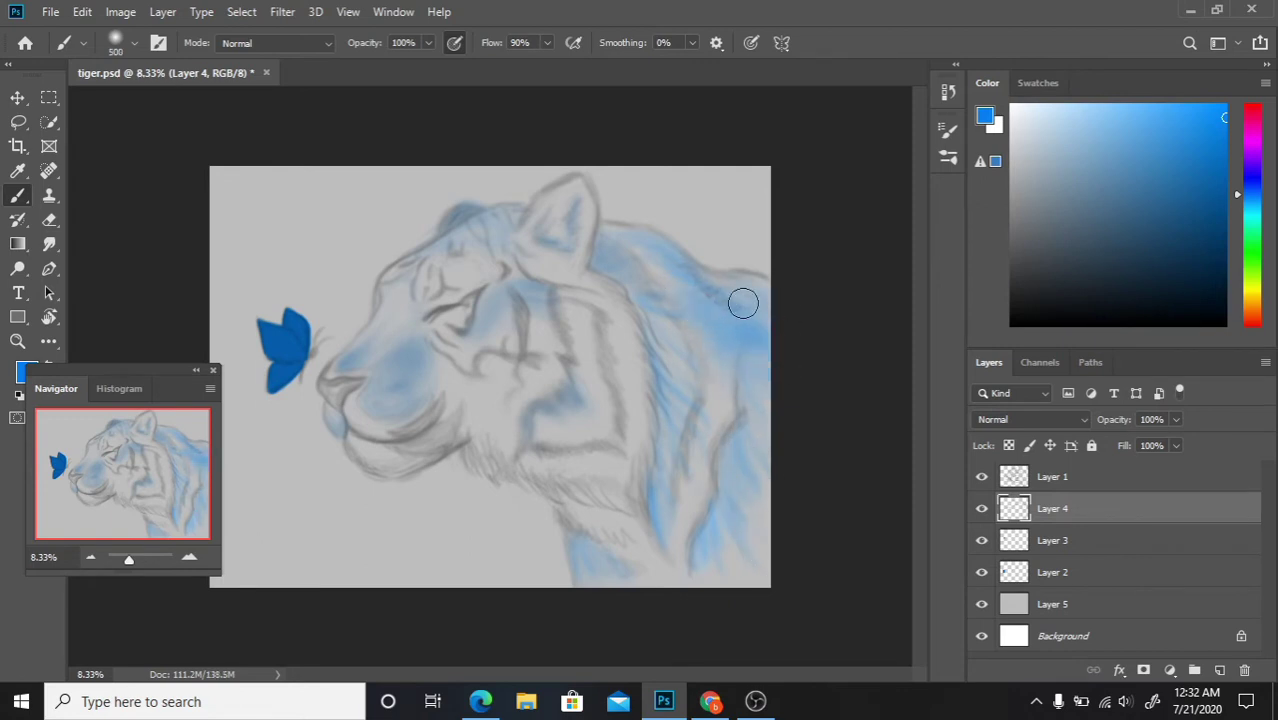
Step: Deepen the forehead and eye blue, then shade under the jaw in dark navy
drag(375, 345, 380, 262)
key(bracketleft)
key(bracketleft)
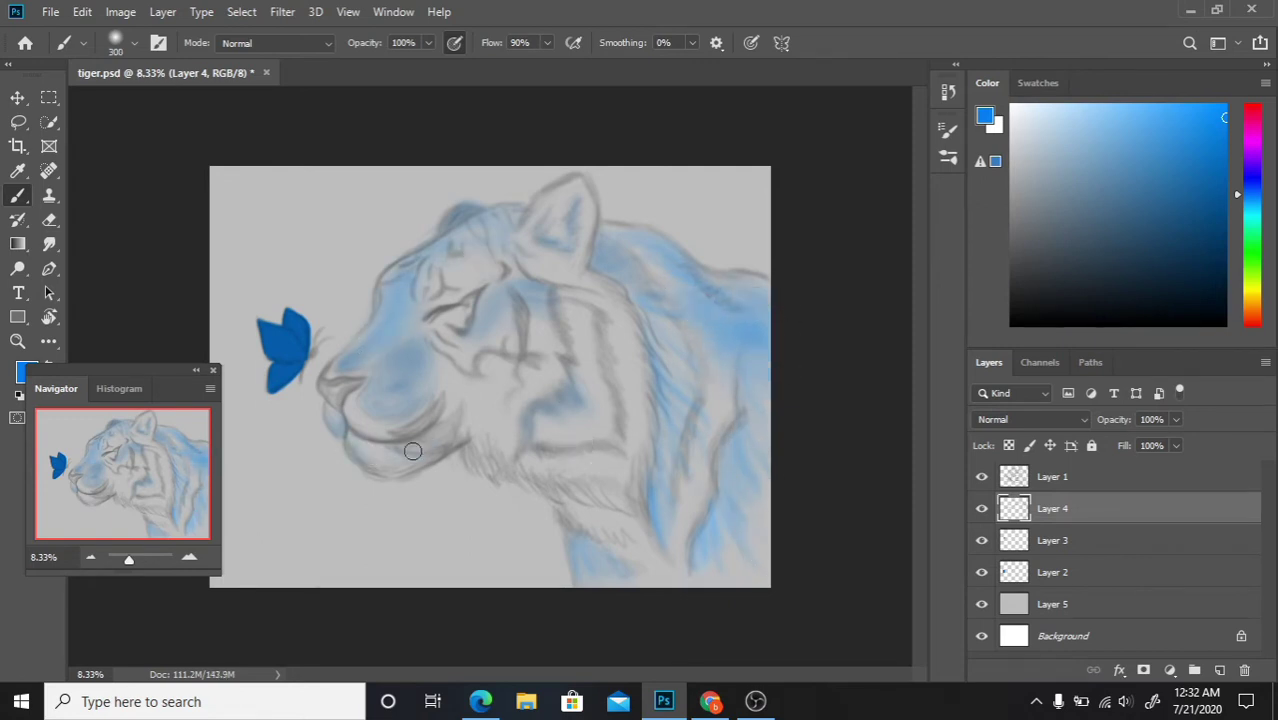
click(1216, 283)
key(bracketleft)
mouse_move(406, 445)
mouse_down()
mouse_move(462, 405)
mouse_move(425, 450)
mouse_move(460, 405)
mouse_move(440, 395)
mouse_move(385, 430)
mouse_up()
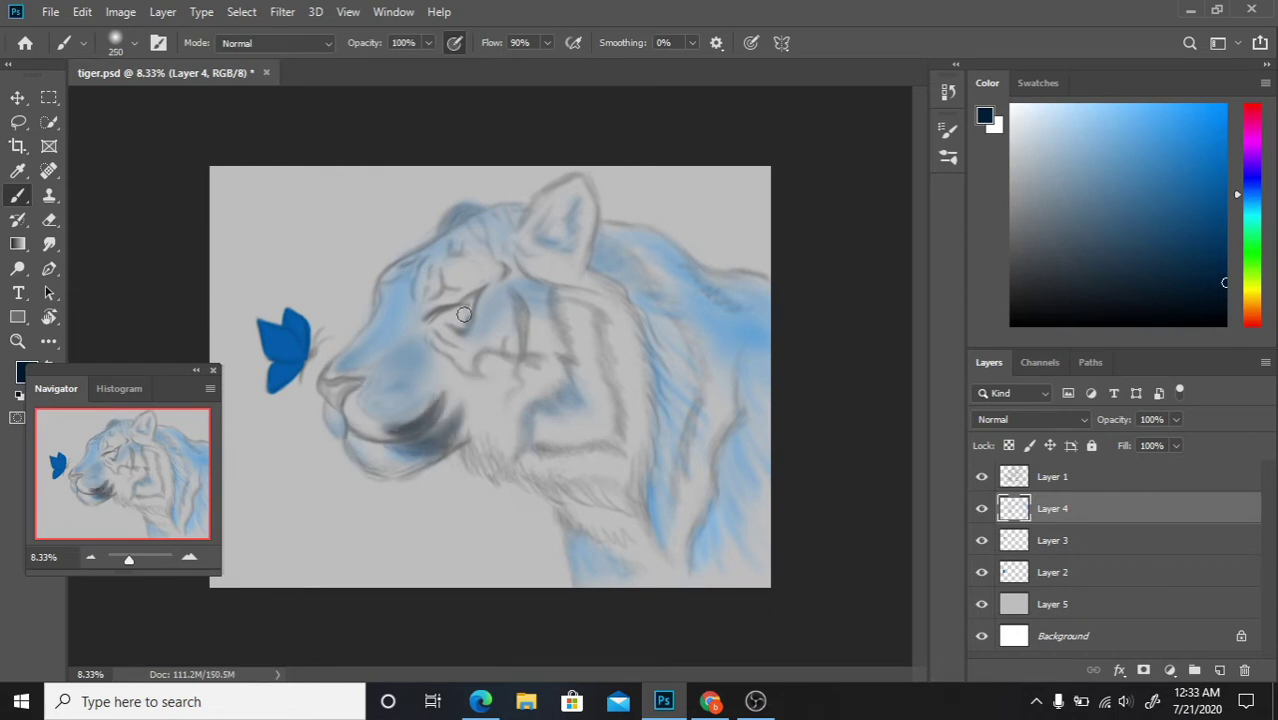
Step: With a smaller black brush, ink the mouth lines and fill the nose solid black
key(bracketleft)
key(bracketleft)
mouse_move(528, 242)
mouse_down()
mouse_move(520, 205)
mouse_move(585, 182)
mouse_move(588, 260)
mouse_up()
key(d)
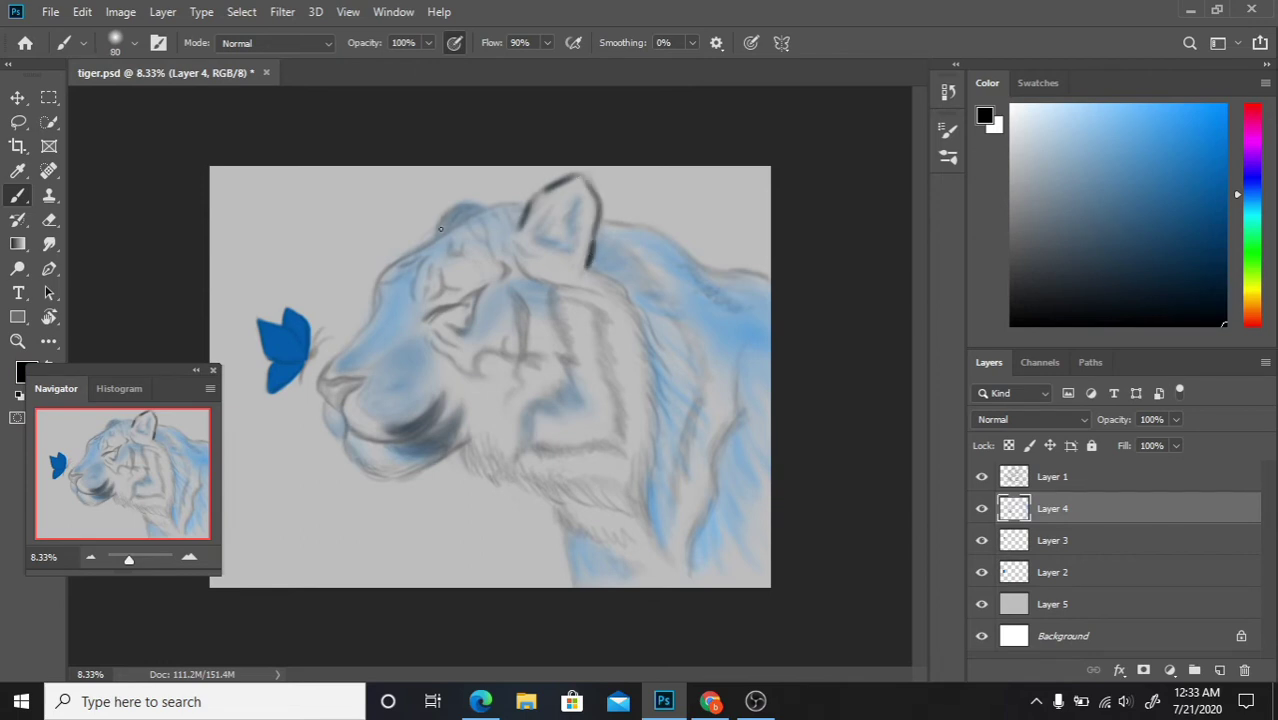
key(ctrl+plus)
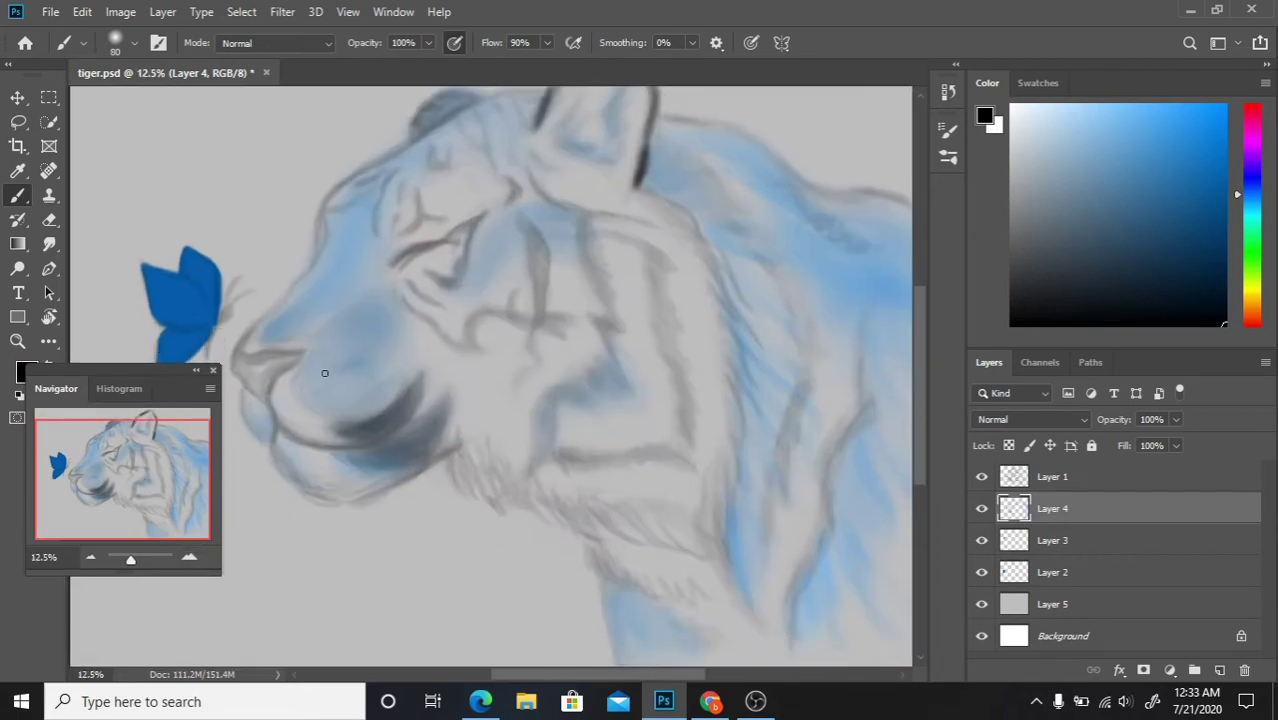
mouse_move(298, 354)
mouse_down()
mouse_move(274, 405)
mouse_move(284, 376)
mouse_move(262, 404)
mouse_up()
key(F5)
key(F5)
key(bracketleft)
key(bracketleft)
key(bracketleft)
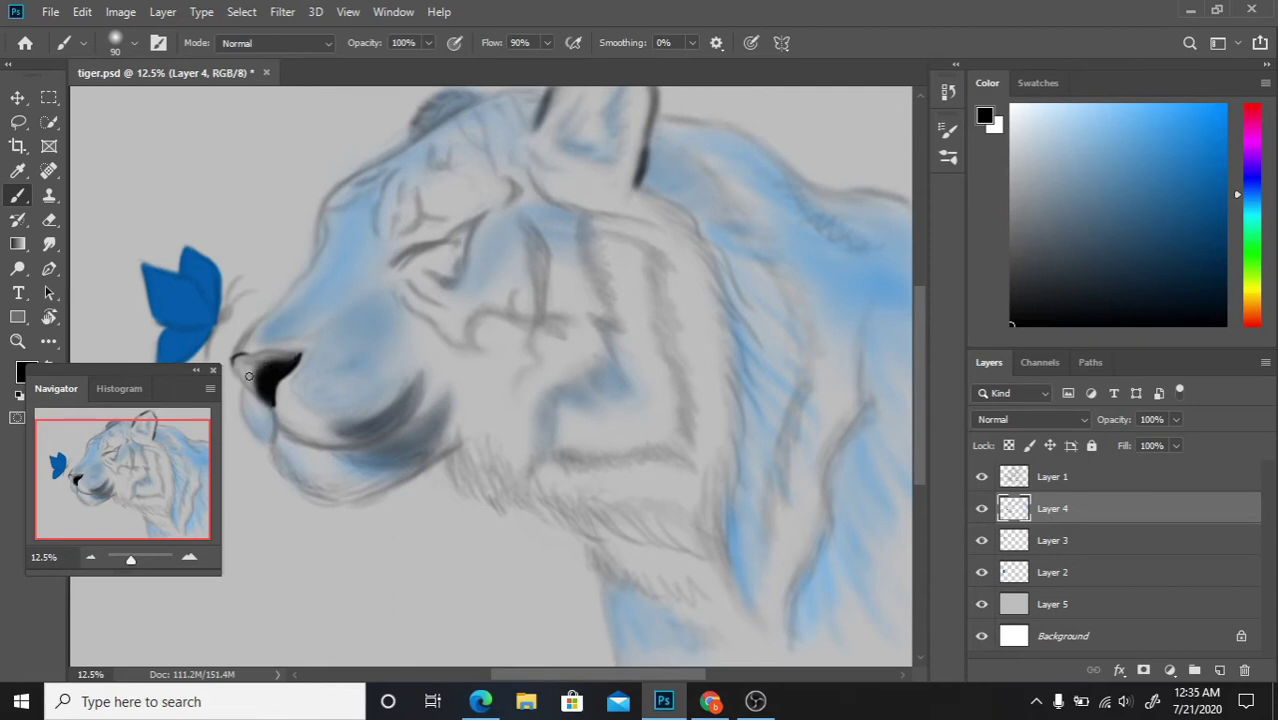
drag(234, 360, 253, 391)
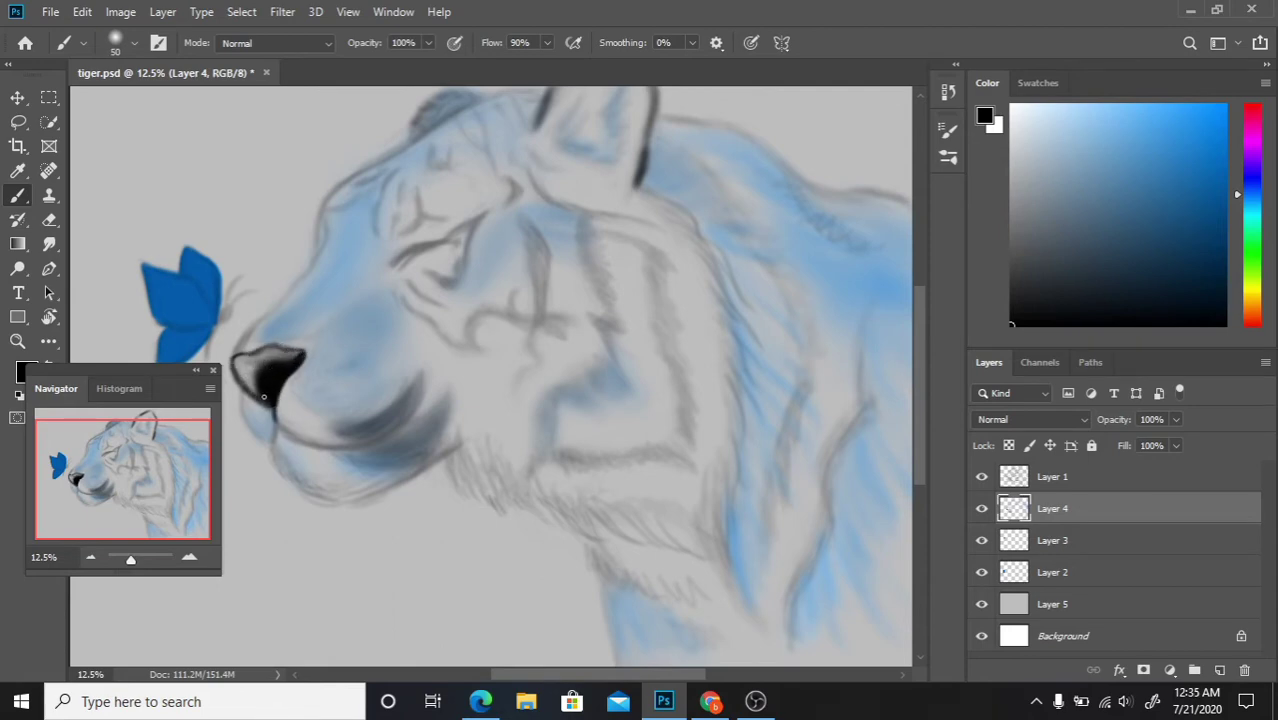
mouse_move(278, 440)
mouse_down()
mouse_move(272, 474)
mouse_move(388, 442)
mouse_move(416, 402)
mouse_up()
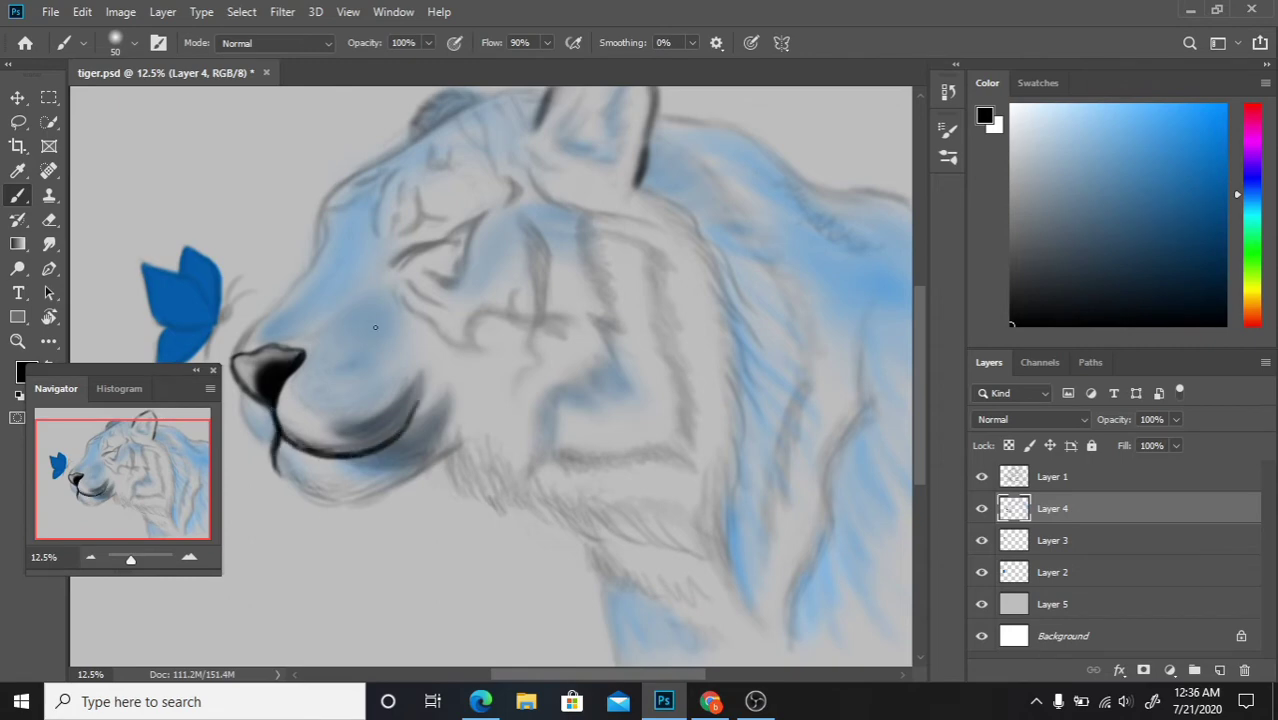
Step: On a new line-work layer, outline both ear edges and thicken the black eye line
key(ctrl+shift+alt+n)
drag(454, 240, 402, 265)
scroll(268, 416, up, 1)
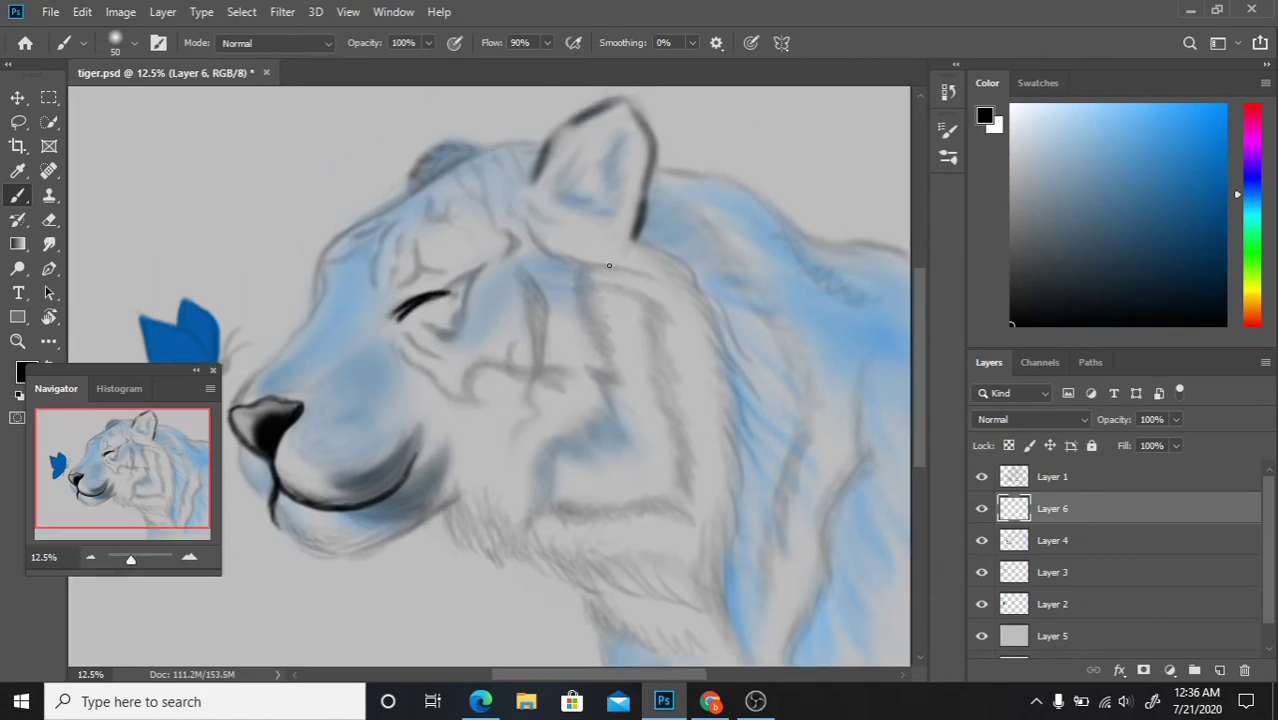
drag(652, 148, 630, 244)
mouse_move(540, 164)
mouse_down()
mouse_move(571, 119)
mouse_move(610, 100)
mouse_move(655, 150)
mouse_up()
key(bracketright)
key(bracketright)
key(bracketright)
mouse_move(652, 202)
mouse_down()
mouse_move(636, 246)
mouse_move(657, 255)
mouse_up()
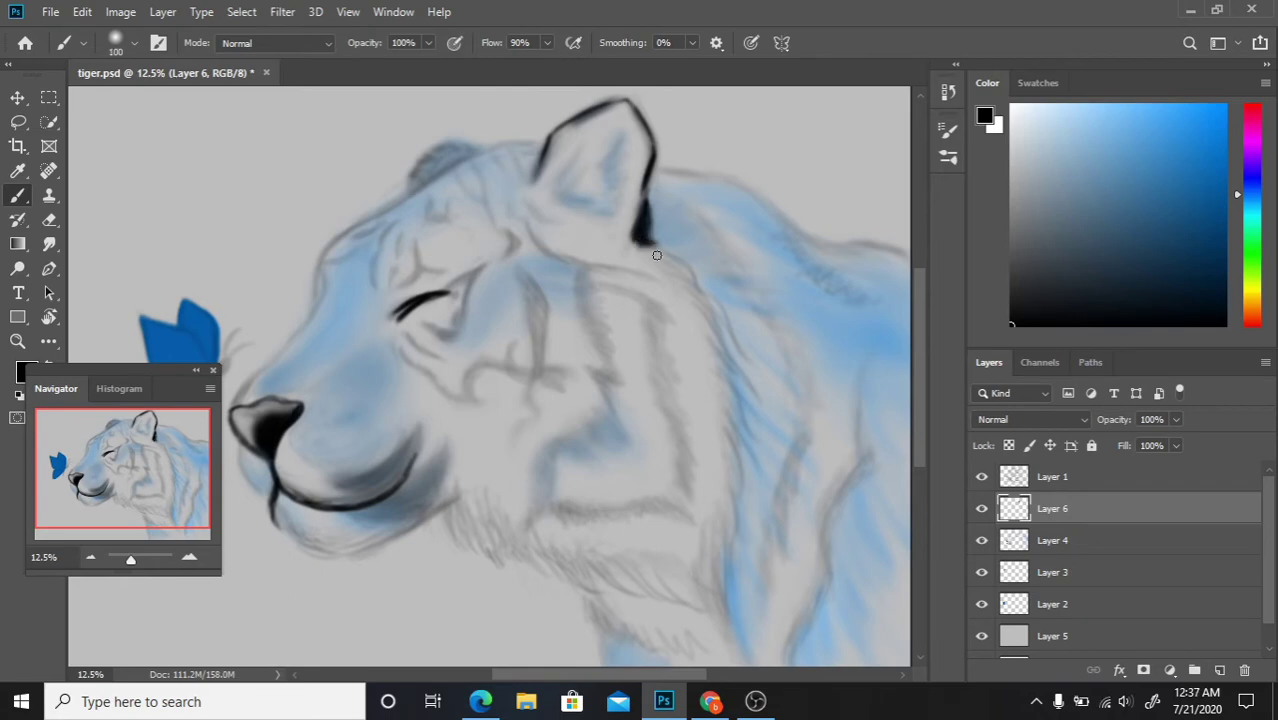
key(bracketleft)
key(bracketleft)
drag(452, 292, 486, 266)
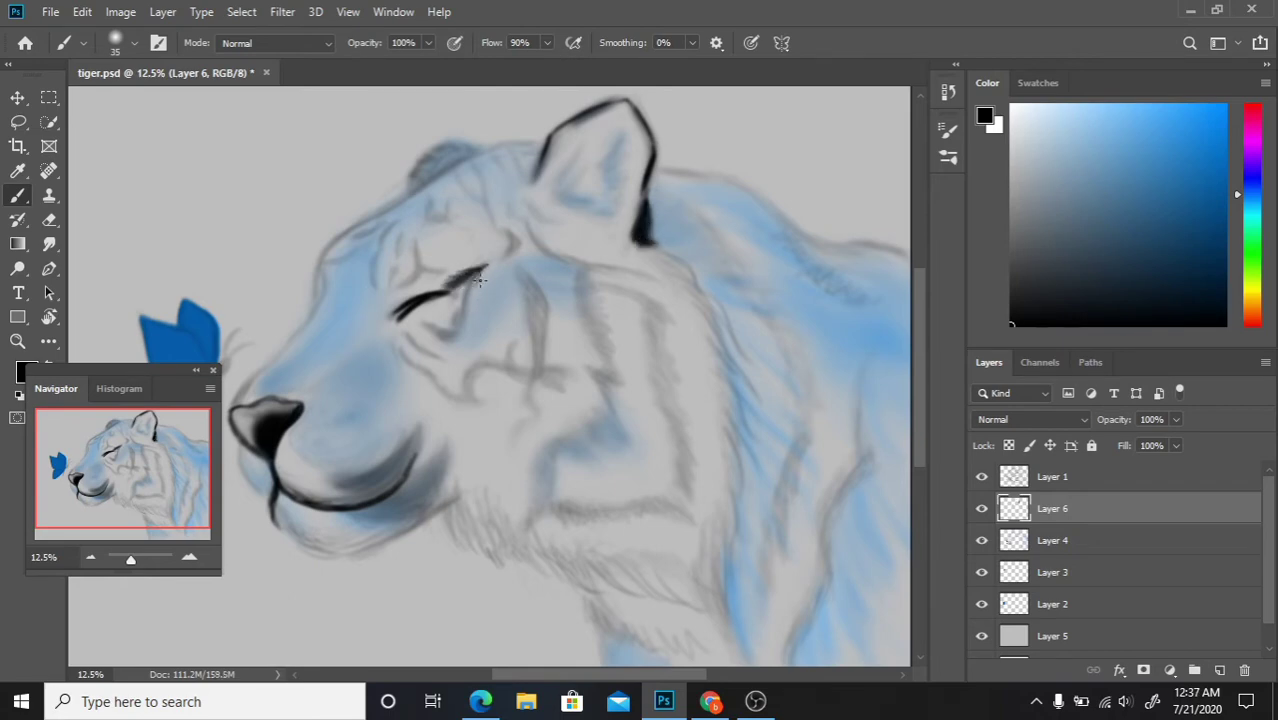
Step: Set pen pressure to control brush size, then paint two dark brow strokes
click(454, 42)
key(bracketright)
key(bracketright)
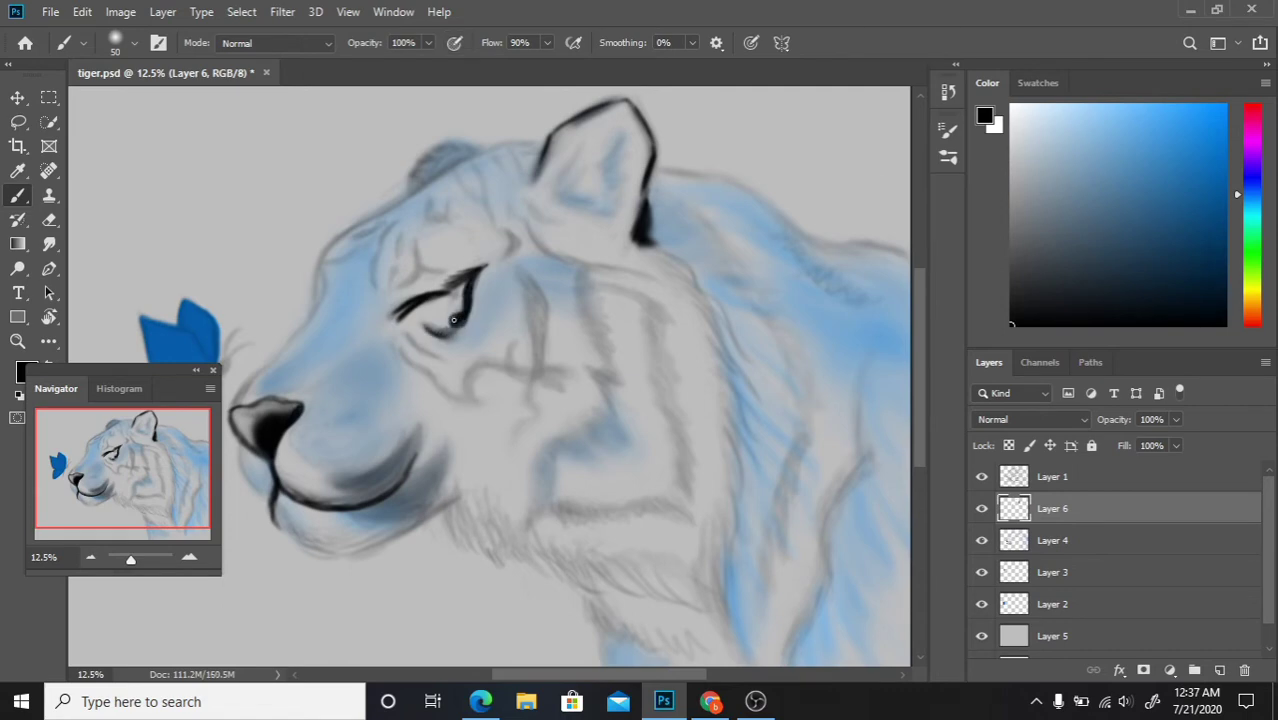
click(90, 557)
key(ctrl+plus)
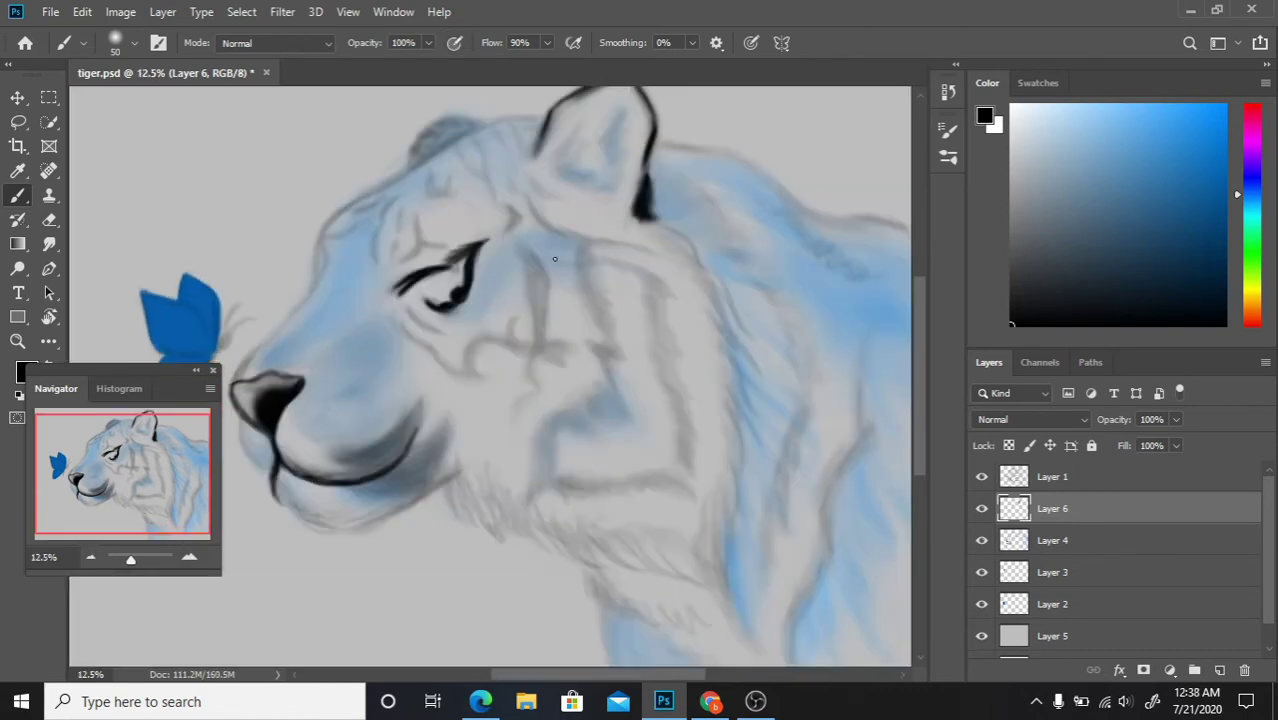
click(454, 42)
key(bracketright)
key(bracketright)
key(bracketright)
drag(376, 228, 370, 258)
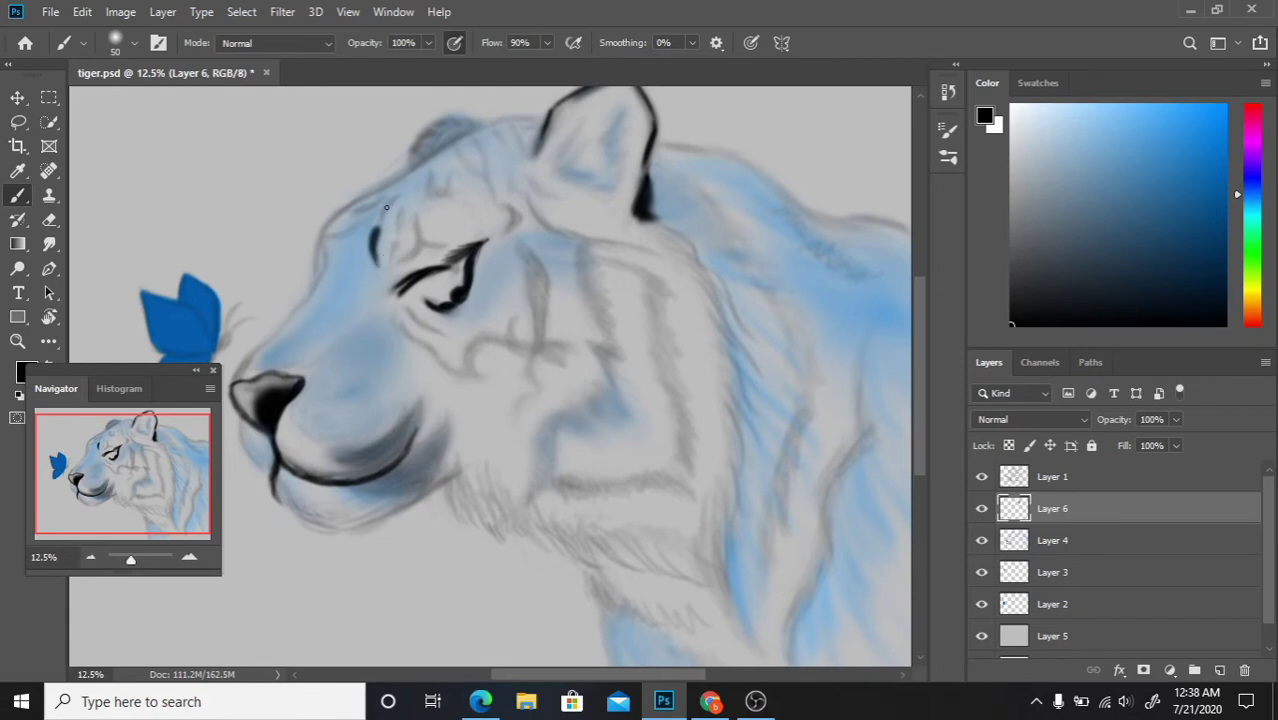
mouse_move(418, 218)
mouse_down()
mouse_move(402, 262)
mouse_move(432, 236)
mouse_up()
Step: Paint dark fur strokes inside the ear, including its right side
drag(566, 140, 545, 178)
drag(580, 124, 562, 155)
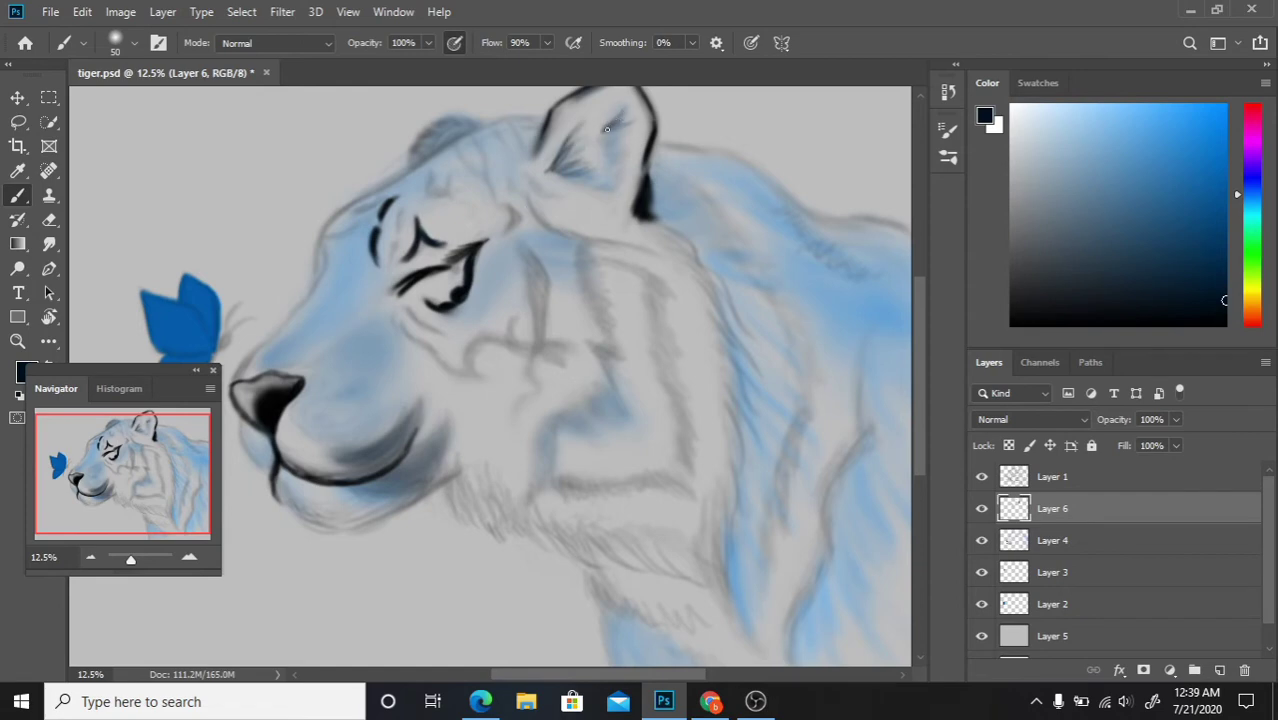
mouse_move(634, 114)
mouse_down()
mouse_move(600, 134)
mouse_move(618, 177)
mouse_up()
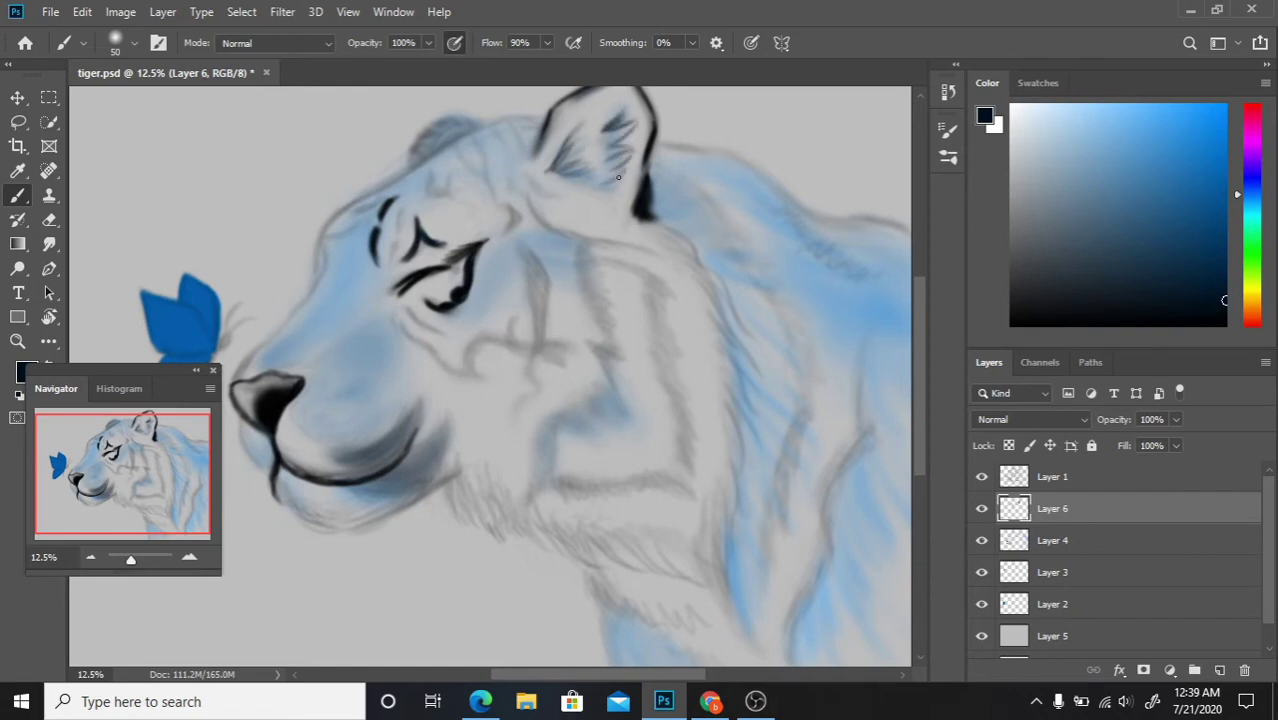
scroll(311, 380, up, 1)
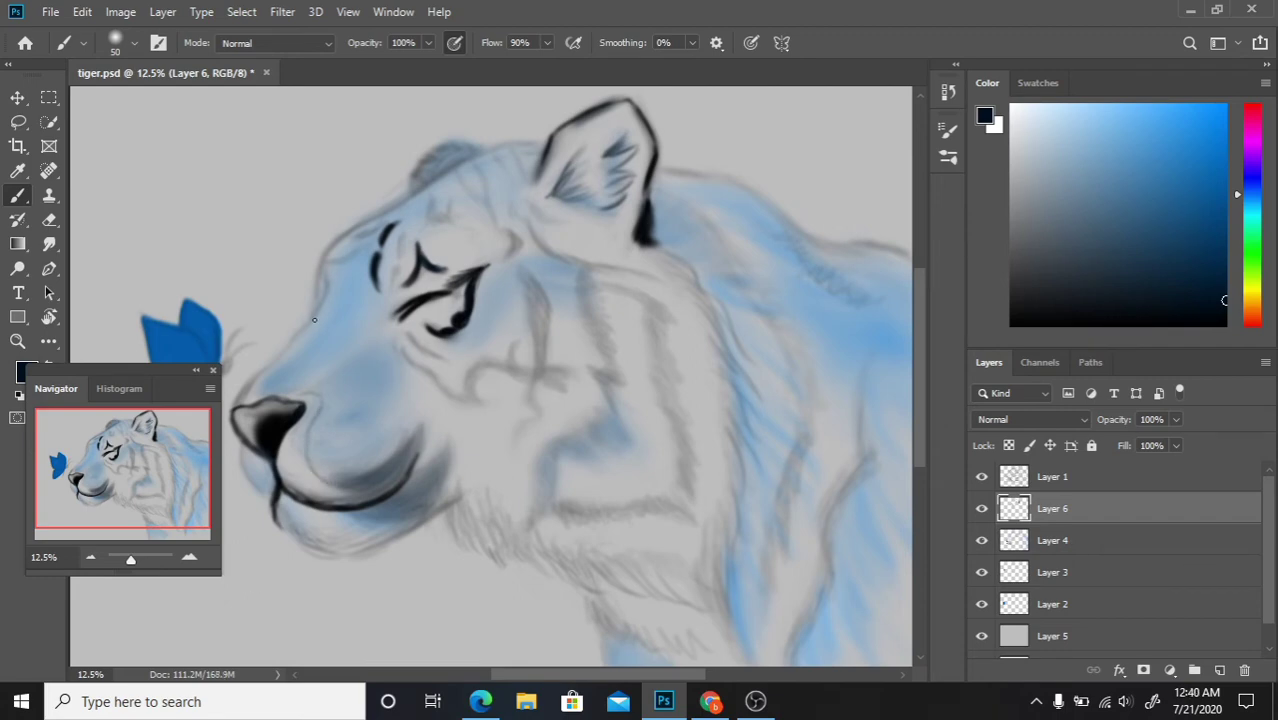
Step: Outline the forehead and crown in dark and add fur strokes inside the lower ear
mouse_move(314, 320)
mouse_down()
mouse_move(398, 206)
mouse_move(536, 142)
mouse_move(420, 188)
mouse_up()
drag(158, 476, 158, 487)
scroll(624, 180, up, 2)
drag(602, 214, 622, 205)
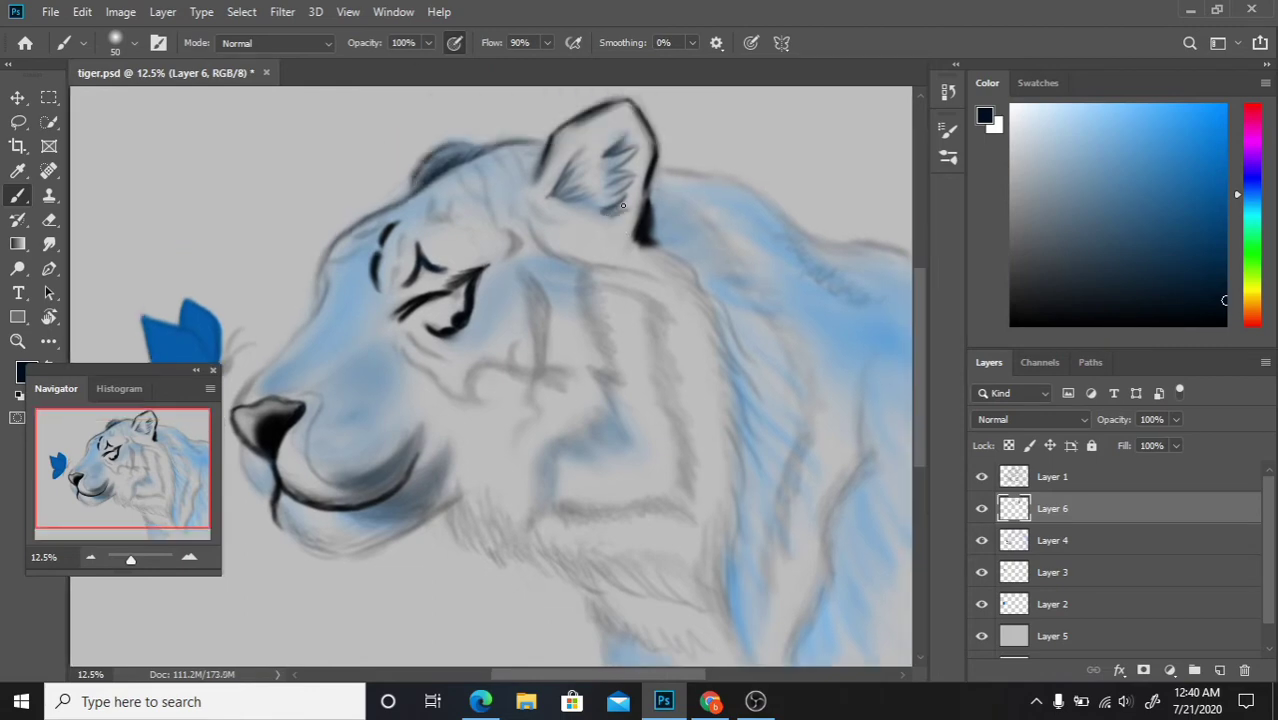
drag(546, 198, 609, 222)
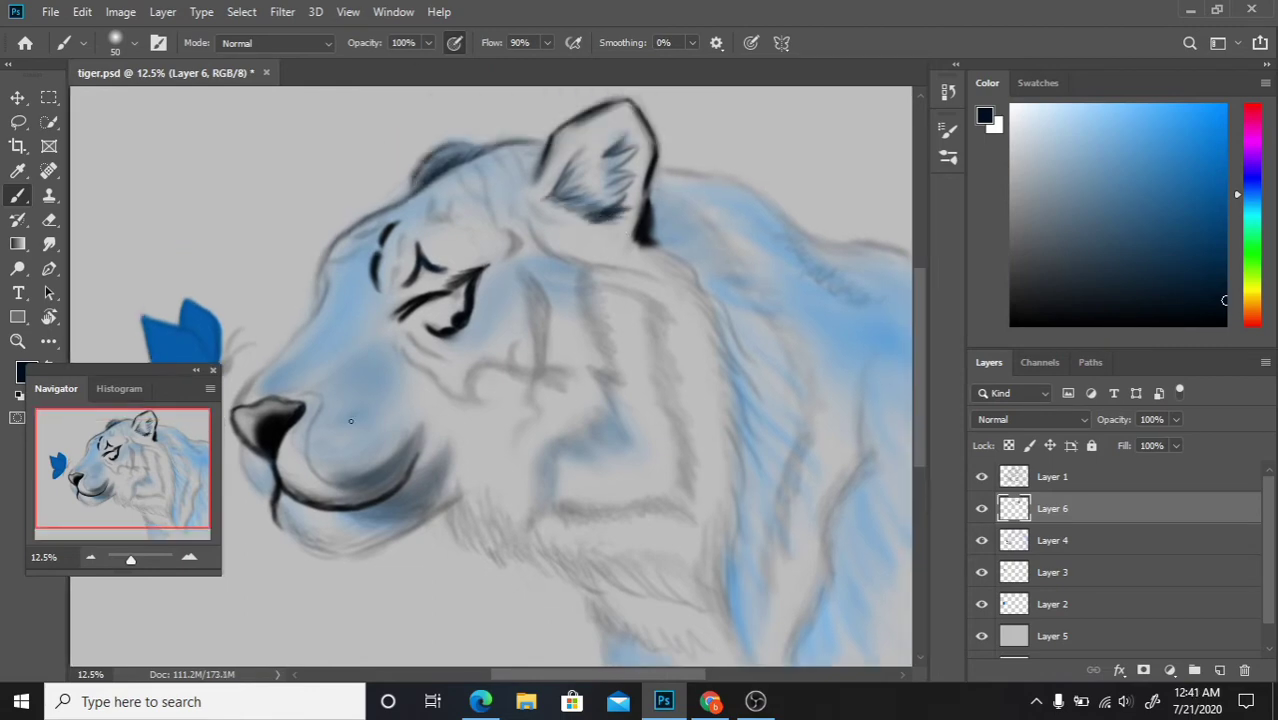
Step: Add a brow stroke, thin muzzle fur, and dark lines along the lower jaw and nose edge
mouse_move(502, 257)
mouse_down()
mouse_move(516, 232)
mouse_move(524, 240)
mouse_up()
drag(330, 380, 318, 400)
drag(344, 362, 328, 392)
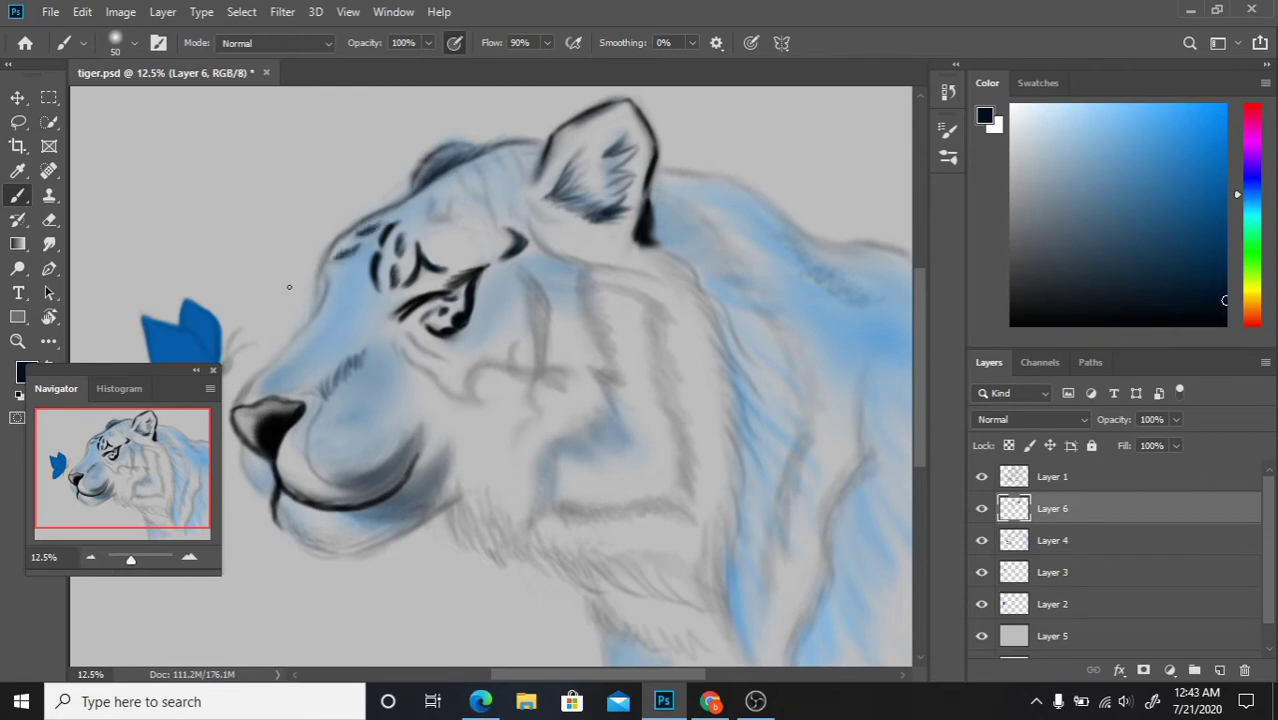
drag(324, 275, 322, 265)
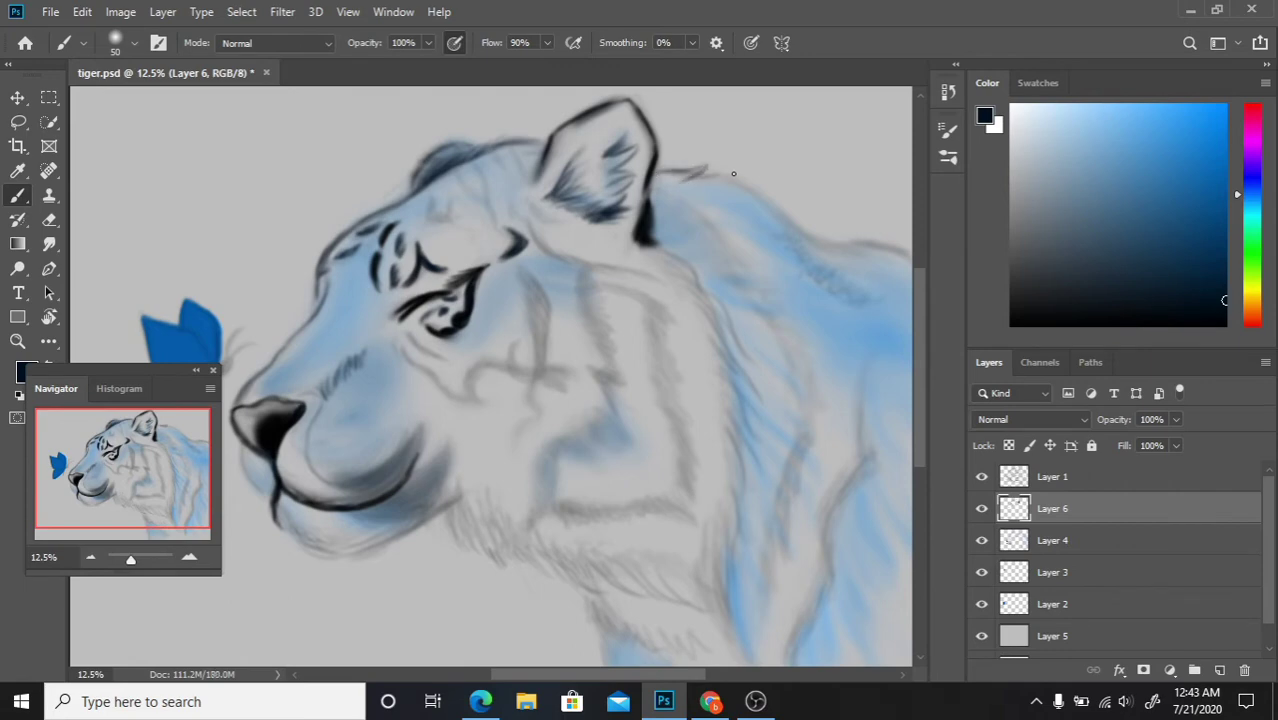
drag(733, 173, 690, 174)
drag(173, 425, 173, 431)
mouse_move(280, 468)
mouse_down()
mouse_move(290, 486)
mouse_move(345, 506)
mouse_move(431, 461)
mouse_up()
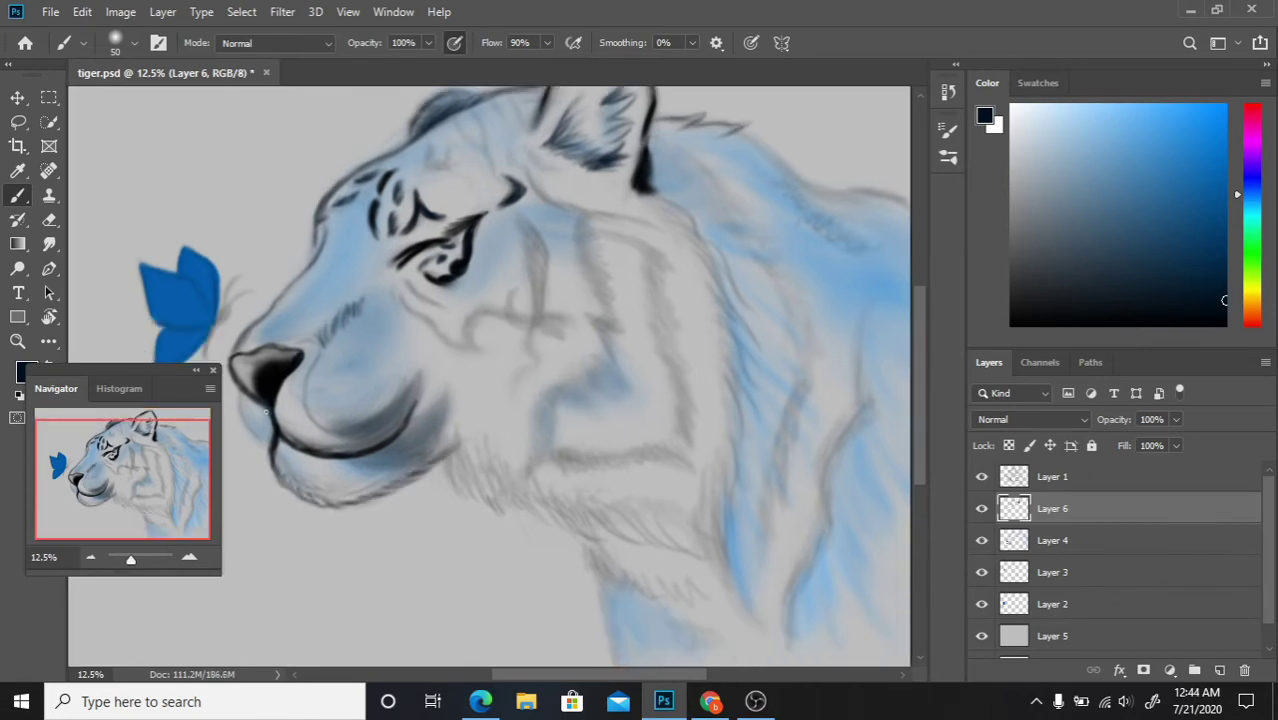
drag(235, 386, 268, 450)
Step: Paint a thick forehead stripe and grey-blue strokes along the upper mane ridge
drag(525, 218, 545, 290)
mouse_move(529, 230)
mouse_down()
mouse_move(550, 296)
mouse_move(538, 240)
mouse_move(552, 272)
mouse_move(535, 311)
mouse_up()
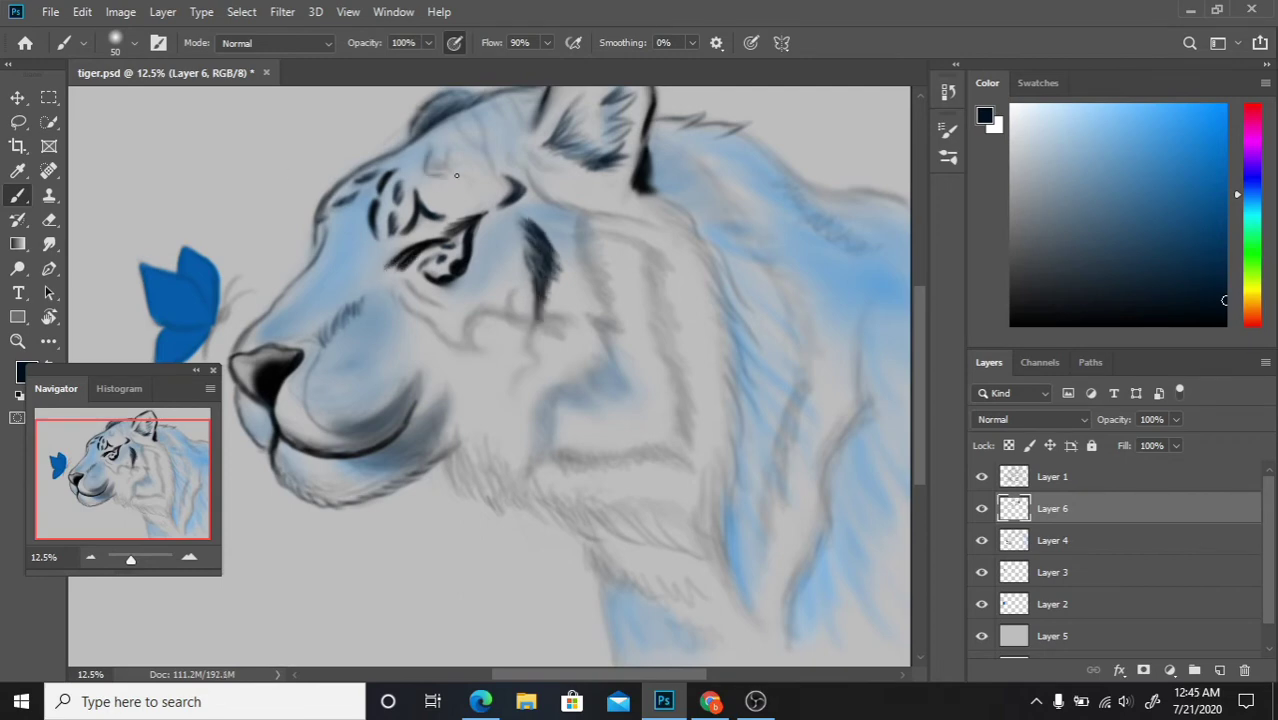
mouse_move(456, 176)
mouse_down()
mouse_move(428, 160)
mouse_move(454, 167)
mouse_up()
mouse_move(730, 140)
mouse_down()
mouse_move(838, 198)
mouse_move(886, 202)
mouse_move(788, 182)
mouse_move(842, 238)
mouse_up()
mouse_move(780, 186)
mouse_down()
mouse_move(868, 250)
mouse_move(834, 228)
mouse_up()
drag(796, 222, 844, 249)
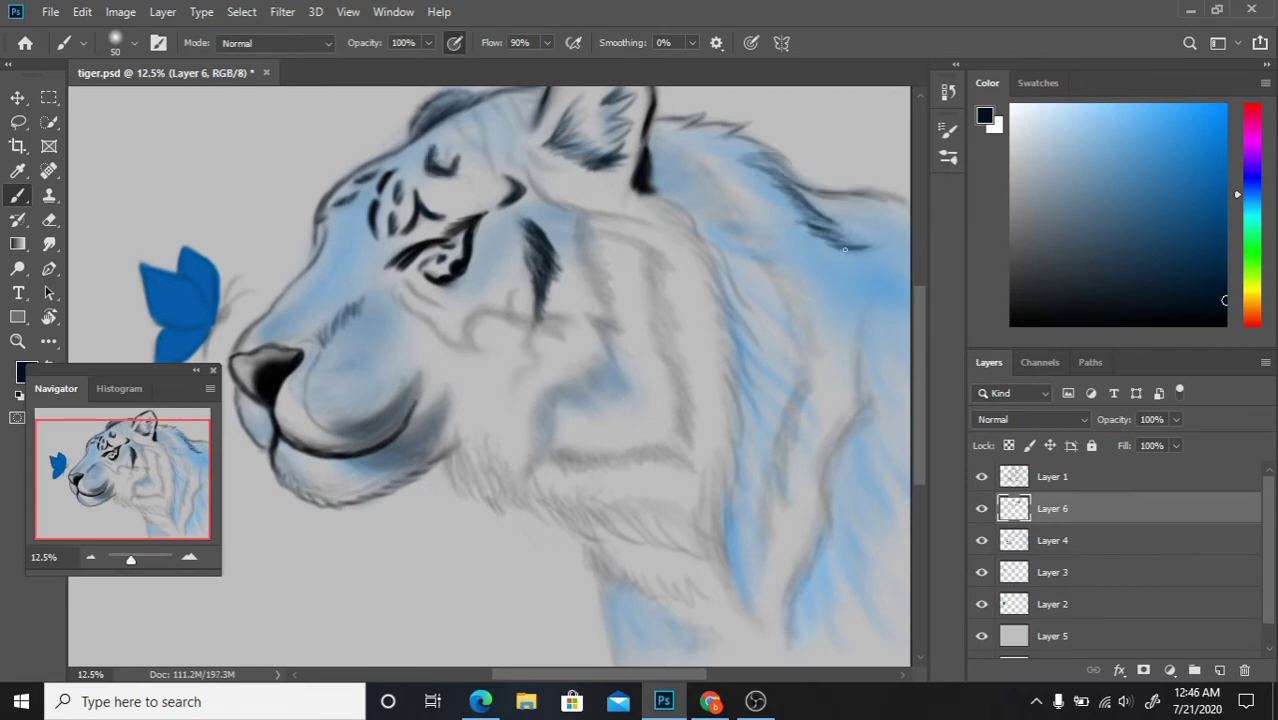
drag(404, 152, 427, 150)
Step: Paint paired forehead stripes, a long vertical stripe and an extended dark brow line
drag(176, 452, 176, 442)
drag(477, 194, 494, 232)
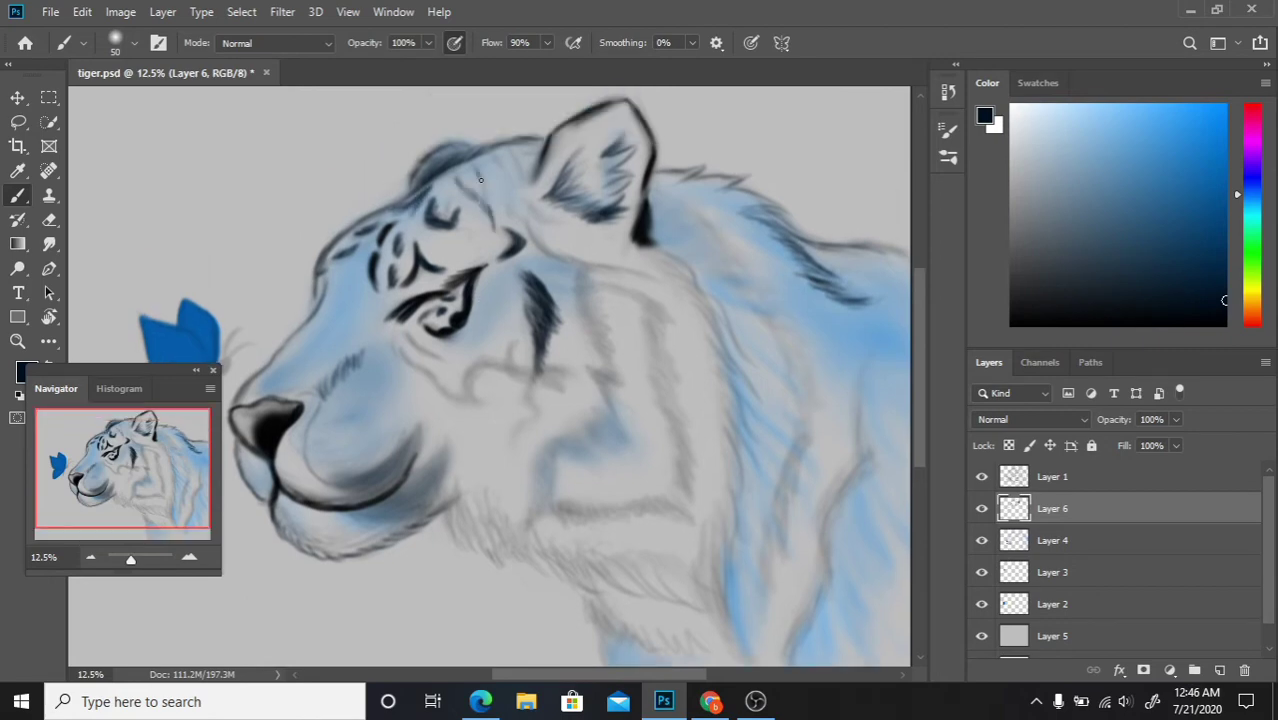
drag(460, 178, 475, 192)
mouse_move(515, 270)
mouse_down()
mouse_move(545, 300)
mouse_move(532, 328)
mouse_up()
drag(530, 228, 655, 291)
drag(585, 264, 628, 388)
mouse_move(592, 318)
mouse_down()
mouse_move(620, 378)
mouse_move(597, 320)
mouse_up()
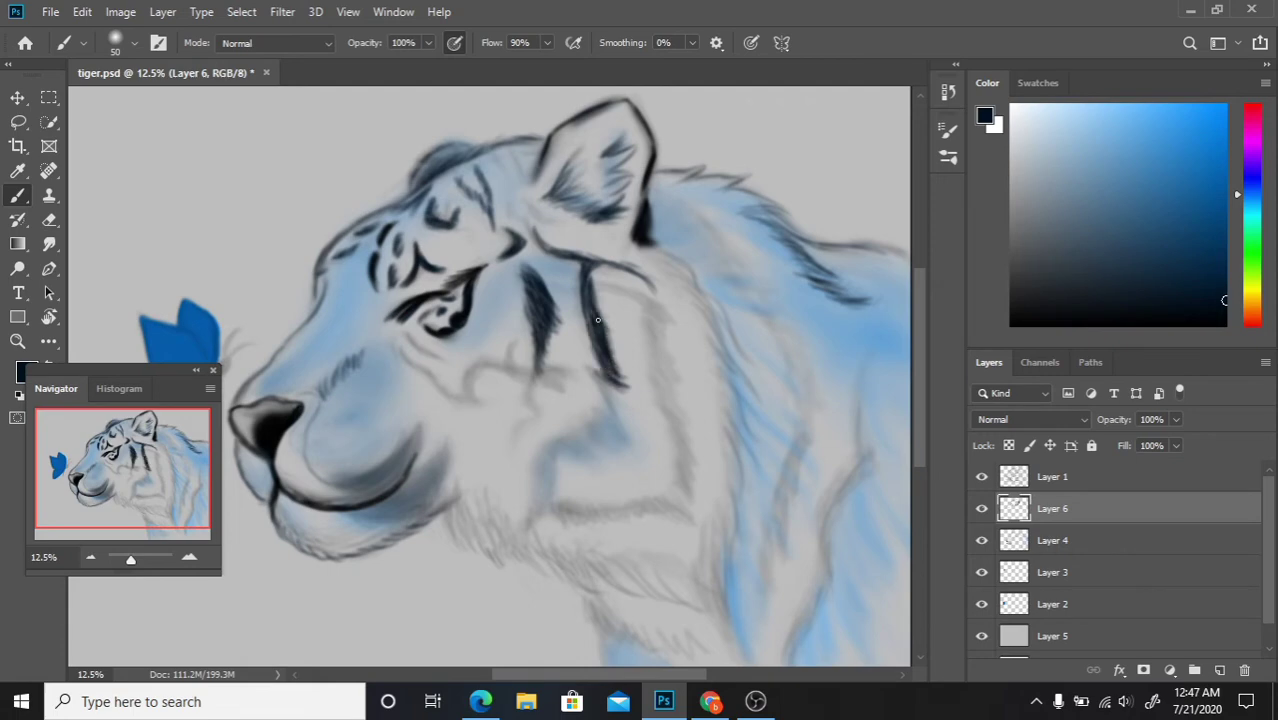
drag(586, 266, 634, 395)
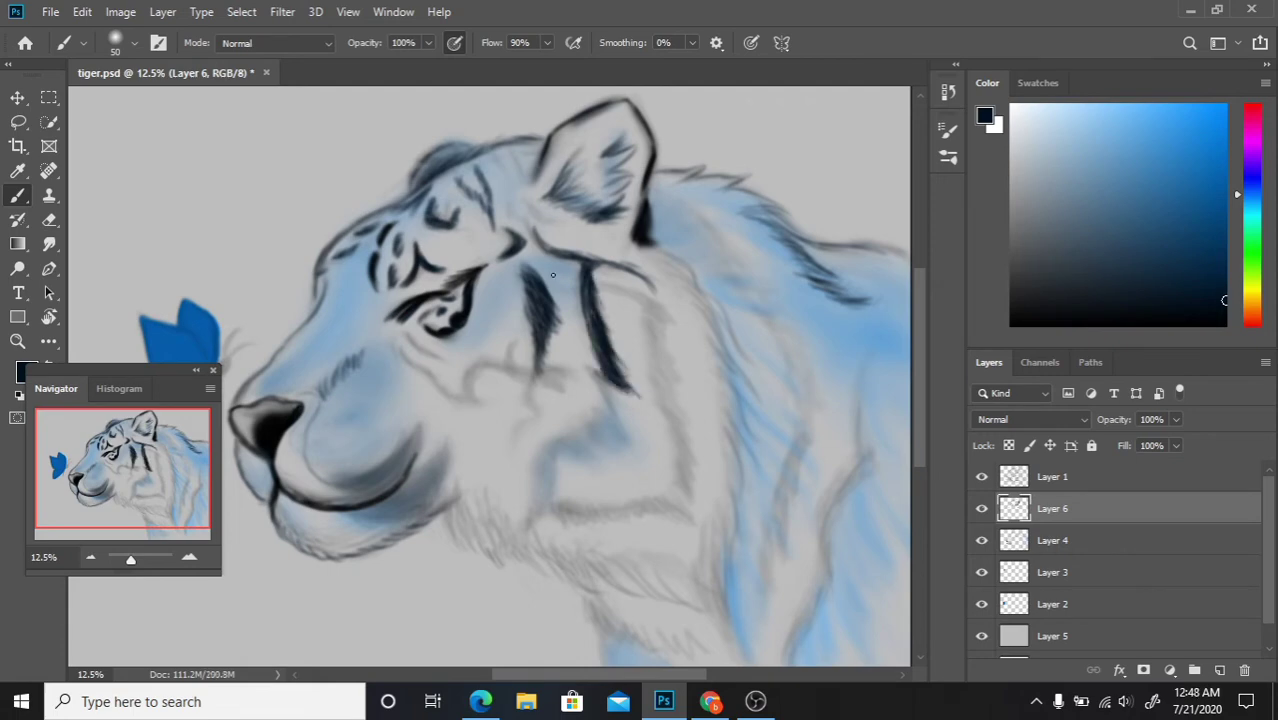
drag(552, 274, 643, 297)
scroll(394, 330, down, 2)
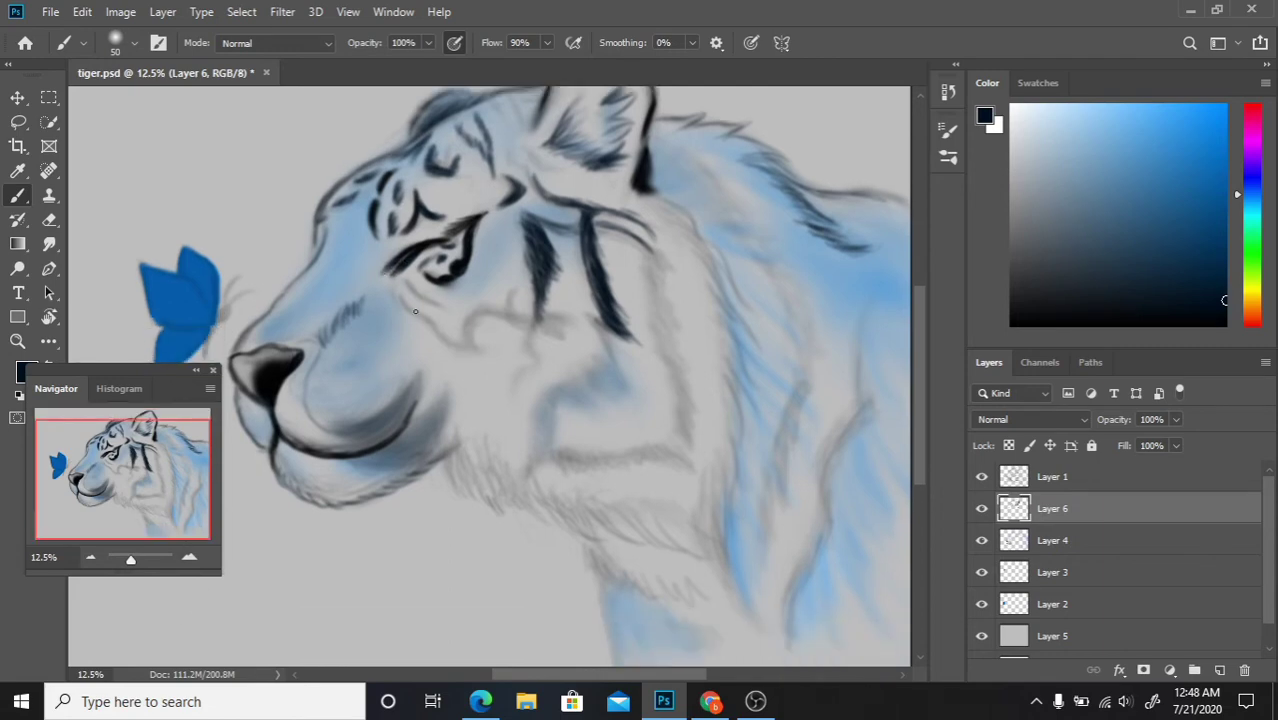
Step: With a wider brush, paint broad deep-black shading under the jaw and cheek
mouse_move(410, 284)
mouse_down()
mouse_move(478, 352)
mouse_move(488, 310)
mouse_up()
key(bracketright)
key(bracketright)
key(bracketright)
drag(360, 465, 418, 442)
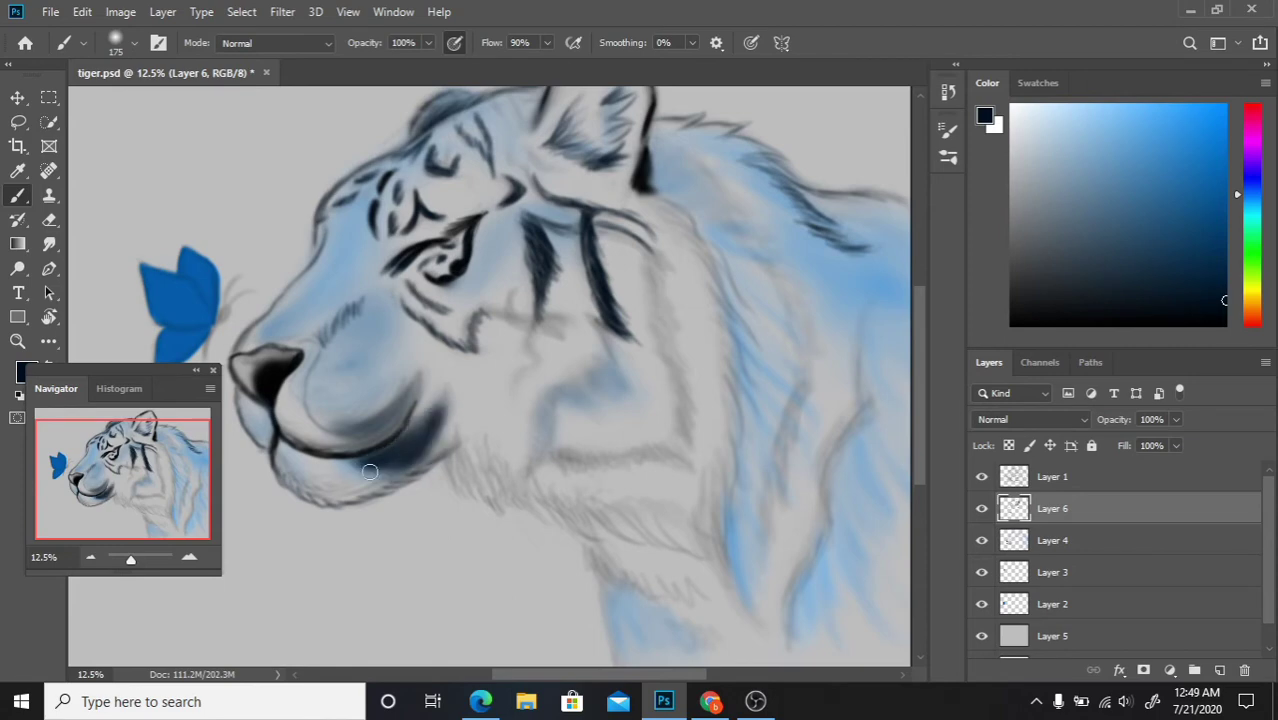
mouse_move(350, 470)
mouse_down()
mouse_move(445, 402)
mouse_move(434, 431)
mouse_move(456, 391)
mouse_up()
mouse_move(420, 465)
mouse_down()
mouse_move(442, 379)
mouse_move(395, 440)
mouse_move(438, 420)
mouse_move(378, 476)
mouse_up()
key(e)
key(b)
mouse_move(477, 456)
mouse_down()
mouse_move(435, 420)
mouse_move(330, 445)
mouse_move(400, 422)
mouse_up()
key(bracketleft)
key(bracketleft)
key(bracketleft)
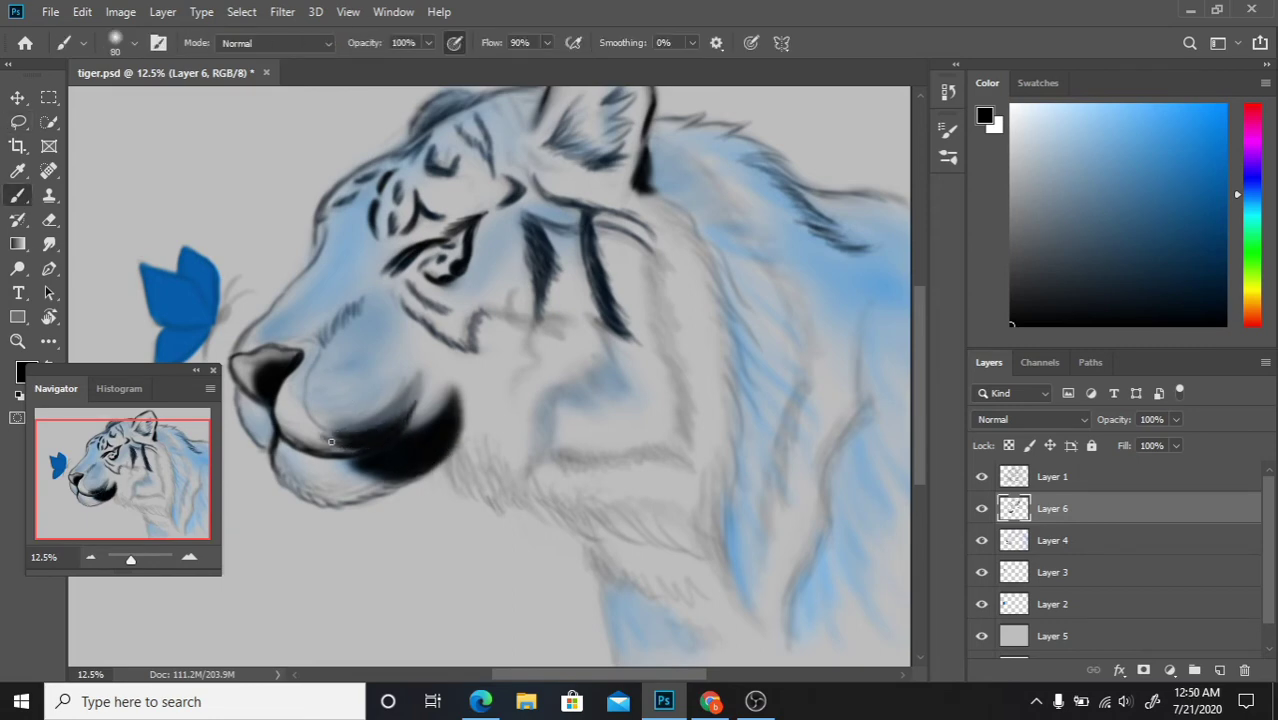
mouse_move(325, 440)
mouse_down()
mouse_move(415, 375)
mouse_move(324, 436)
mouse_up()
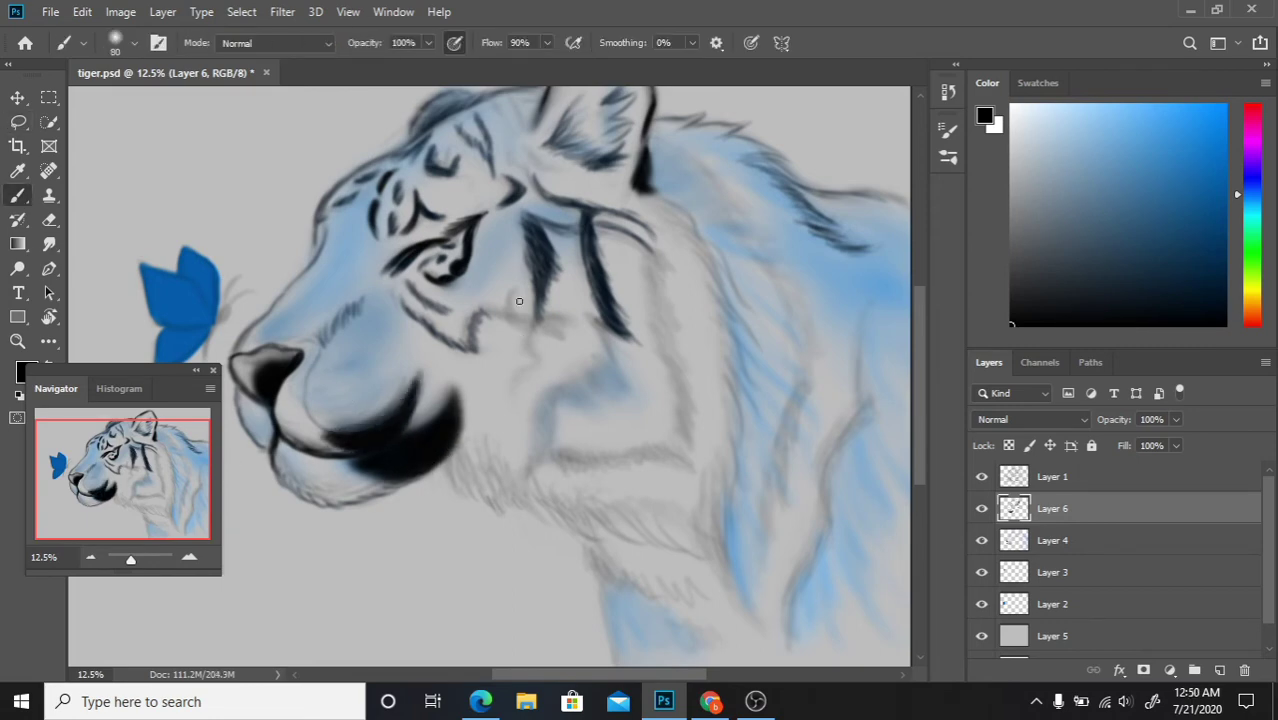
Step: Add dark cheek stripes and dab two rows of whisker dots on the muzzle
mouse_move(519, 301)
mouse_down()
mouse_move(550, 330)
mouse_move(513, 388)
mouse_move(480, 322)
mouse_up()
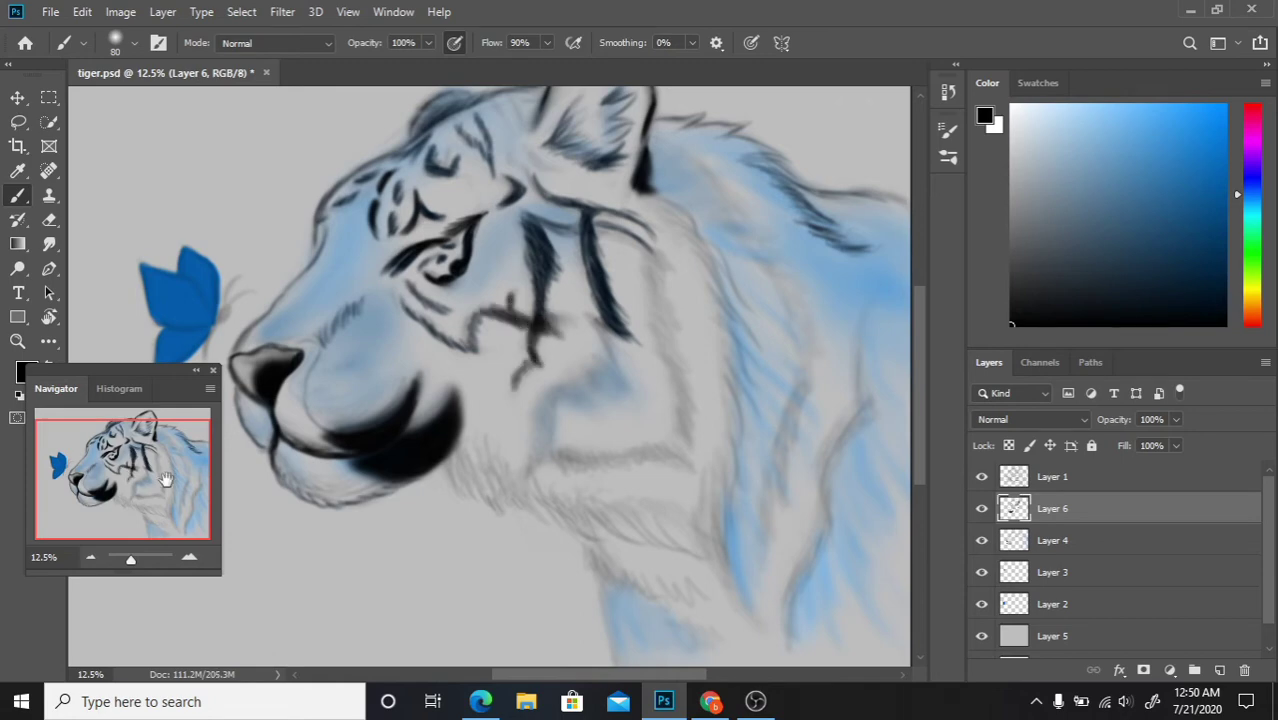
click(339, 355)
click(360, 377)
click(370, 370)
click(379, 362)
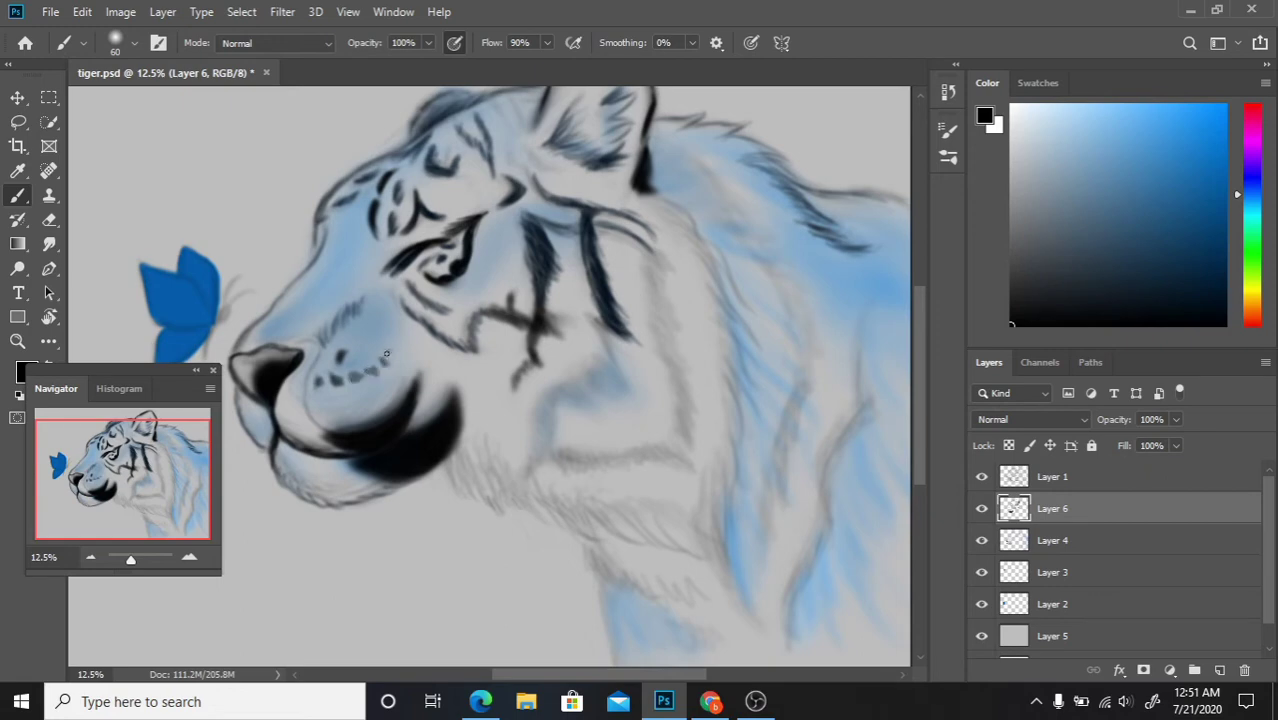
click(310, 406)
click(322, 403)
click(334, 400)
click(364, 392)
click(376, 389)
Step: Darken the lower whisker row and extend it with more dots
key(e)
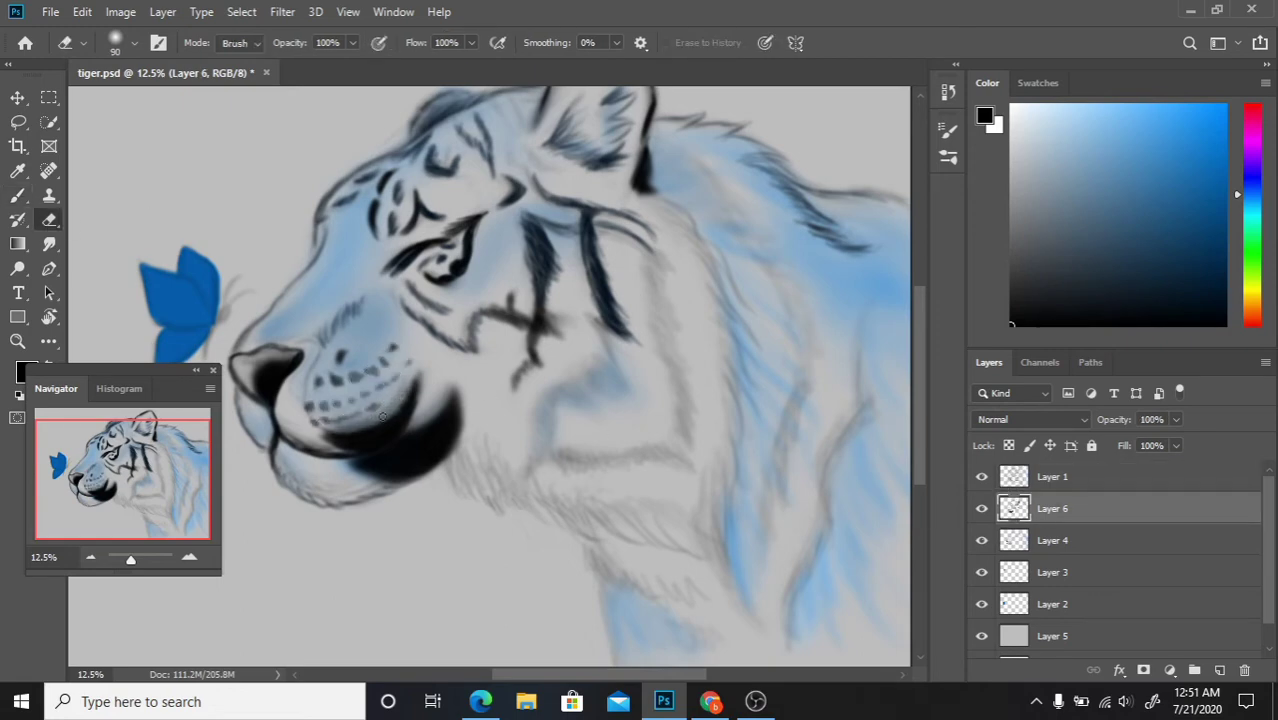
key(b)
click(323, 404)
click(309, 407)
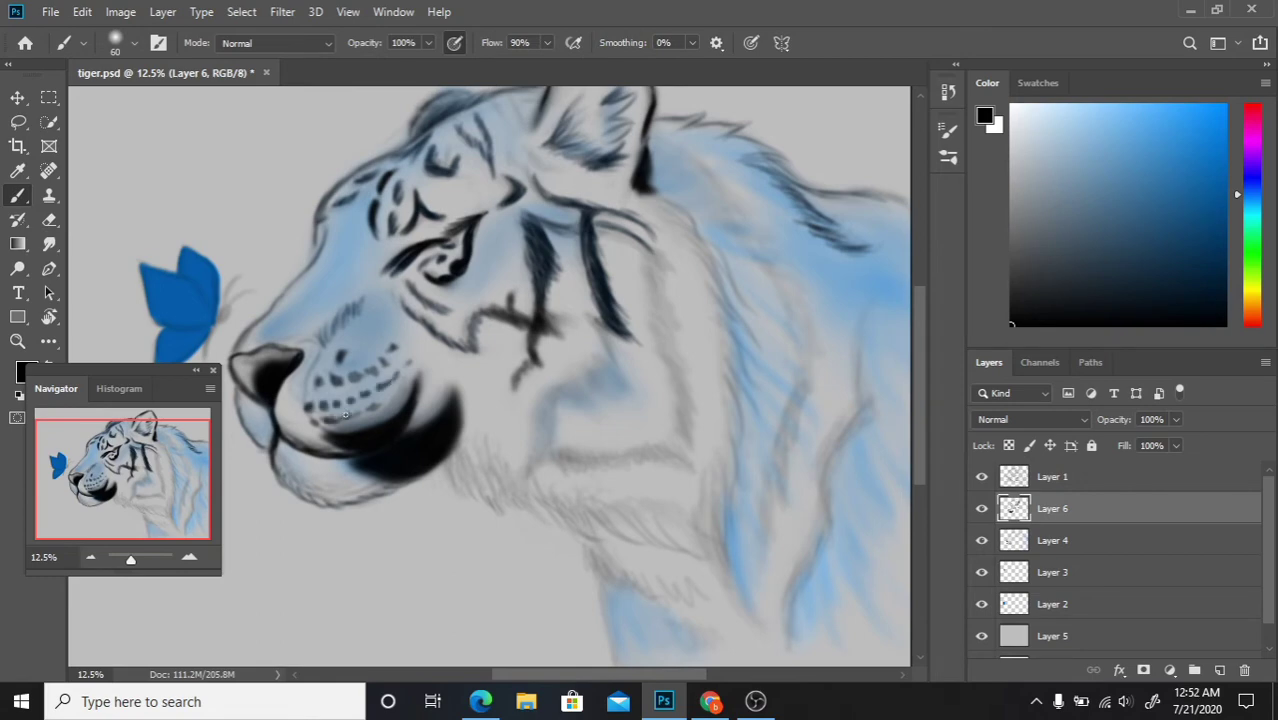
click(347, 414)
click(375, 404)
click(395, 398)
Step: Hatch short fur strokes along the chin, neck and cheek, plus a long mane stroke
mouse_move(462, 463)
mouse_down()
mouse_move(478, 495)
mouse_move(620, 565)
mouse_up()
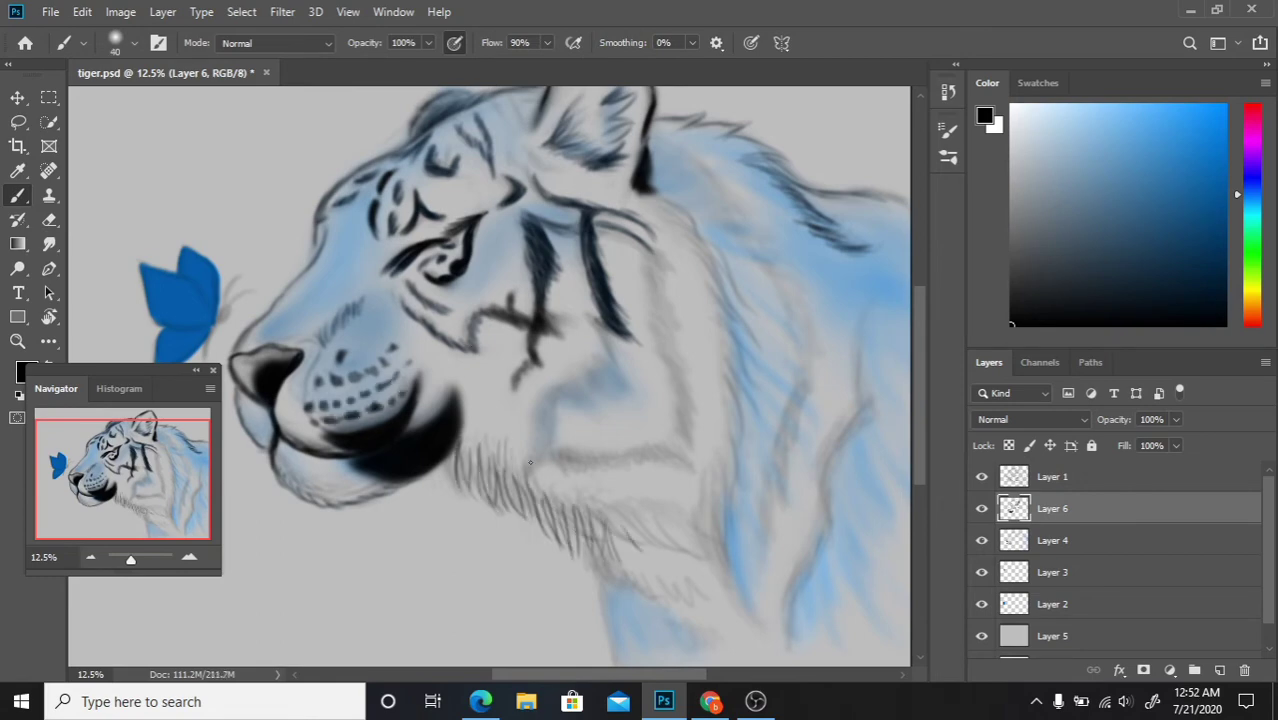
mouse_move(655, 194)
mouse_down()
mouse_move(705, 245)
mouse_move(752, 355)
mouse_move(738, 530)
mouse_move(718, 566)
mouse_up()
drag(594, 323, 626, 396)
mouse_move(532, 484)
mouse_down()
mouse_move(546, 406)
mouse_move(613, 405)
mouse_move(594, 407)
mouse_up()
mouse_move(559, 431)
mouse_down()
mouse_move(585, 388)
mouse_move(627, 381)
mouse_move(648, 270)
mouse_move(676, 334)
mouse_move(642, 248)
mouse_move(692, 420)
mouse_up()
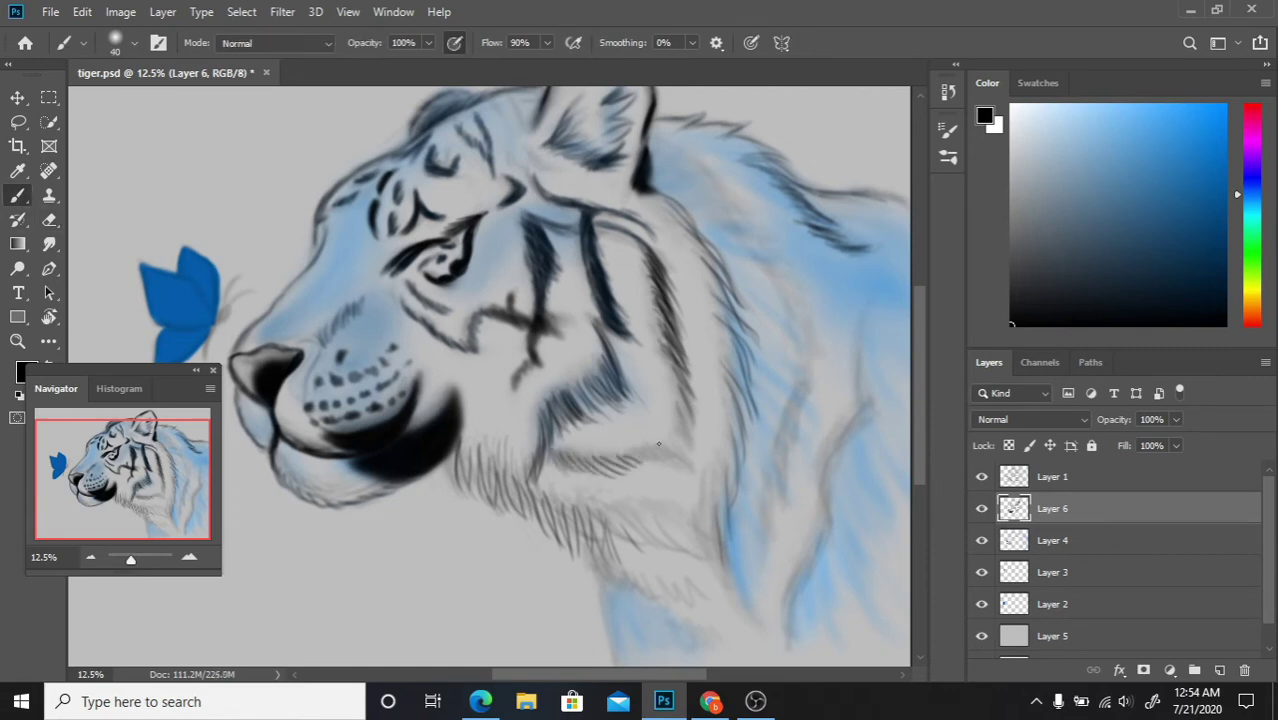
drag(131, 560, 128, 566)
click(189, 556)
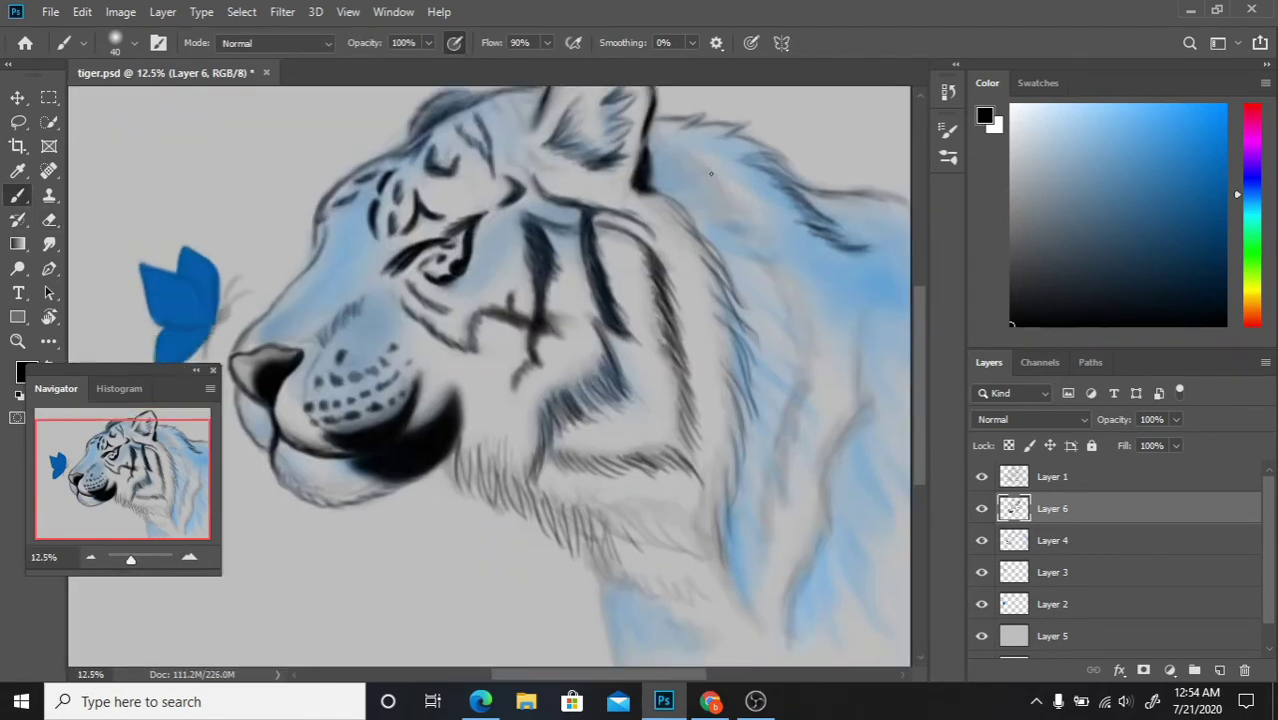
Step: Paint light and dark fur strokes along the mane, neck and chin edge
mouse_move(712, 172)
mouse_down()
mouse_move(790, 291)
mouse_move(796, 442)
mouse_move(774, 514)
mouse_up()
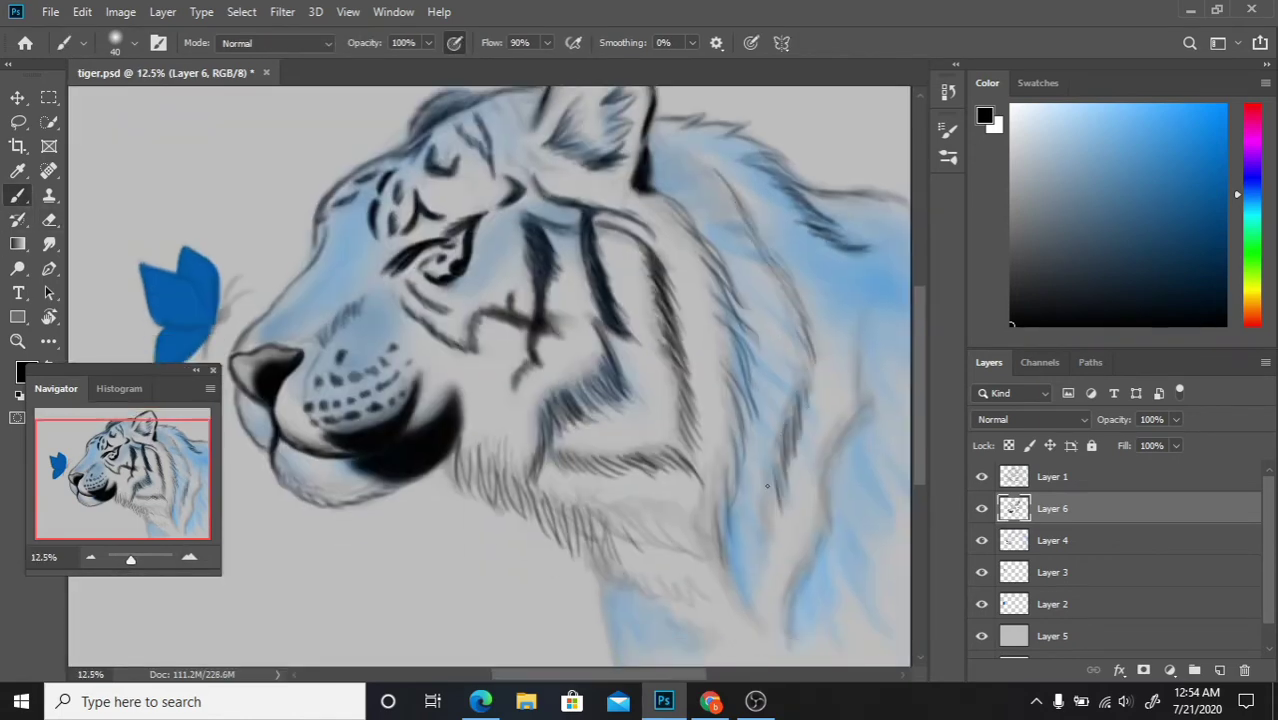
drag(794, 416, 767, 552)
drag(816, 302, 790, 446)
drag(784, 276, 818, 362)
drag(738, 338, 754, 380)
mouse_move(600, 548)
mouse_down()
mouse_move(630, 590)
mouse_move(690, 622)
mouse_up()
drag(672, 586, 702, 632)
mouse_move(626, 528)
mouse_down()
mouse_move(706, 566)
mouse_move(698, 578)
mouse_up()
drag(716, 508, 741, 587)
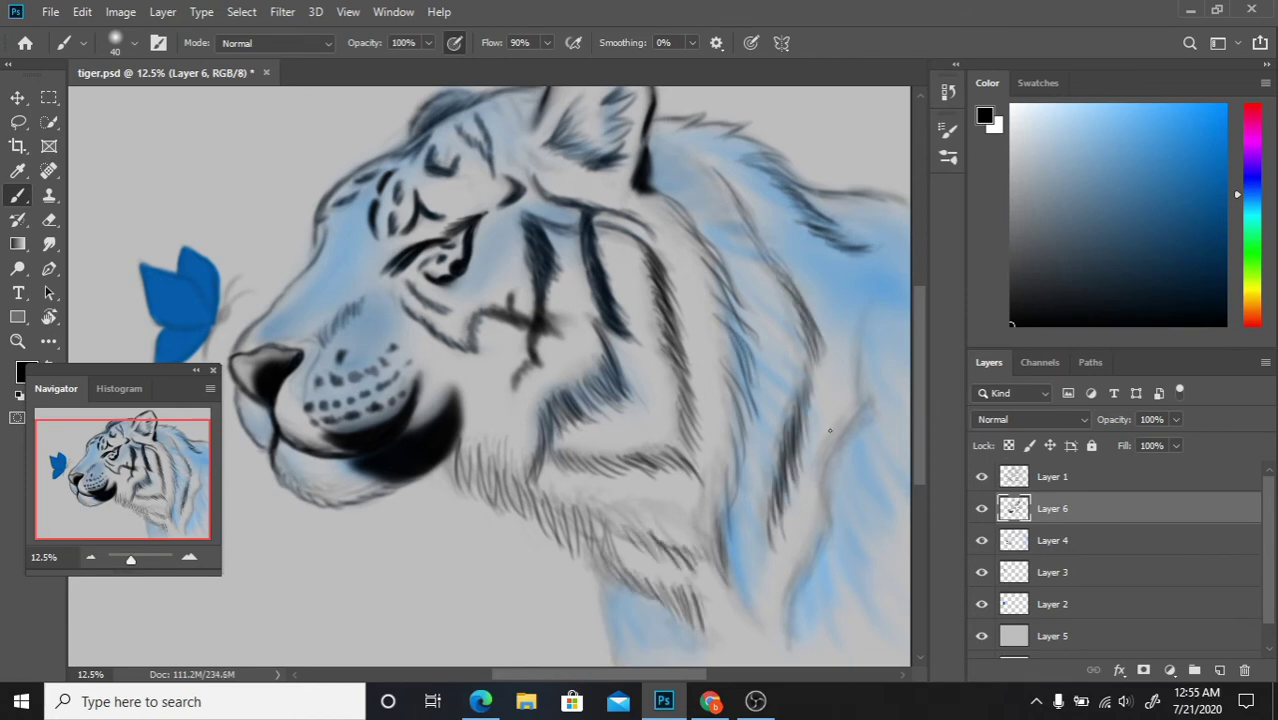
Step: Stripe the mane's right edge and paint dark stripes across the neck
drag(862, 408, 790, 636)
mouse_move(866, 358)
mouse_down()
mouse_move(830, 512)
mouse_move(850, 444)
mouse_up()
drag(830, 308, 776, 532)
drag(664, 200, 720, 274)
mouse_move(704, 250)
mouse_down()
mouse_move(760, 326)
mouse_move(766, 444)
mouse_up()
drag(756, 384, 724, 580)
mouse_move(592, 546)
mouse_down()
mouse_move(660, 598)
mouse_move(700, 655)
mouse_up()
drag(702, 604, 736, 666)
drag(668, 340, 712, 470)
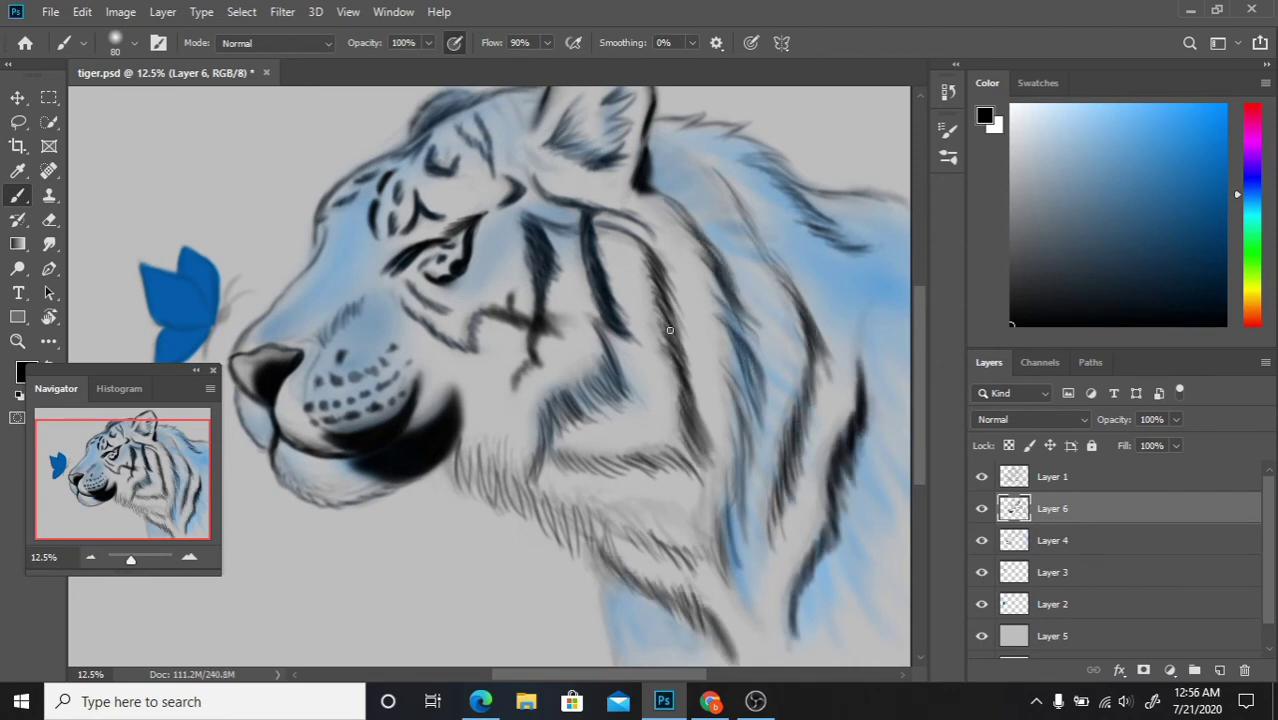
drag(628, 240, 698, 390)
drag(612, 350, 570, 418)
mouse_move(576, 384)
mouse_down()
mouse_move(584, 474)
mouse_move(664, 478)
mouse_up()
drag(636, 450, 702, 482)
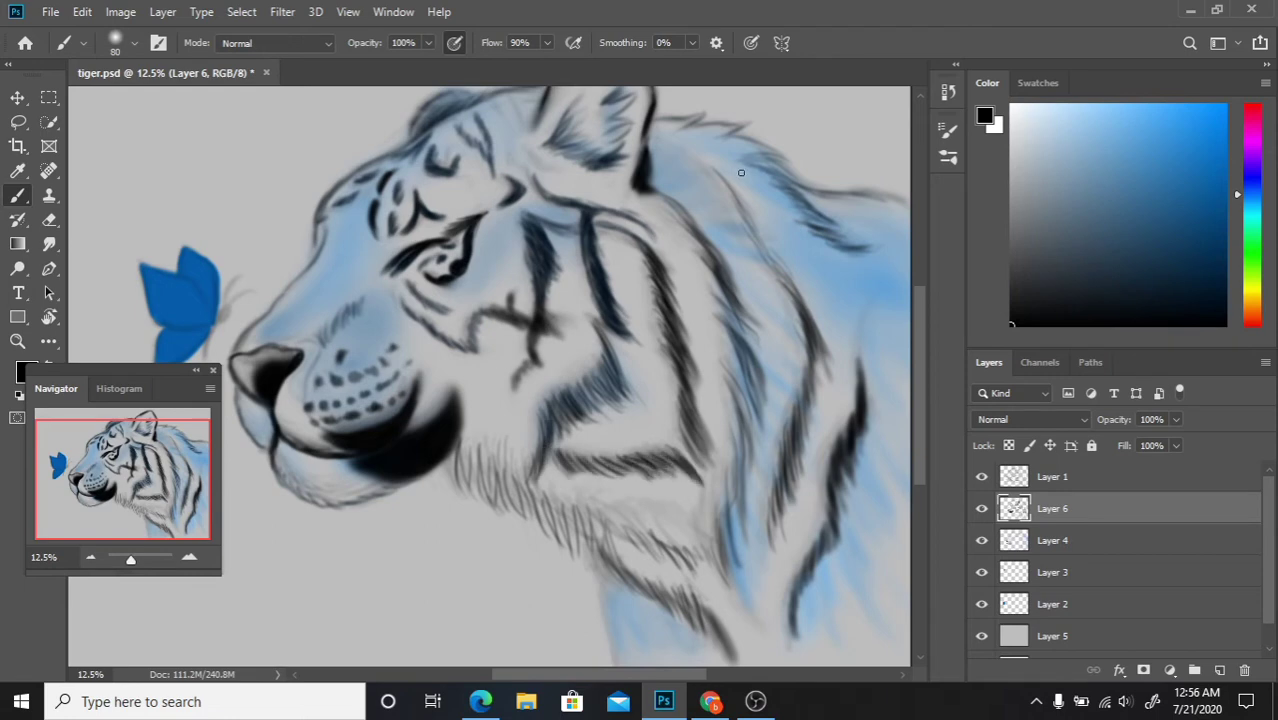
Step: Add fur strokes on the upper mane and stripe the lower neck edge
mouse_move(741, 172)
mouse_down()
mouse_move(708, 208)
mouse_move(790, 282)
mouse_up()
drag(774, 264, 822, 322)
drag(694, 160, 764, 228)
drag(784, 492, 764, 576)
drag(728, 568, 748, 404)
drag(766, 362, 738, 452)
drag(606, 556, 664, 614)
drag(608, 514, 738, 600)
mouse_move(750, 622)
mouse_down()
mouse_move(738, 541)
mouse_move(752, 384)
mouse_up()
drag(130, 560, 128, 560)
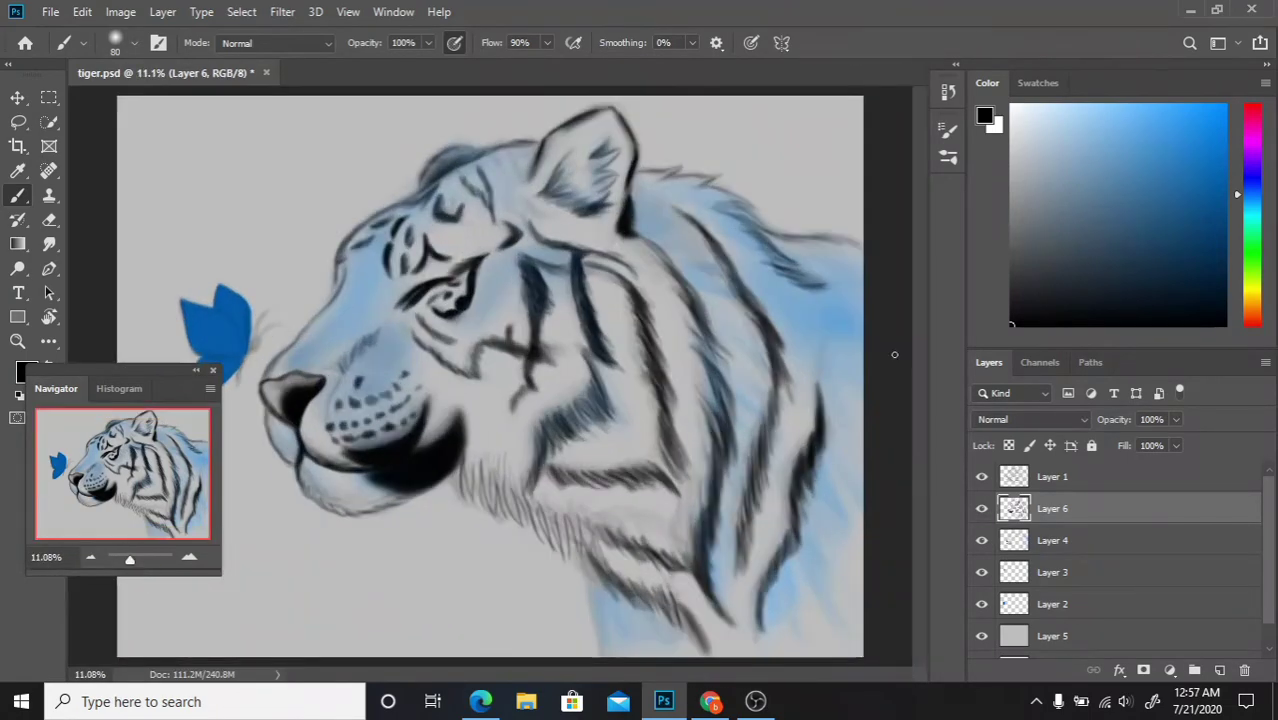
Step: Check Layer 4's blue tint, add a new layer, and paint faint light fur over the neck and jaw
click(981, 540)
alt+click(617, 309)
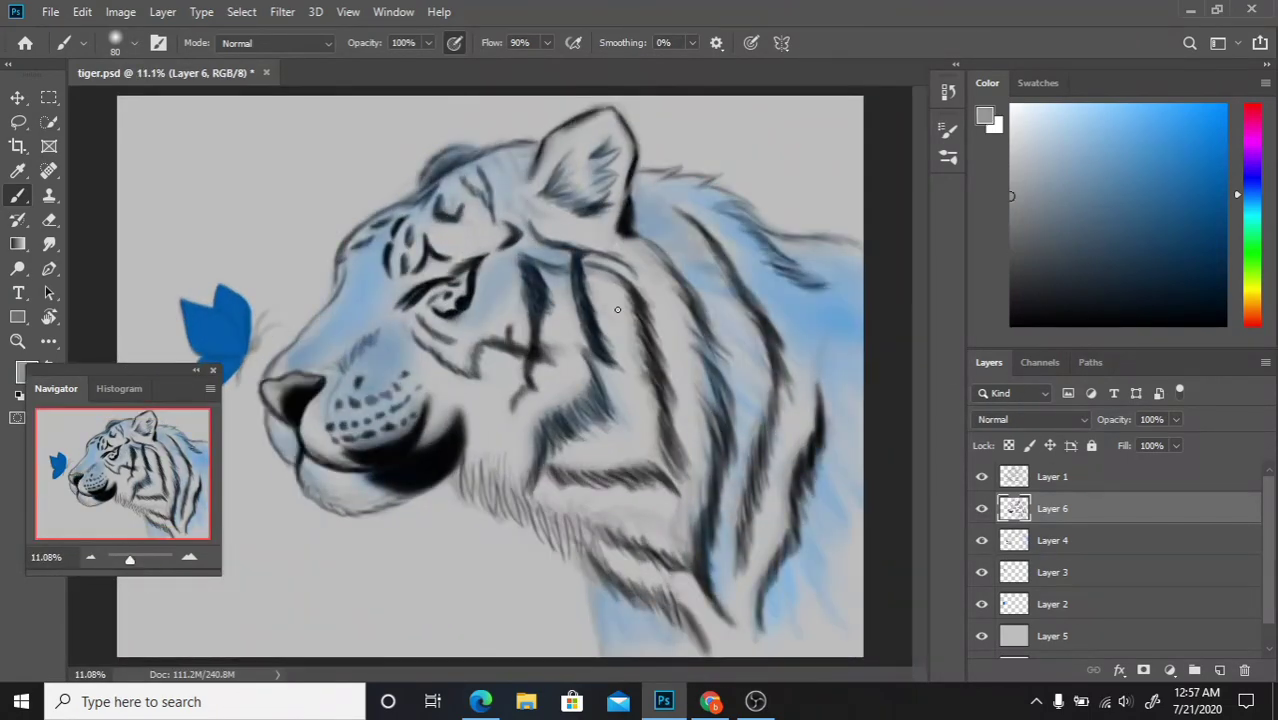
key(ctrl+shift+alt+n)
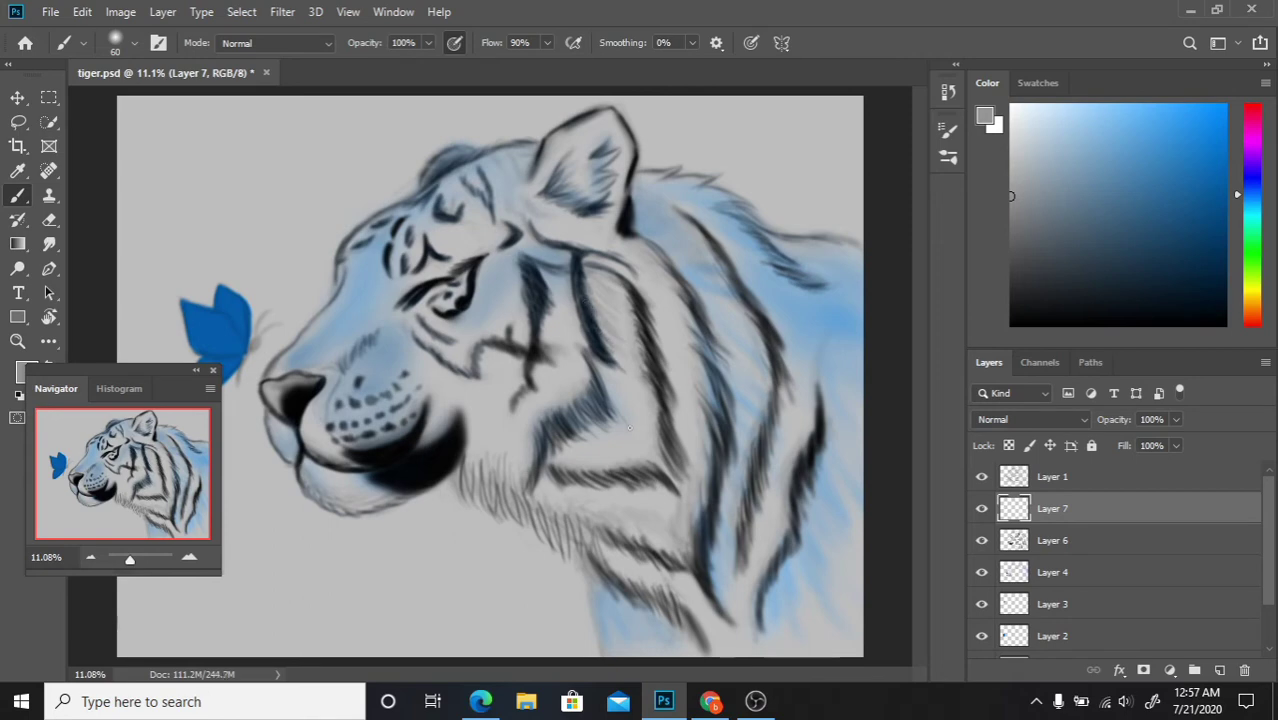
drag(629, 428, 560, 500)
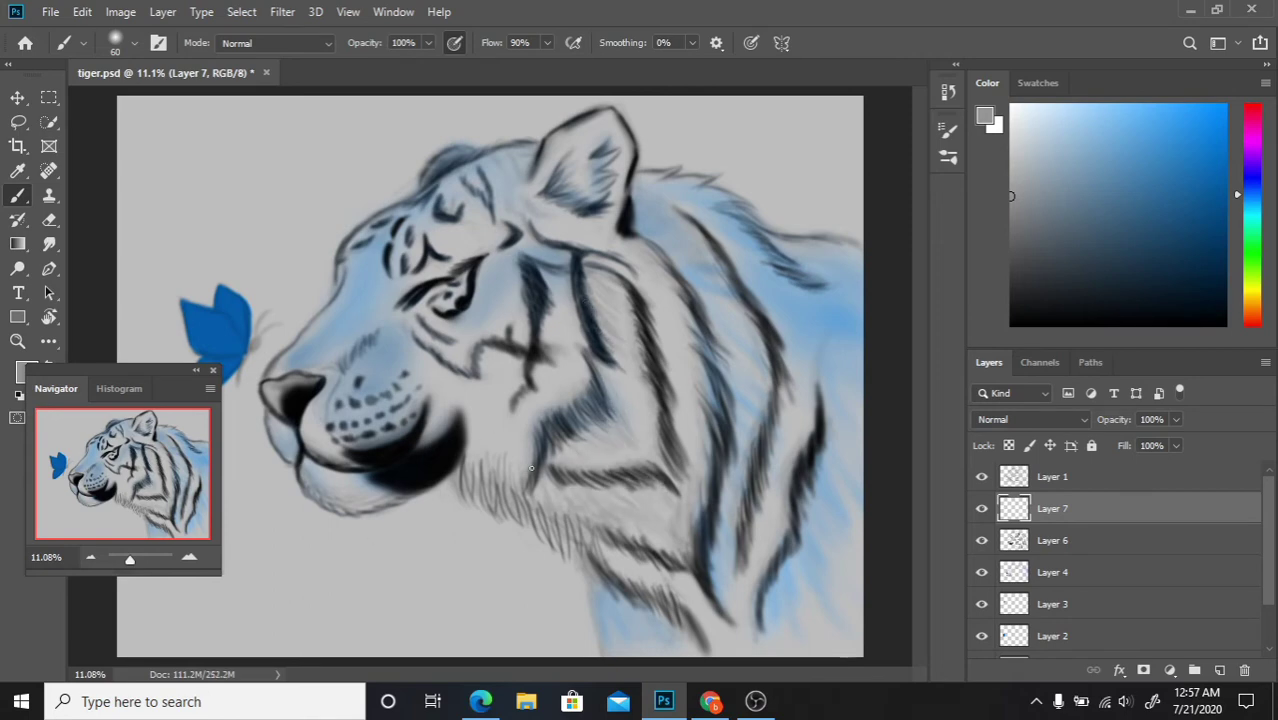
drag(478, 402, 548, 359)
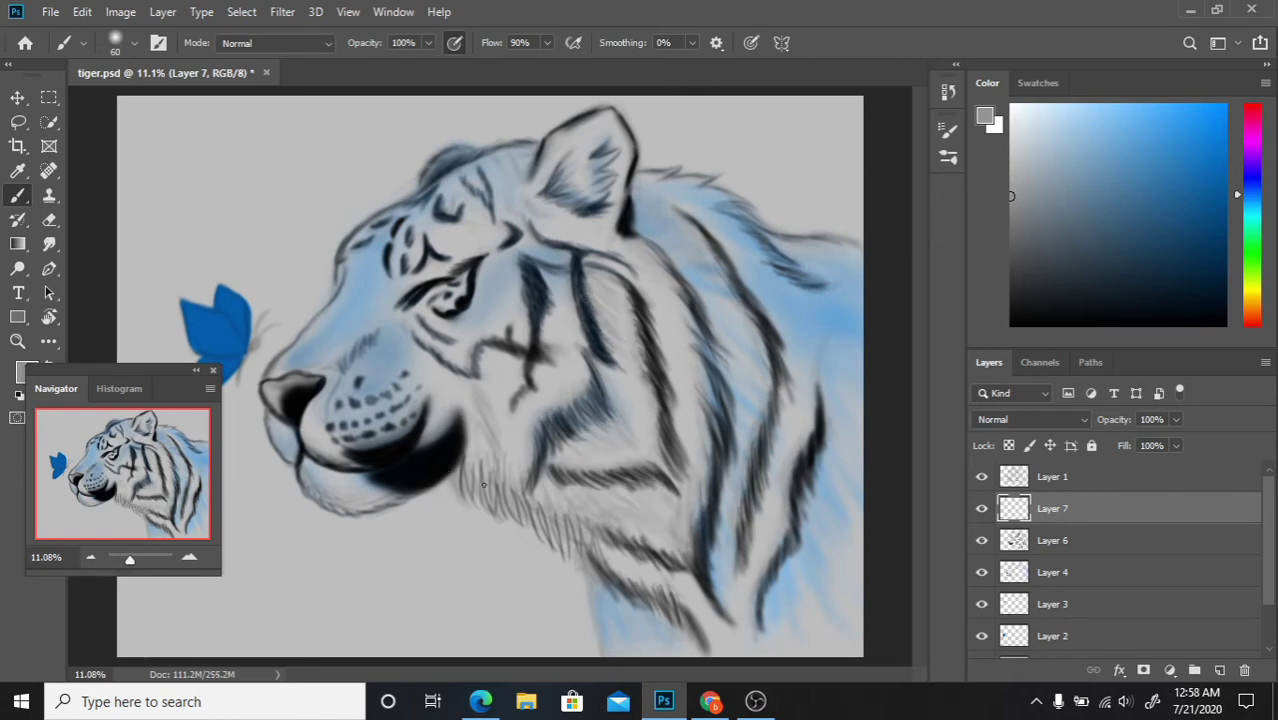
drag(541, 296, 543, 277)
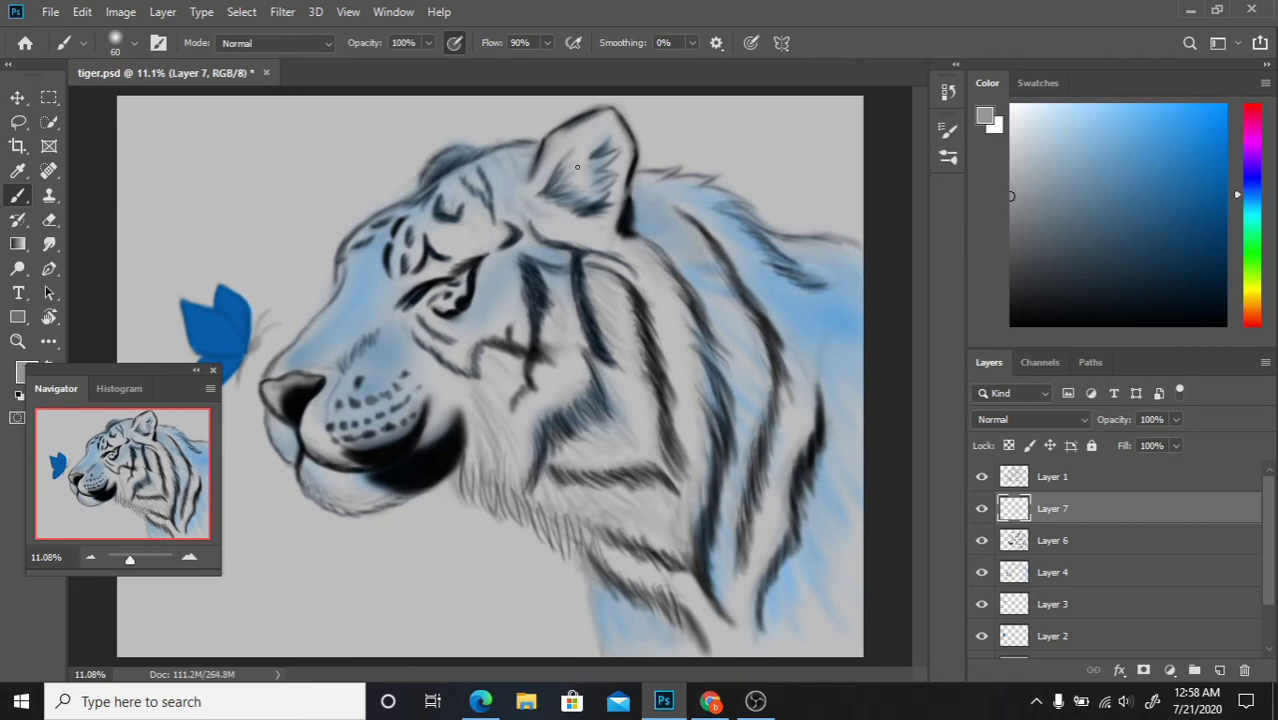
Step: Switch to light grey and paint light strokes along the neck stripes
drag(1011, 196, 1010, 104)
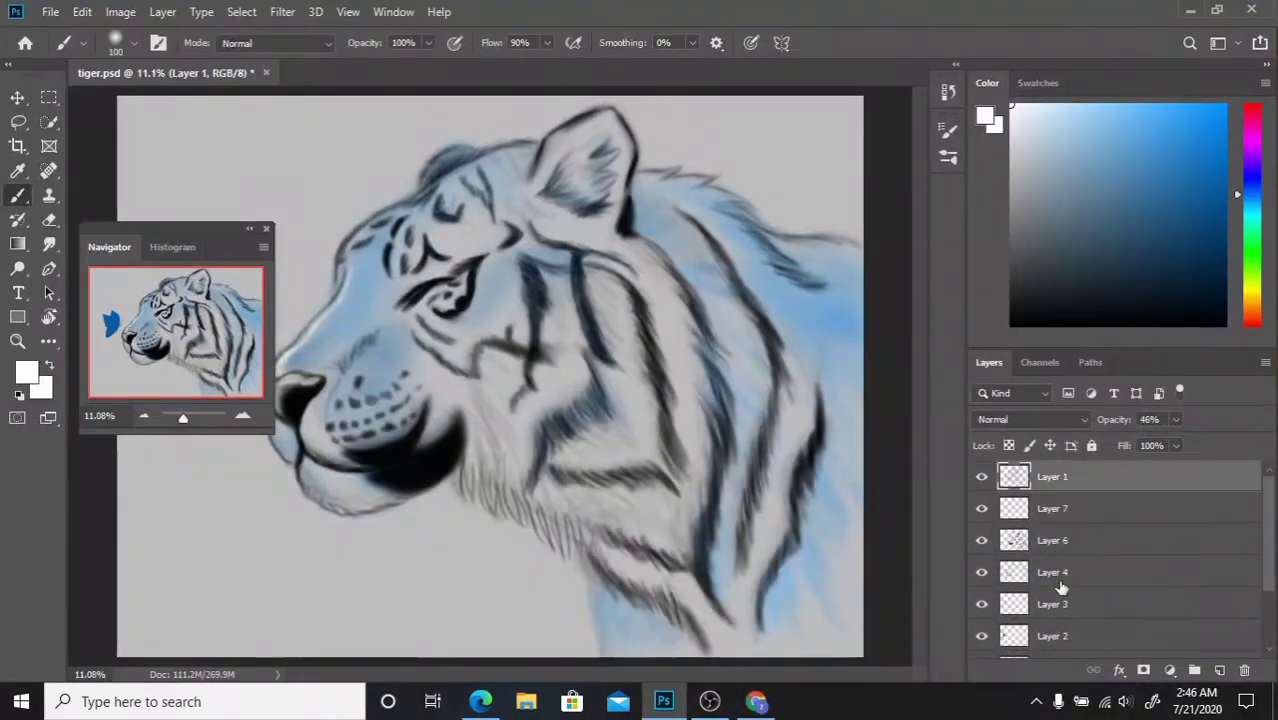
click(1052, 508)
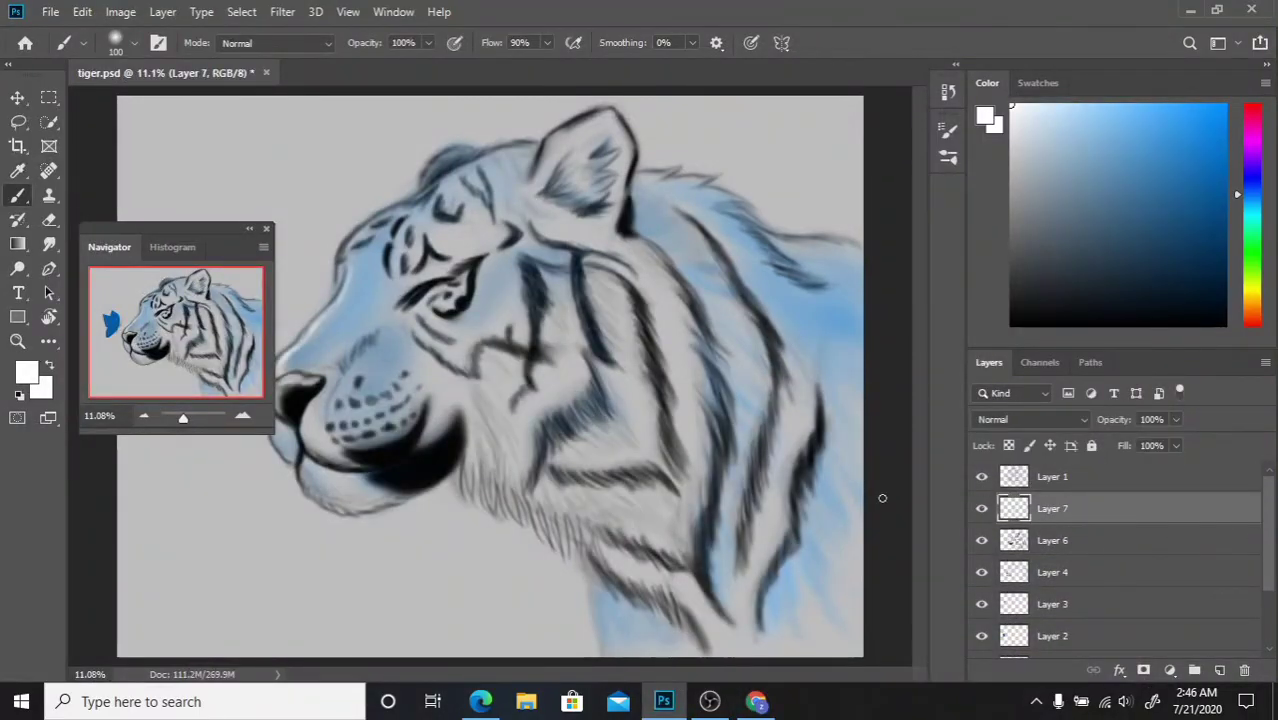
click(1008, 132)
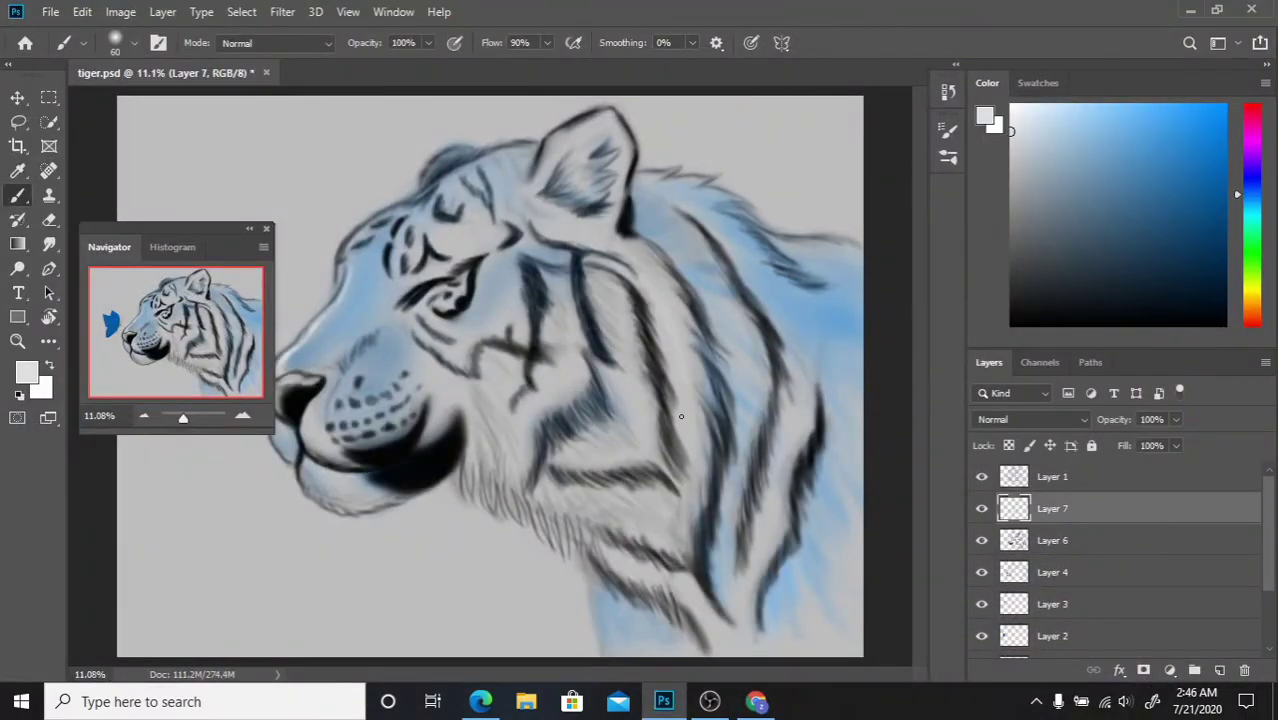
scroll(580, 360, up, 1)
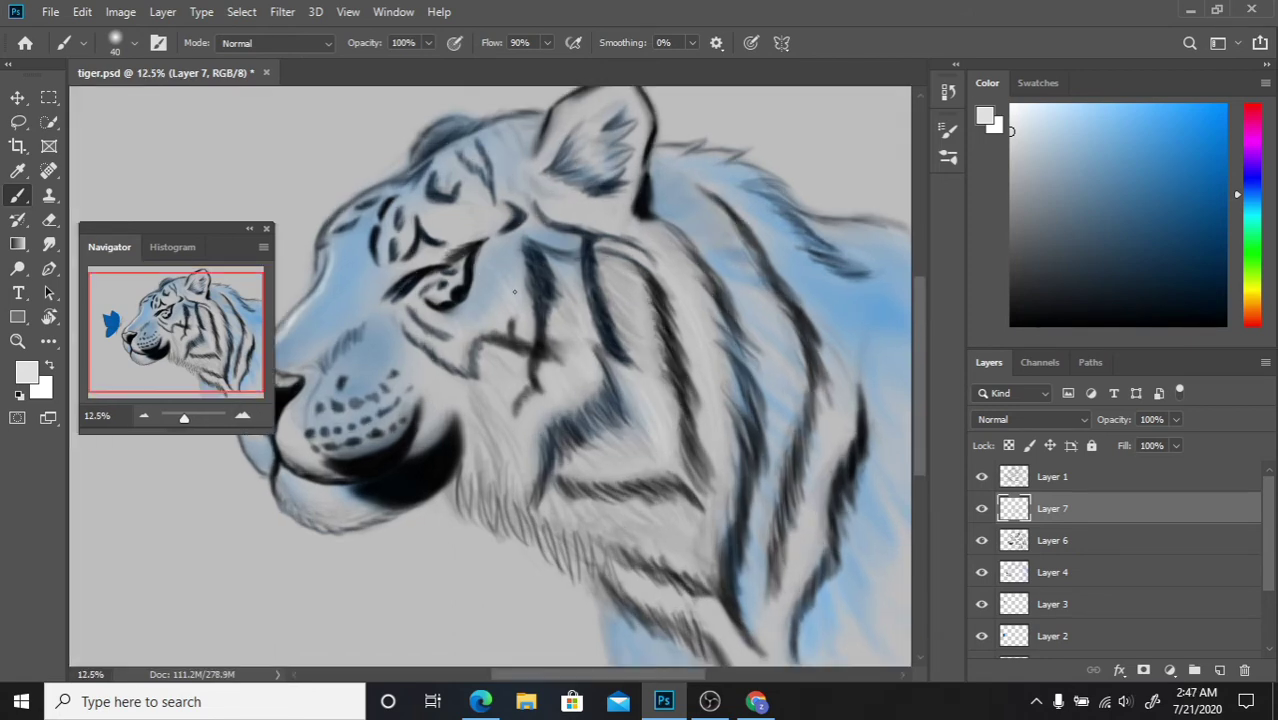
mouse_move(712, 290)
mouse_down()
mouse_move(750, 478)
mouse_move(735, 532)
mouse_up()
drag(716, 430, 690, 496)
Step: Paint light fur strokes below the cheek and a faint stroke into a stripe
drag(469, 406, 502, 508)
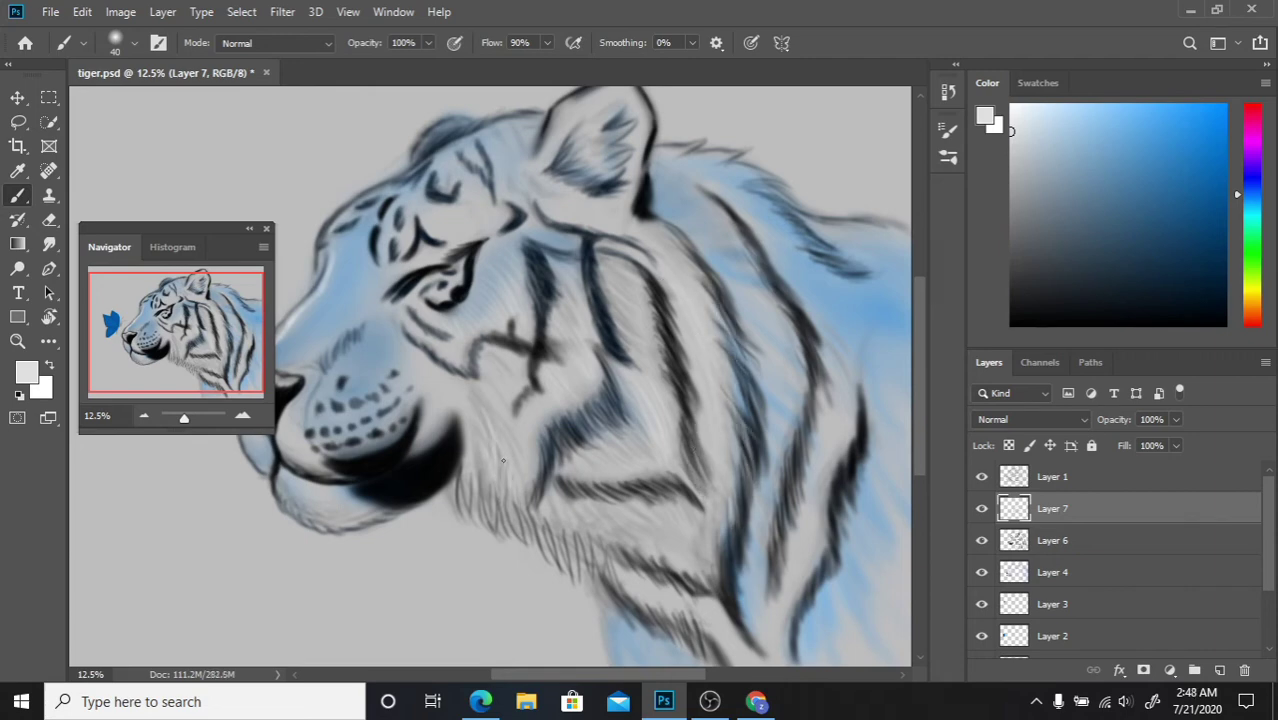
drag(512, 455, 532, 535)
drag(478, 428, 486, 498)
drag(528, 494, 530, 522)
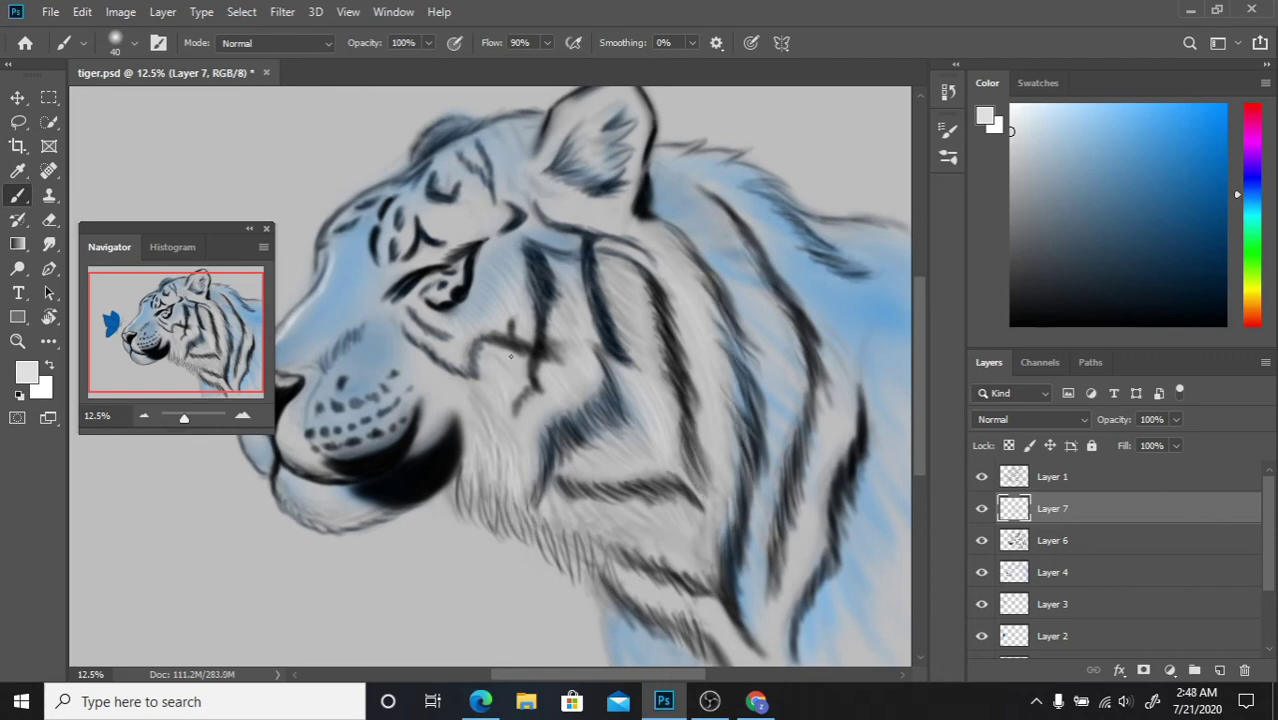
drag(606, 414, 598, 378)
Step: Paint thin light fur strokes along the blue mane
drag(170, 229, 738, 214)
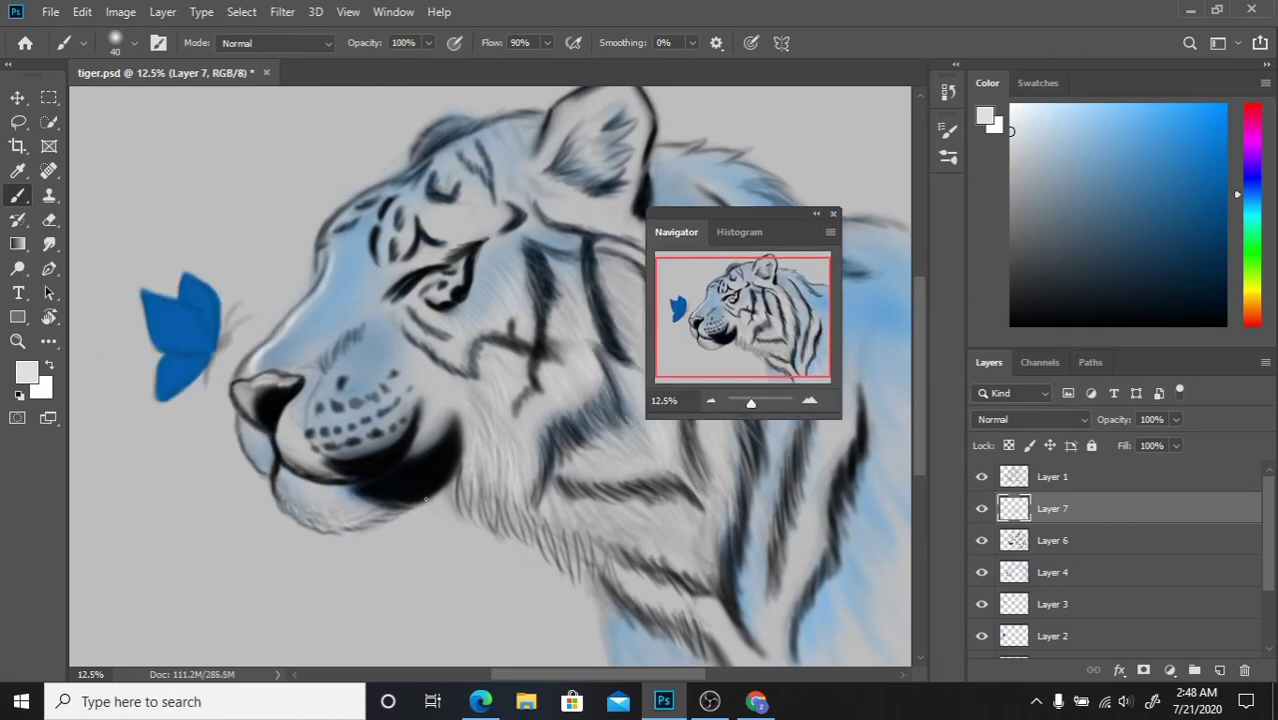
drag(730, 214, 224, 303)
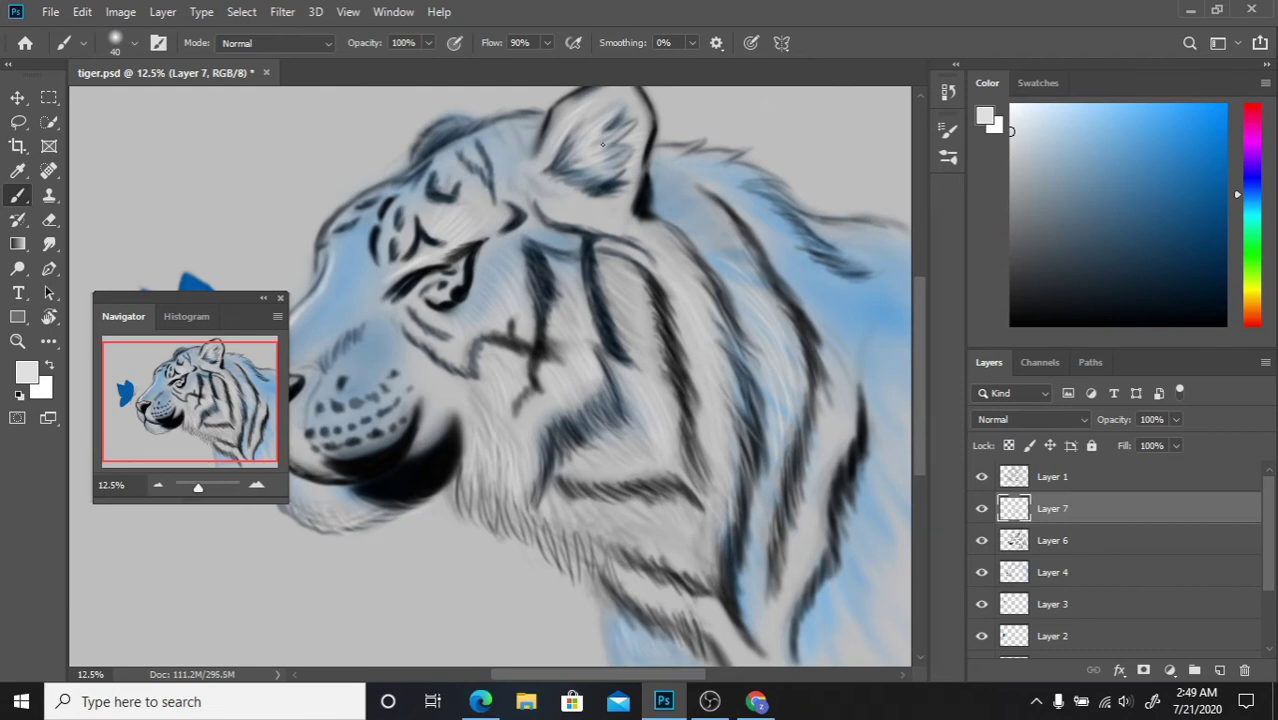
mouse_move(688, 171)
mouse_down()
mouse_move(780, 222)
mouse_move(852, 336)
mouse_move(835, 321)
mouse_up()
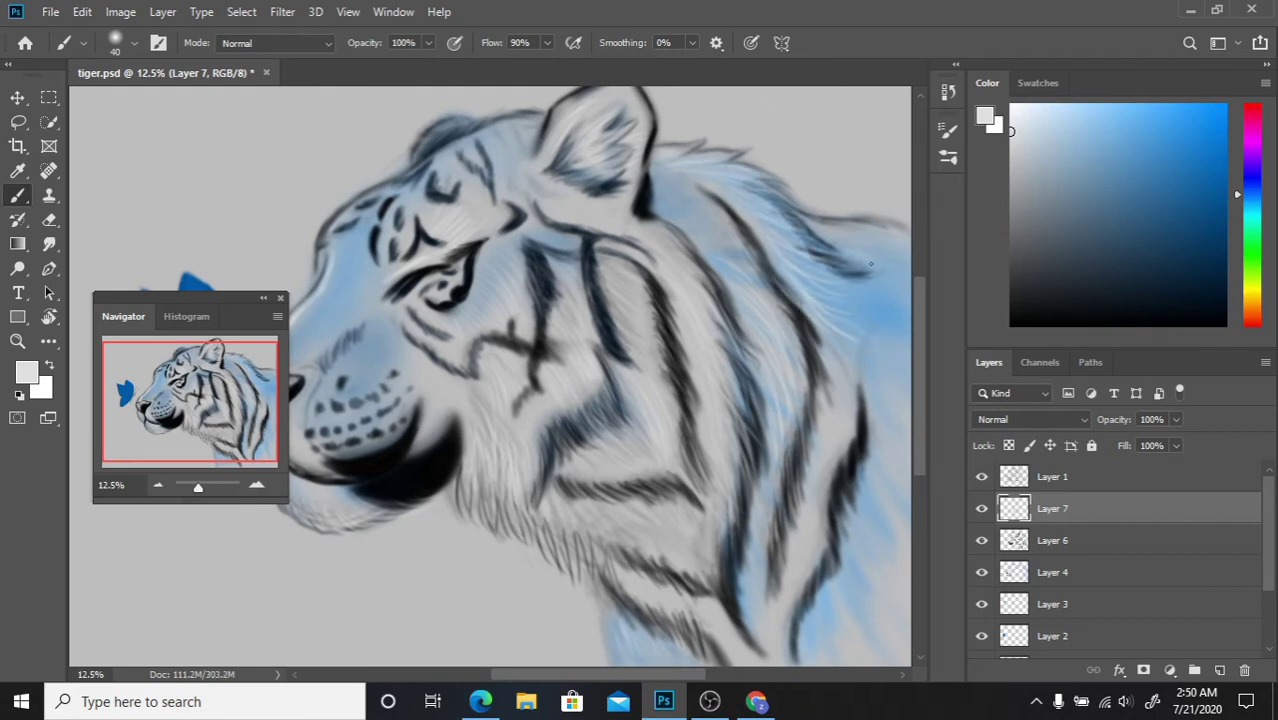
drag(741, 237, 778, 295)
Step: Add light fur strokes over the lower mane and chest
drag(756, 548, 735, 636)
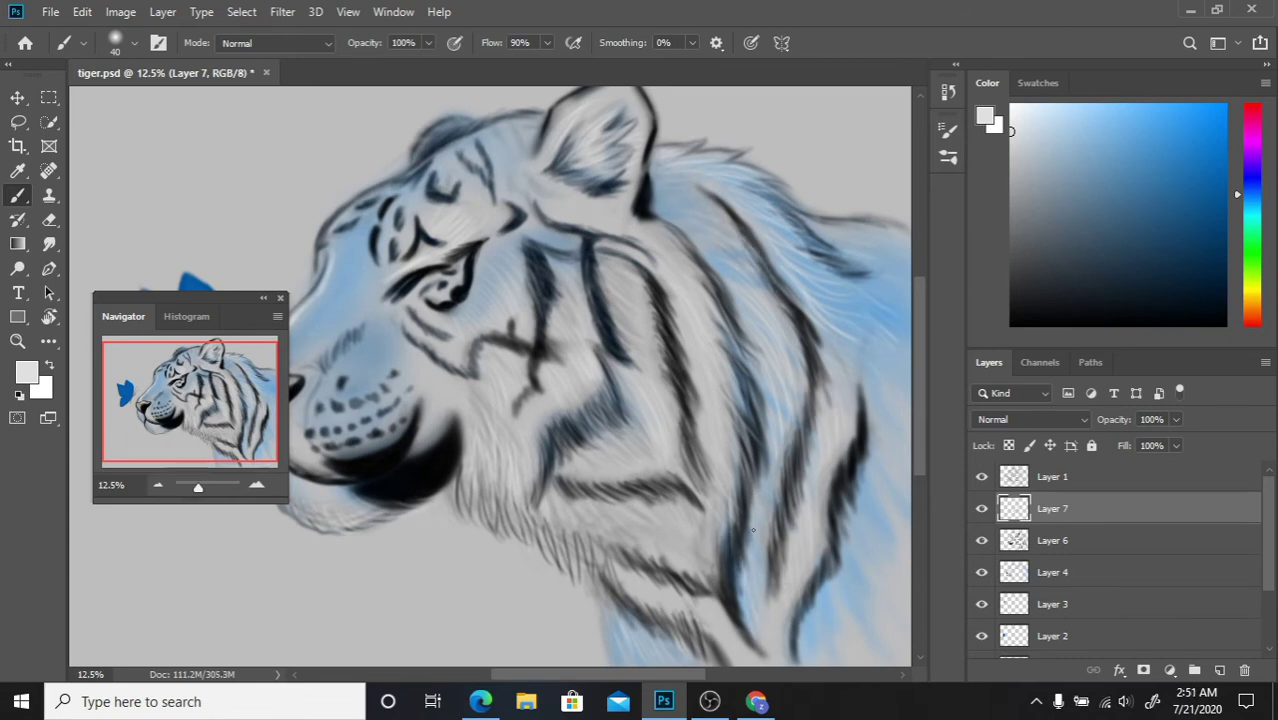
drag(758, 488, 748, 534)
drag(648, 600, 714, 650)
drag(824, 582, 812, 630)
mouse_move(870, 576)
mouse_down()
mouse_move(842, 646)
mouse_move(890, 440)
mouse_up()
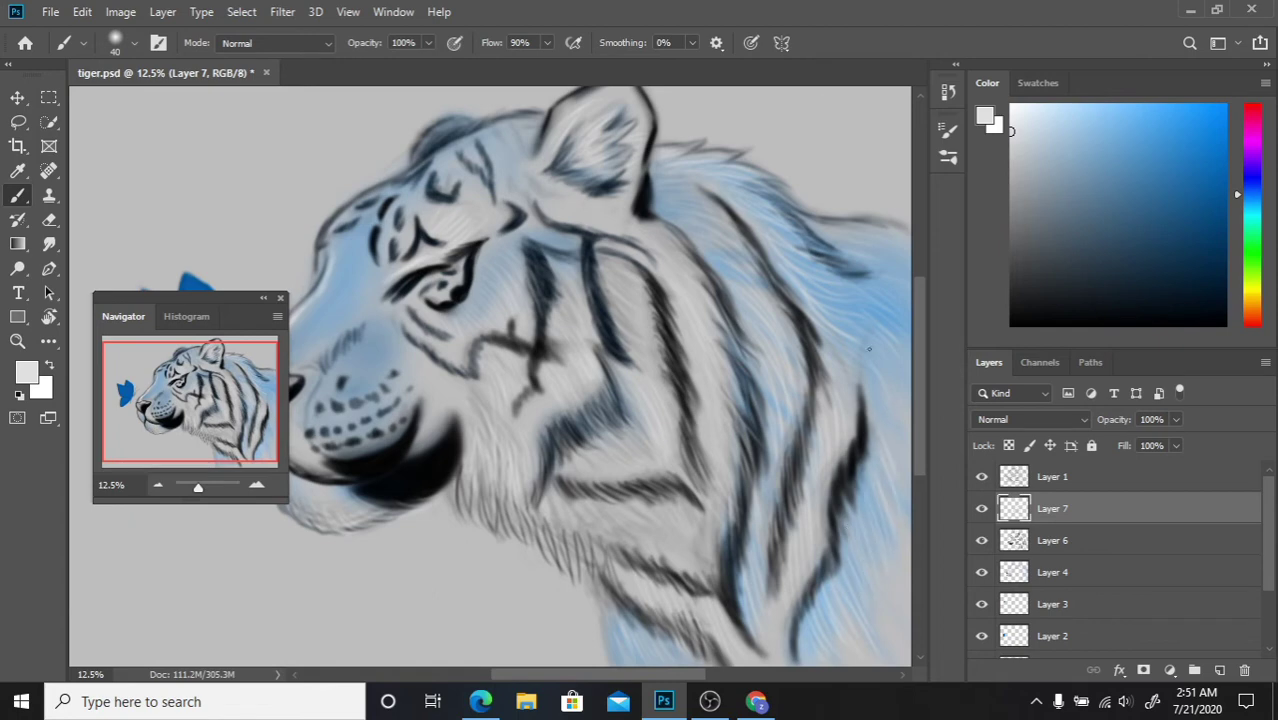
Step: Add small light strokes along the chin shadow
drag(212, 296, 786, 267)
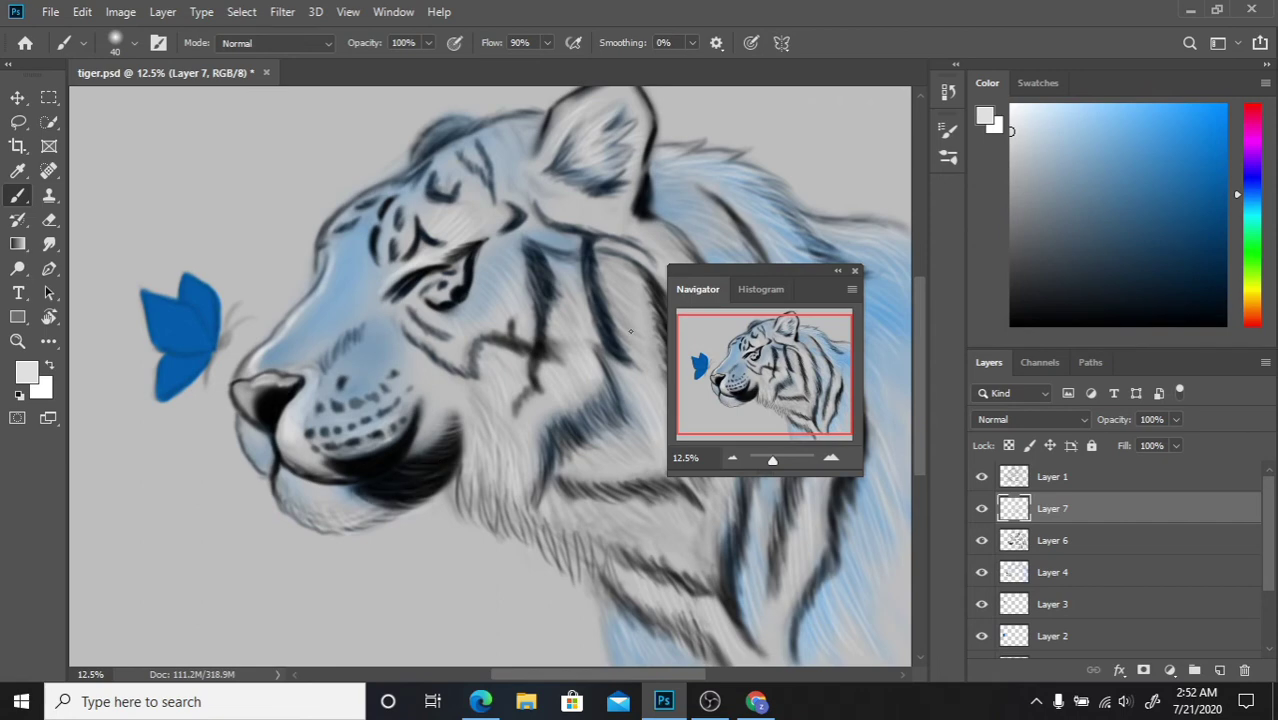
drag(698, 270, 648, 280)
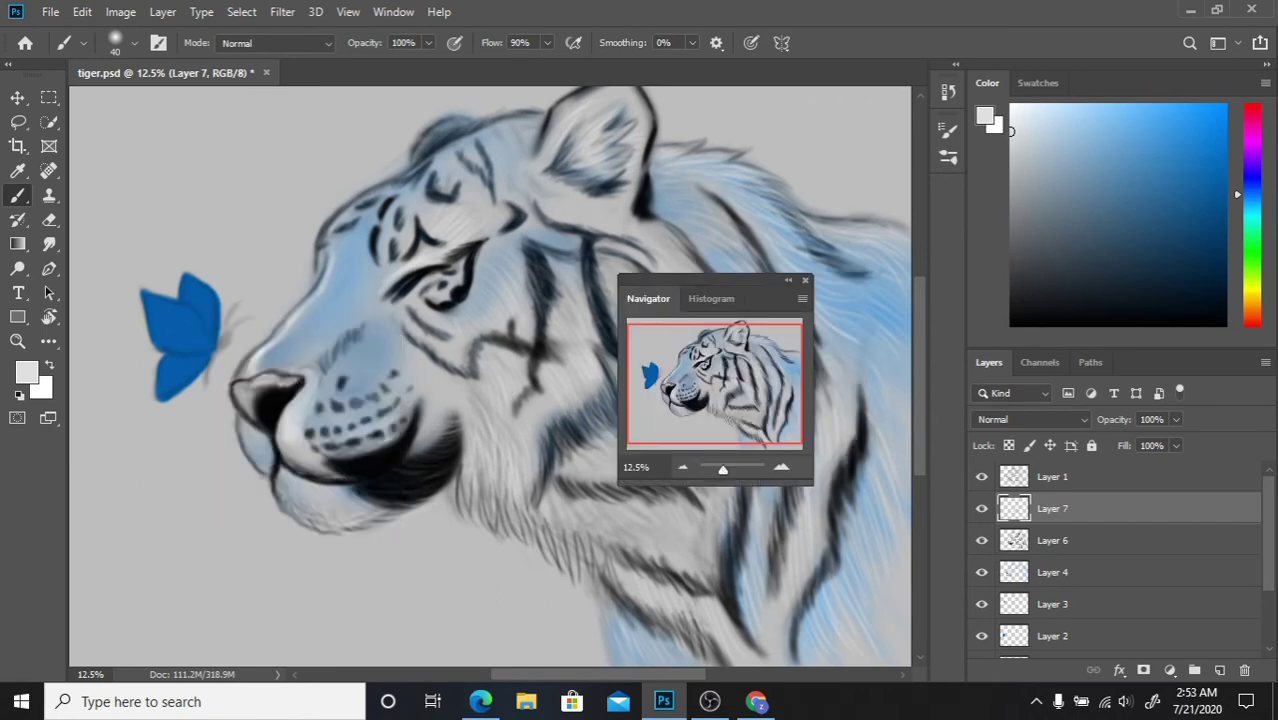
mouse_move(754, 280)
mouse_down()
mouse_move(294, 425)
mouse_move(255, 413)
mouse_move(814, 317)
mouse_up()
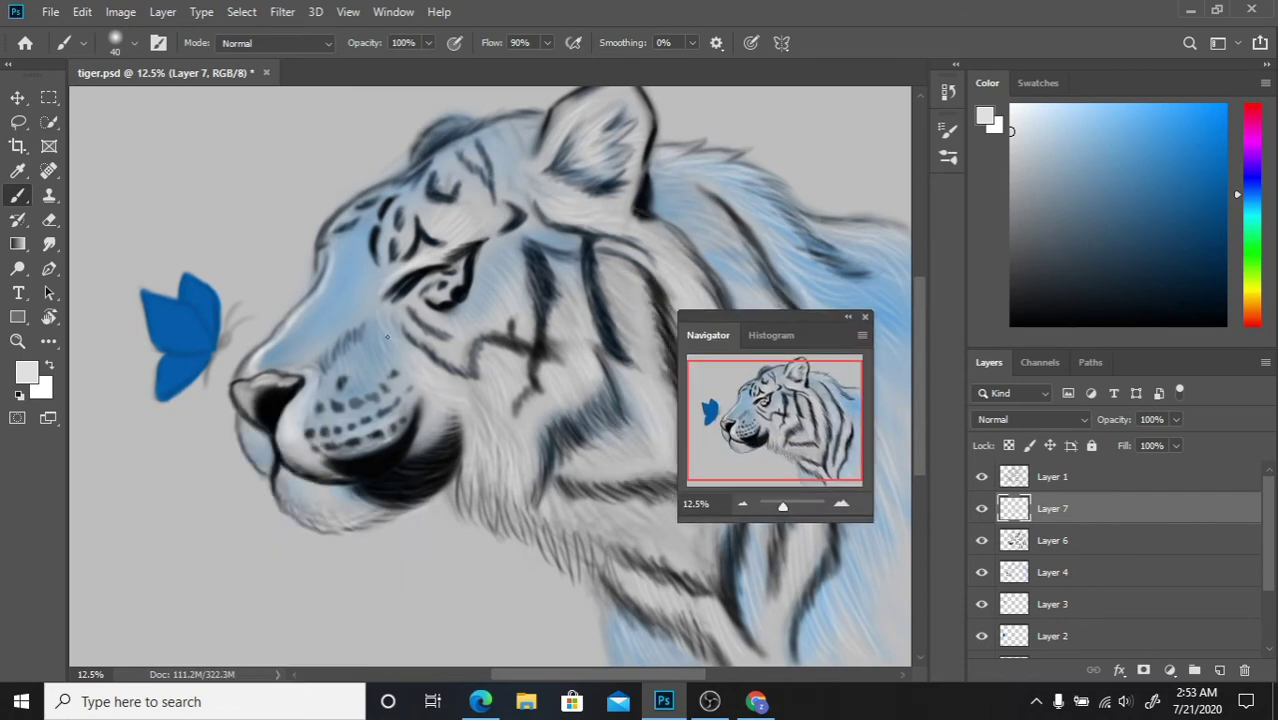
drag(384, 500, 455, 443)
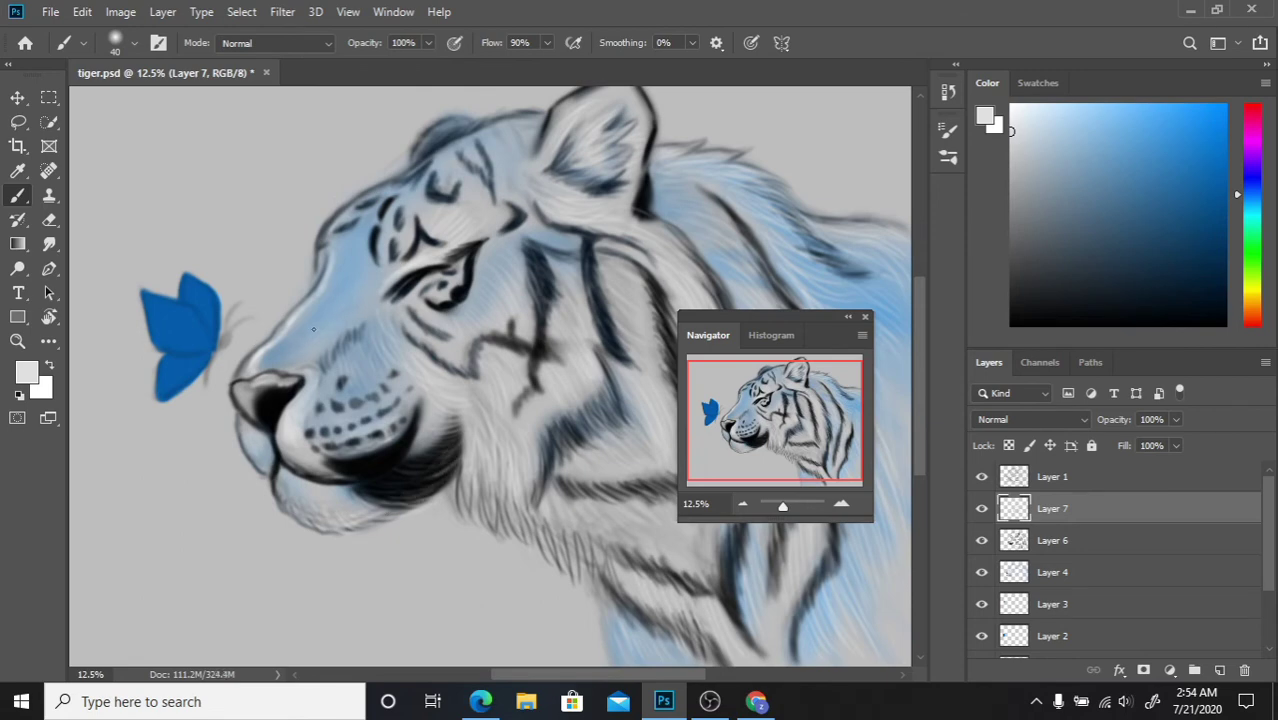
Step: Reset colours to black and deepen the neck stripes down toward the chest
drag(824, 335, 270, 456)
key(d)
drag(596, 254, 652, 402)
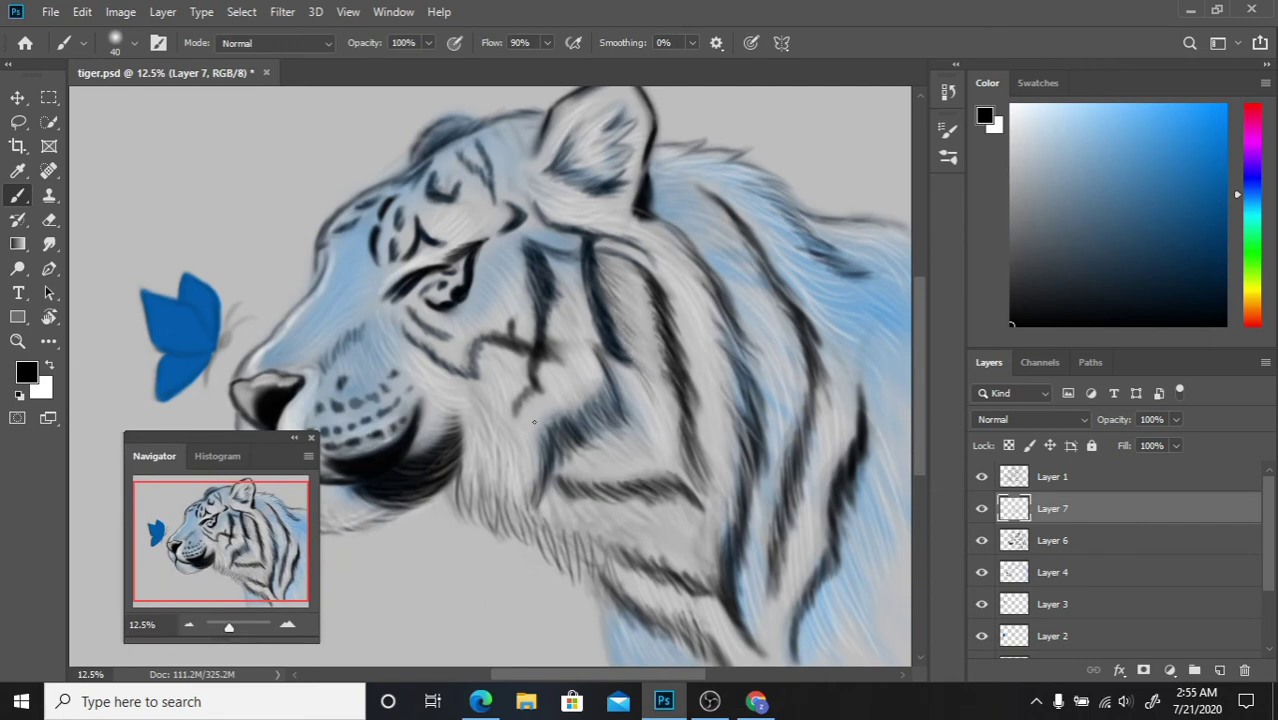
drag(551, 288, 568, 348)
drag(685, 238, 745, 340)
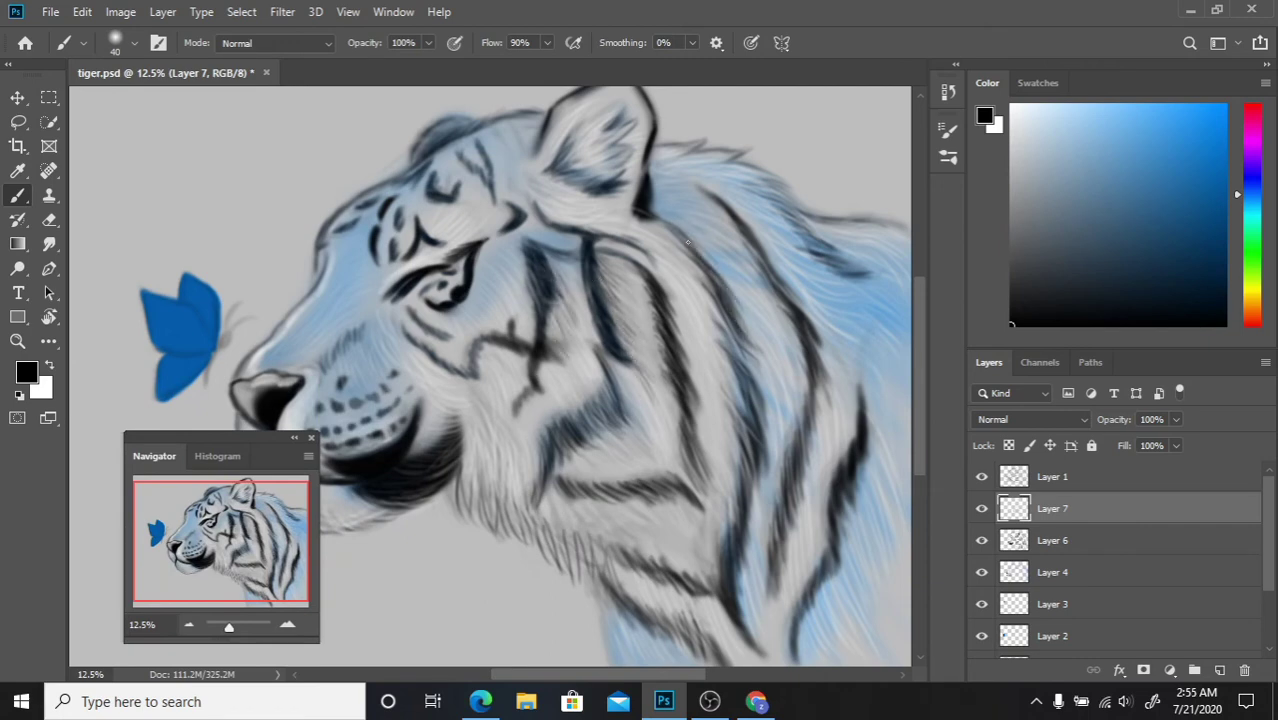
mouse_move(590, 268)
mouse_down()
mouse_move(636, 362)
mouse_move(600, 442)
mouse_move(552, 498)
mouse_up()
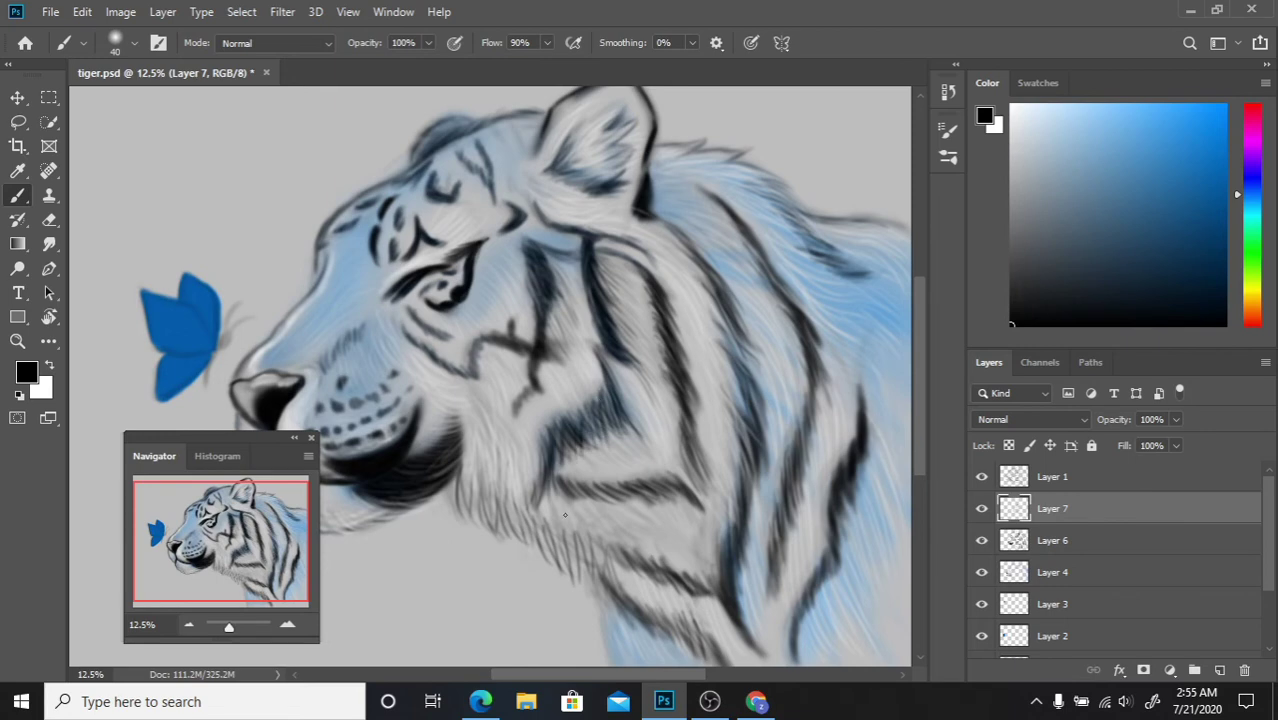
Step: Switch to dark blue and paint fur below the eye and in the mane behind the ear
click(1224, 236)
drag(386, 318, 404, 344)
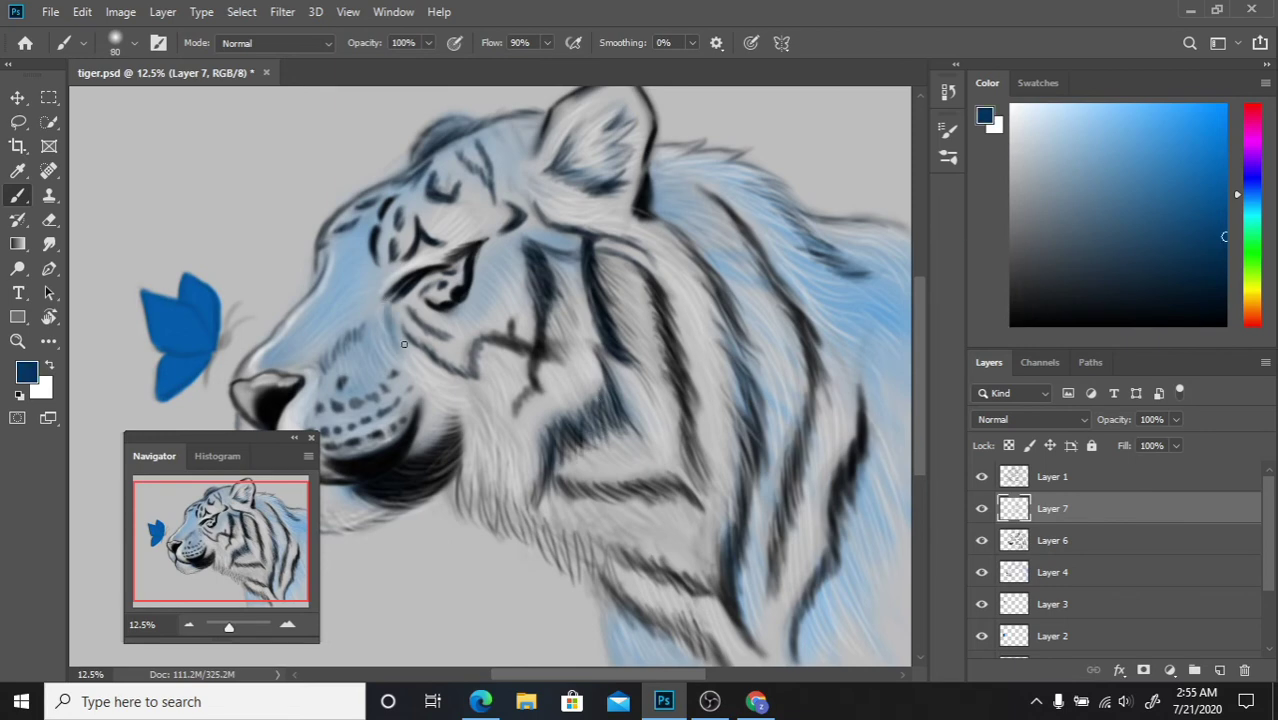
drag(260, 438, 191, 451)
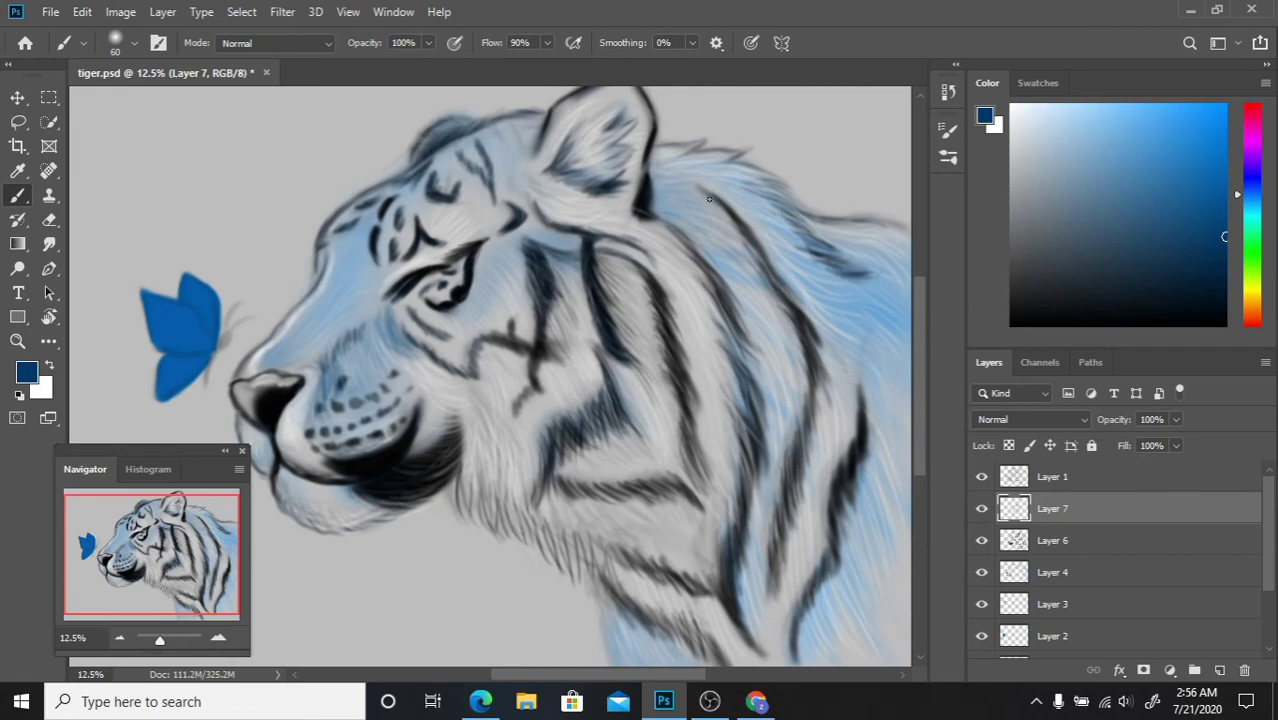
drag(695, 150, 662, 196)
drag(738, 172, 664, 214)
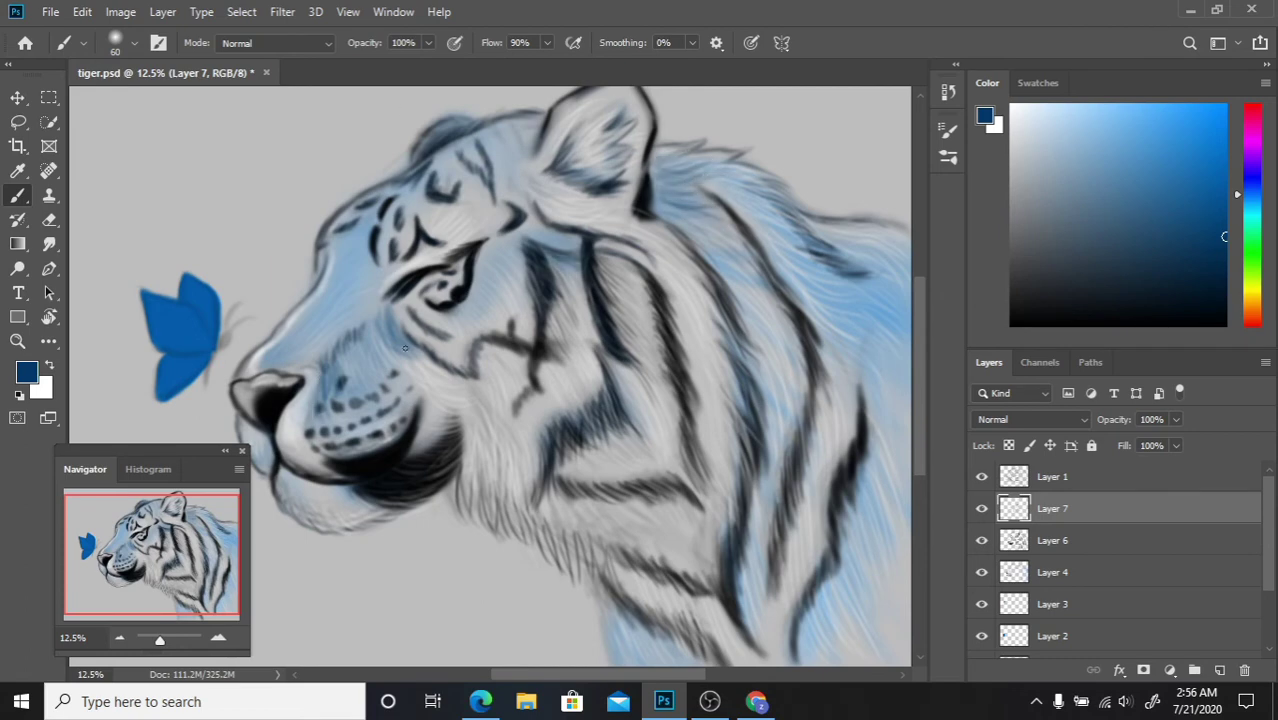
Step: Paint dark-blue fur on the lower neck, chest stripe and mane behind the cheek
mouse_move(621, 572)
mouse_down()
mouse_move(712, 640)
mouse_move(650, 655)
mouse_move(675, 660)
mouse_up()
mouse_move(632, 400)
mouse_down()
mouse_move(650, 455)
mouse_move(566, 472)
mouse_up()
mouse_move(830, 243)
mouse_down()
mouse_move(892, 305)
mouse_move(858, 318)
mouse_up()
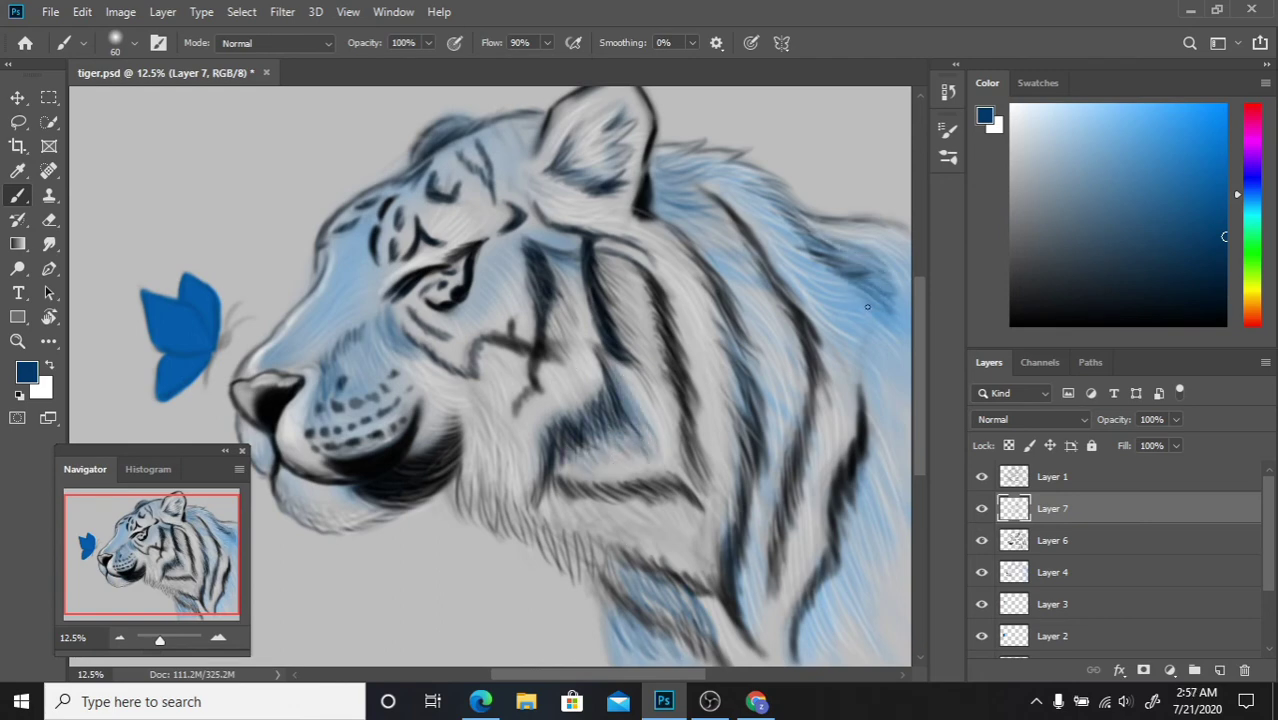
mouse_move(738, 205)
mouse_down()
mouse_move(796, 262)
mouse_move(823, 328)
mouse_move(722, 192)
mouse_up()
mouse_move(826, 286)
mouse_down()
mouse_move(792, 250)
mouse_move(880, 372)
mouse_move(814, 455)
mouse_up()
Step: Add dark-blue fur on the brow, forehead, nose bridge, jaw and under the chin
drag(532, 232, 575, 250)
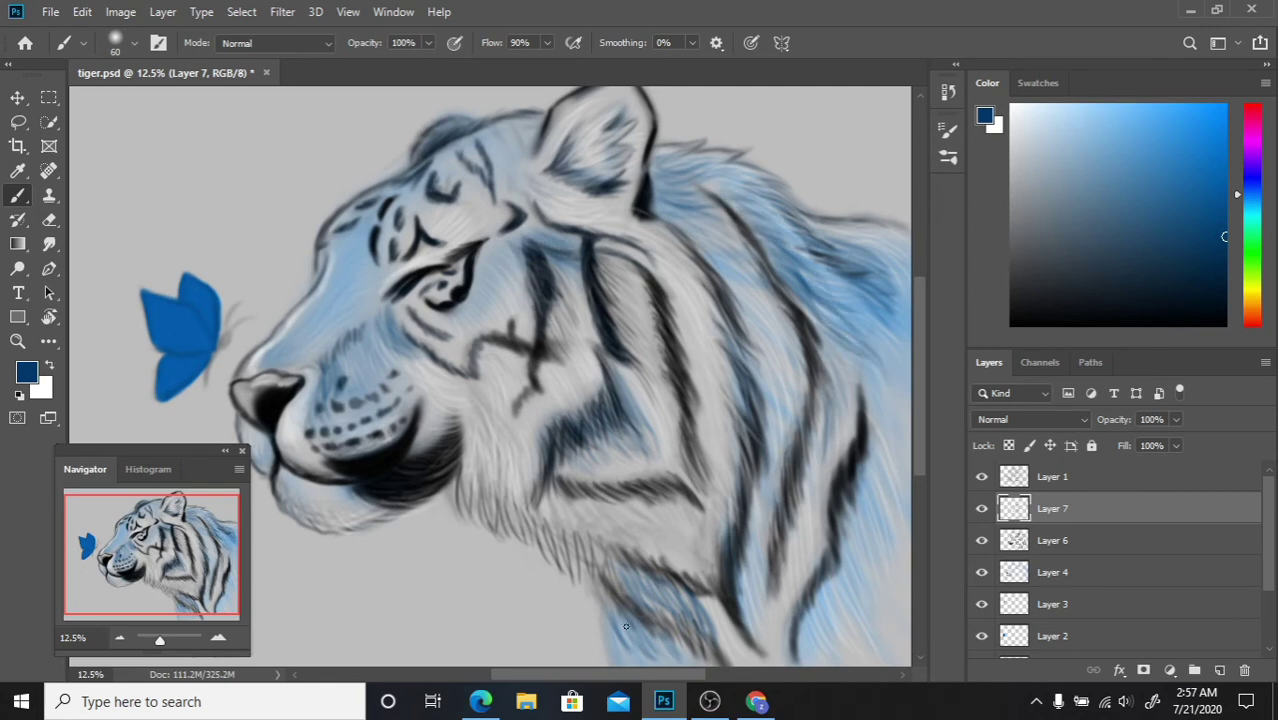
mouse_move(424, 151)
mouse_down()
mouse_move(446, 124)
mouse_move(469, 158)
mouse_move(520, 124)
mouse_up()
drag(790, 190, 712, 162)
drag(740, 166, 660, 142)
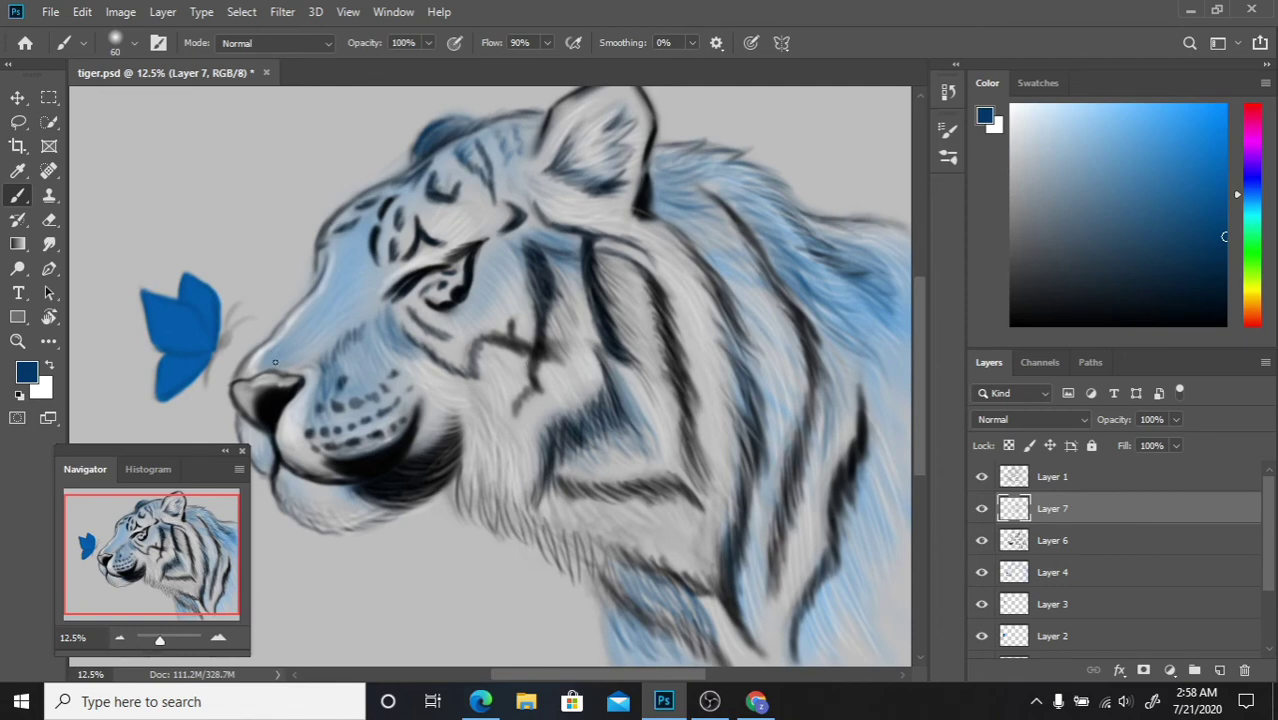
mouse_move(275, 362)
mouse_down()
mouse_move(312, 334)
mouse_move(328, 340)
mouse_up()
mouse_move(281, 476)
mouse_down()
mouse_move(310, 496)
mouse_move(316, 486)
mouse_up()
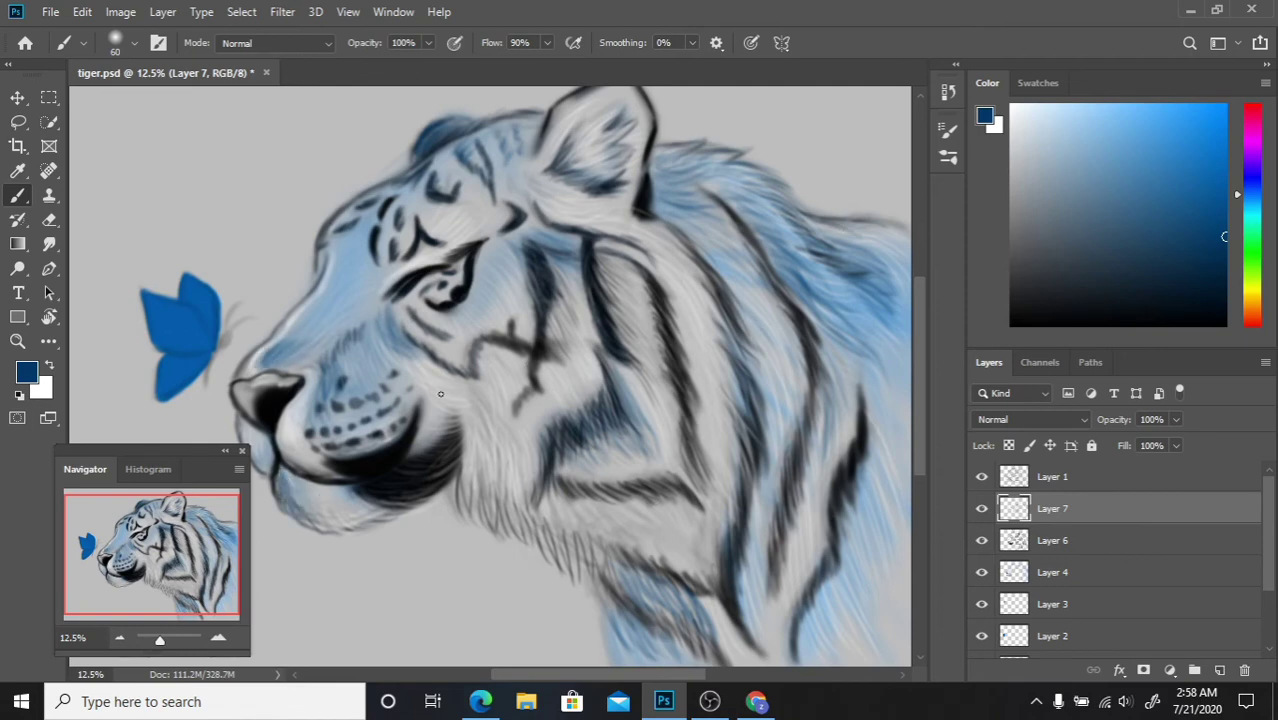
drag(402, 511, 357, 498)
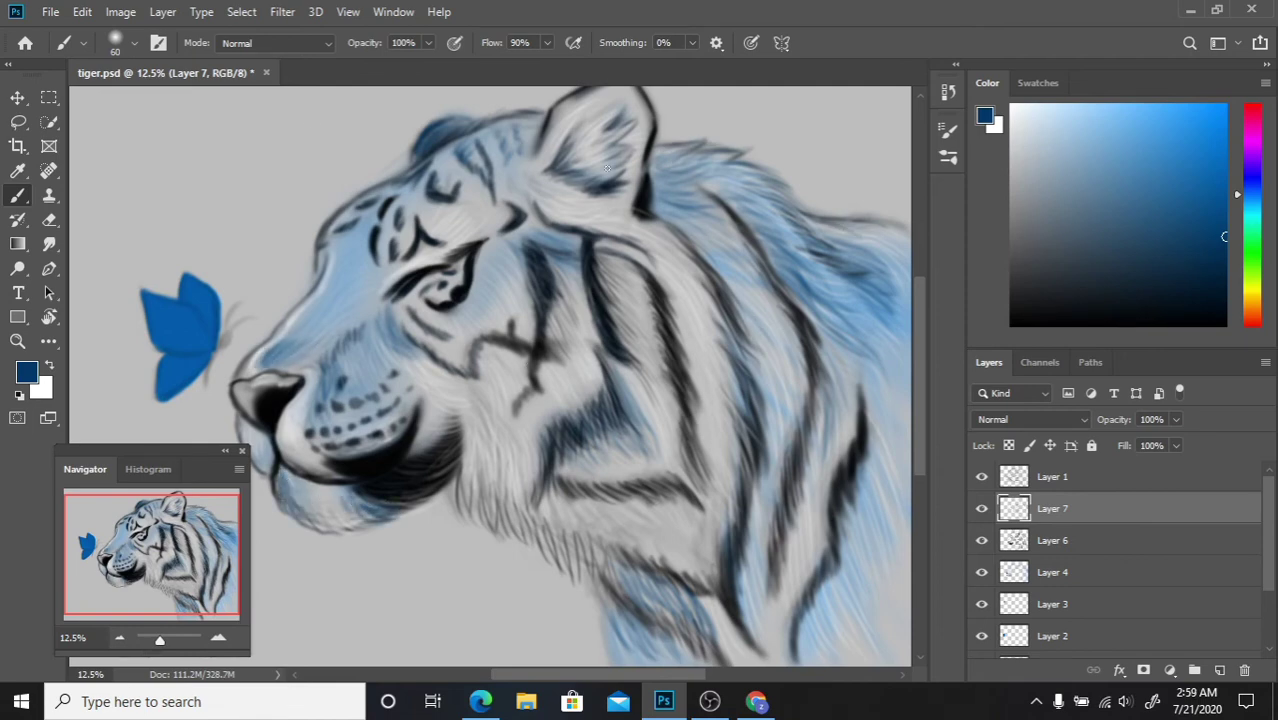
Step: Paint dark-blue fur inside the ear and along the back edge of the neck
mouse_move(606, 170)
mouse_down()
mouse_move(564, 152)
mouse_move(610, 116)
mouse_up()
drag(894, 426, 862, 536)
drag(870, 490, 838, 626)
drag(882, 562, 822, 646)
drag(828, 598, 808, 650)
drag(732, 598, 700, 656)
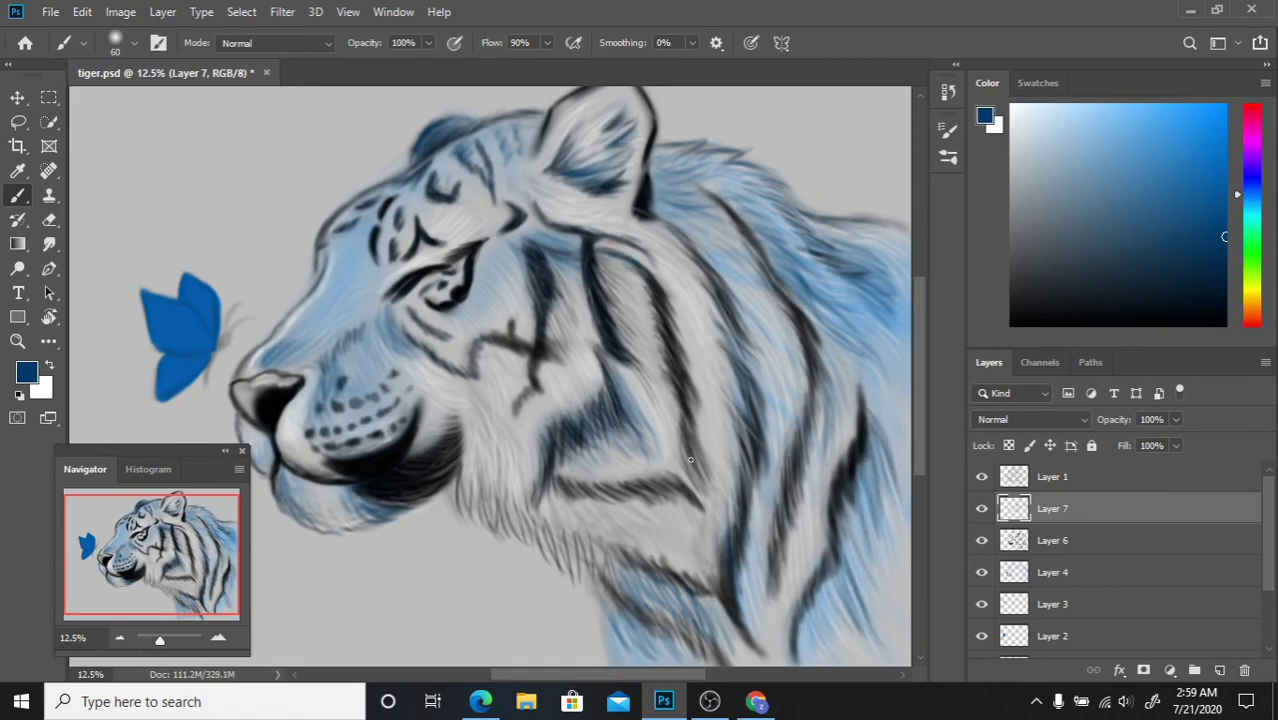
Step: Switch back to black and paint dark stripe strokes on the cheek
key(d)
drag(538, 458, 516, 560)
drag(548, 436, 520, 552)
mouse_move(556, 480)
mouse_down()
mouse_move(580, 420)
mouse_move(626, 392)
mouse_up()
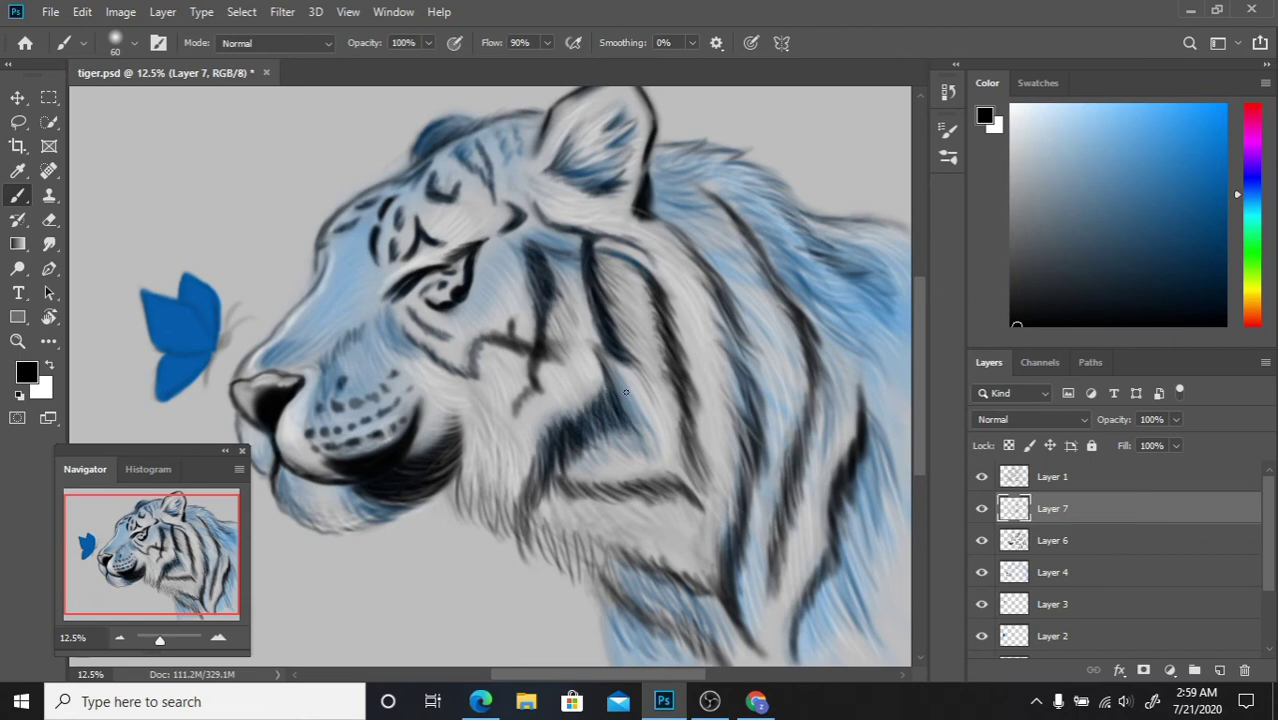
Step: Add more dark stripe and fur strokes across the cheek and lower cheek
drag(600, 326, 546, 416)
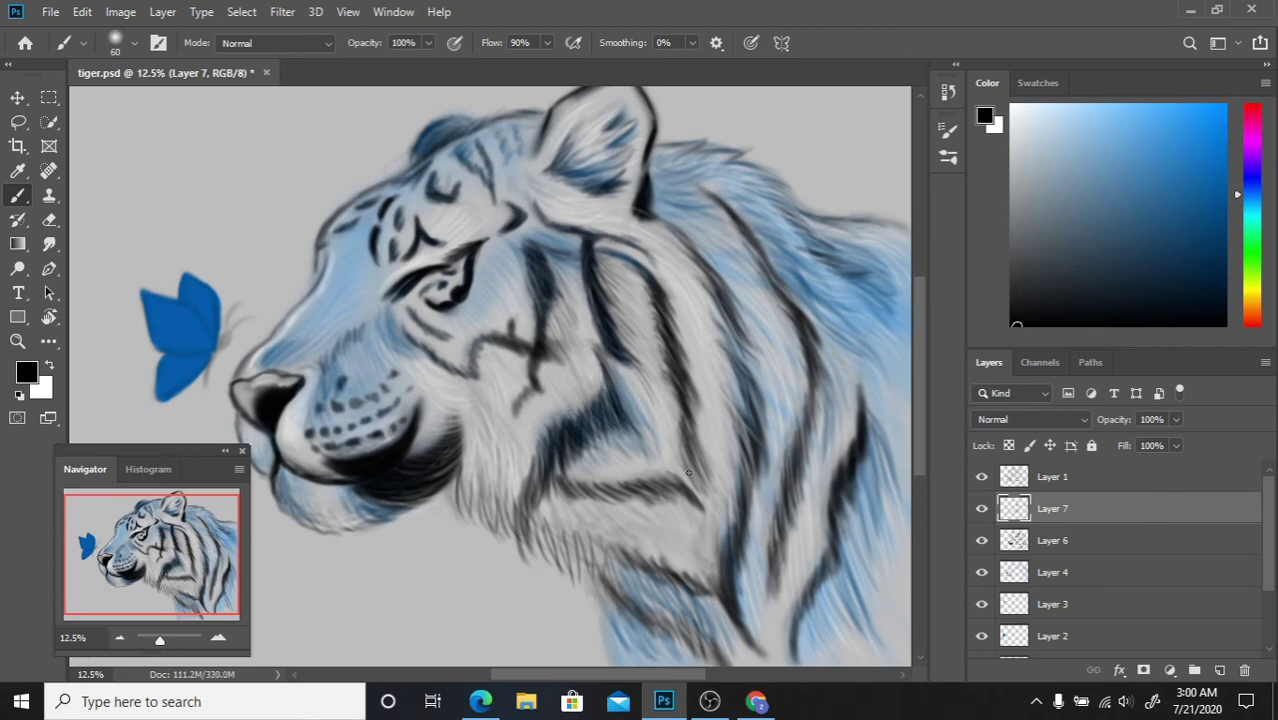
drag(708, 494, 676, 548)
drag(636, 490, 602, 522)
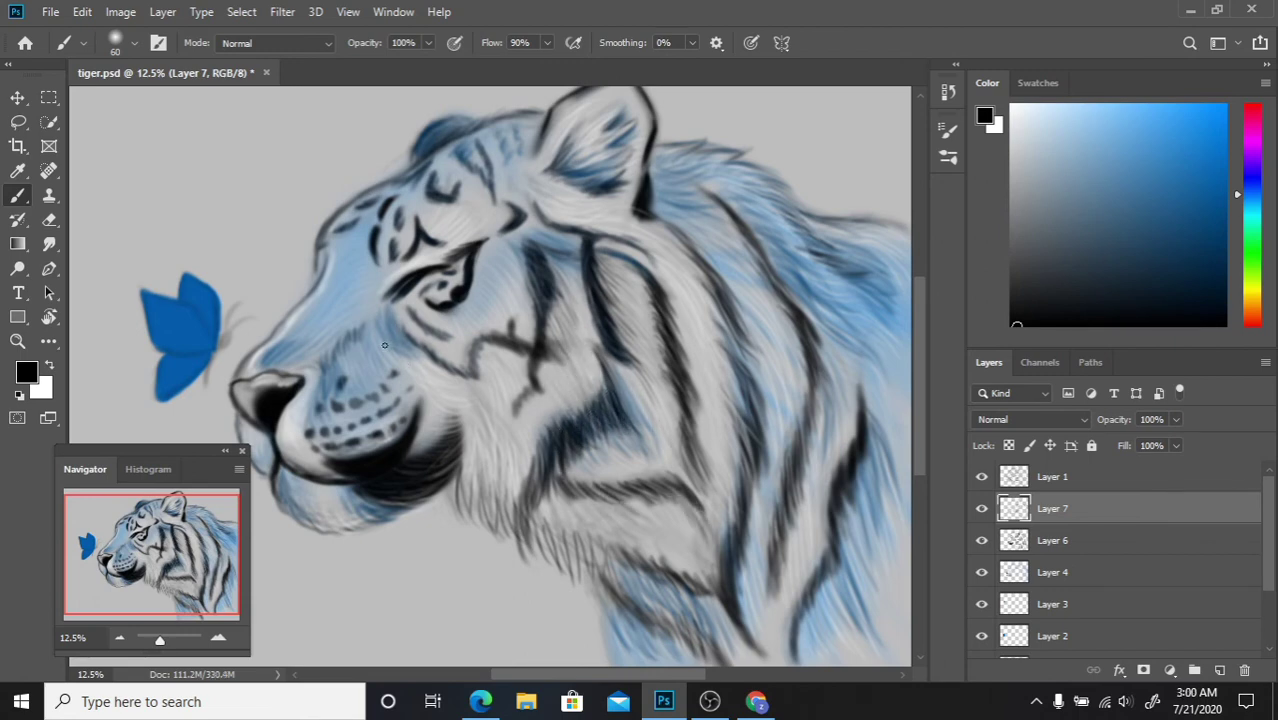
mouse_move(470, 446)
mouse_down()
mouse_move(458, 506)
mouse_move(470, 524)
mouse_up()
drag(574, 518, 548, 562)
drag(636, 536, 588, 582)
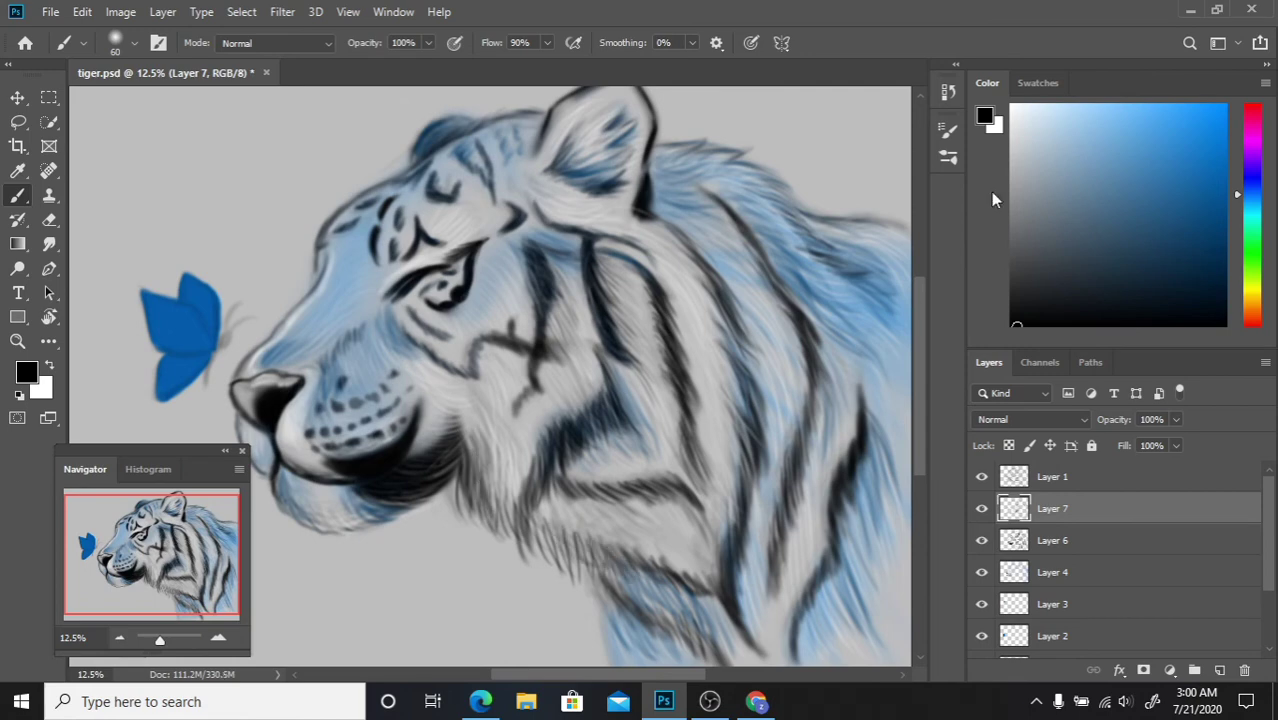
Step: Switch to white and paint light fur strokes on the lower cheek and neck
click(1012, 107)
drag(514, 466, 488, 536)
drag(572, 500, 538, 564)
mouse_move(594, 516)
mouse_down()
mouse_move(562, 570)
mouse_move(550, 556)
mouse_up()
drag(606, 502, 576, 564)
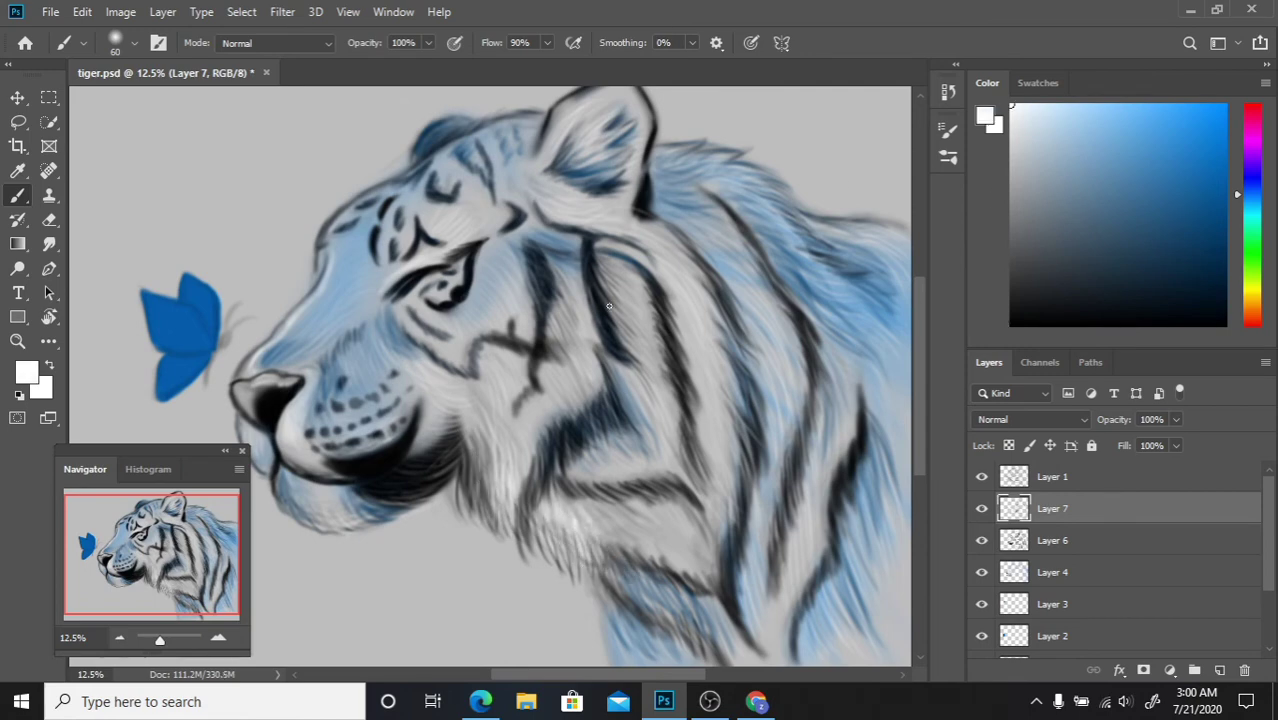
drag(714, 338, 682, 384)
drag(712, 306, 672, 352)
Step: Paint white fur around the ear and brighten the fur around and below the eye
mouse_move(530, 172)
mouse_down()
mouse_move(552, 120)
mouse_move(584, 170)
mouse_up()
scroll(610, 92, up, 1)
drag(606, 114, 566, 138)
drag(596, 206, 548, 224)
drag(438, 300, 384, 322)
drag(444, 278, 380, 316)
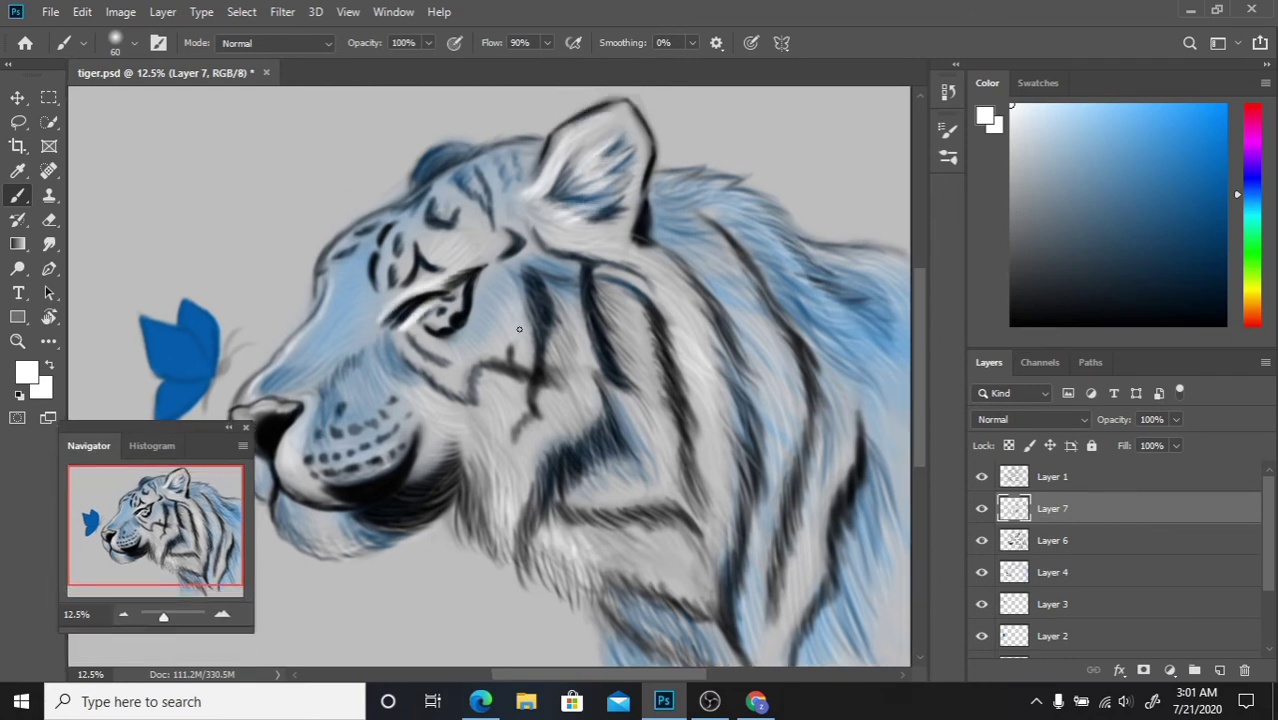
drag(536, 316, 504, 356)
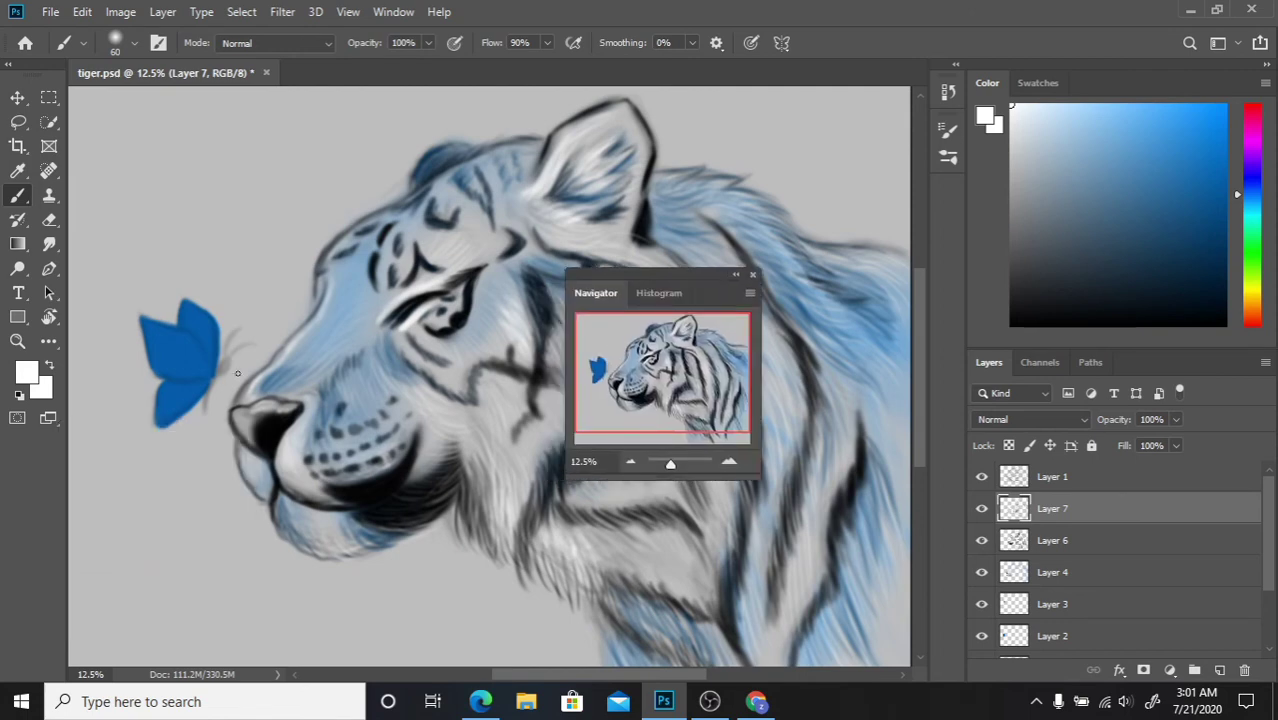
alt+click(240, 427)
alt+click(321, 341)
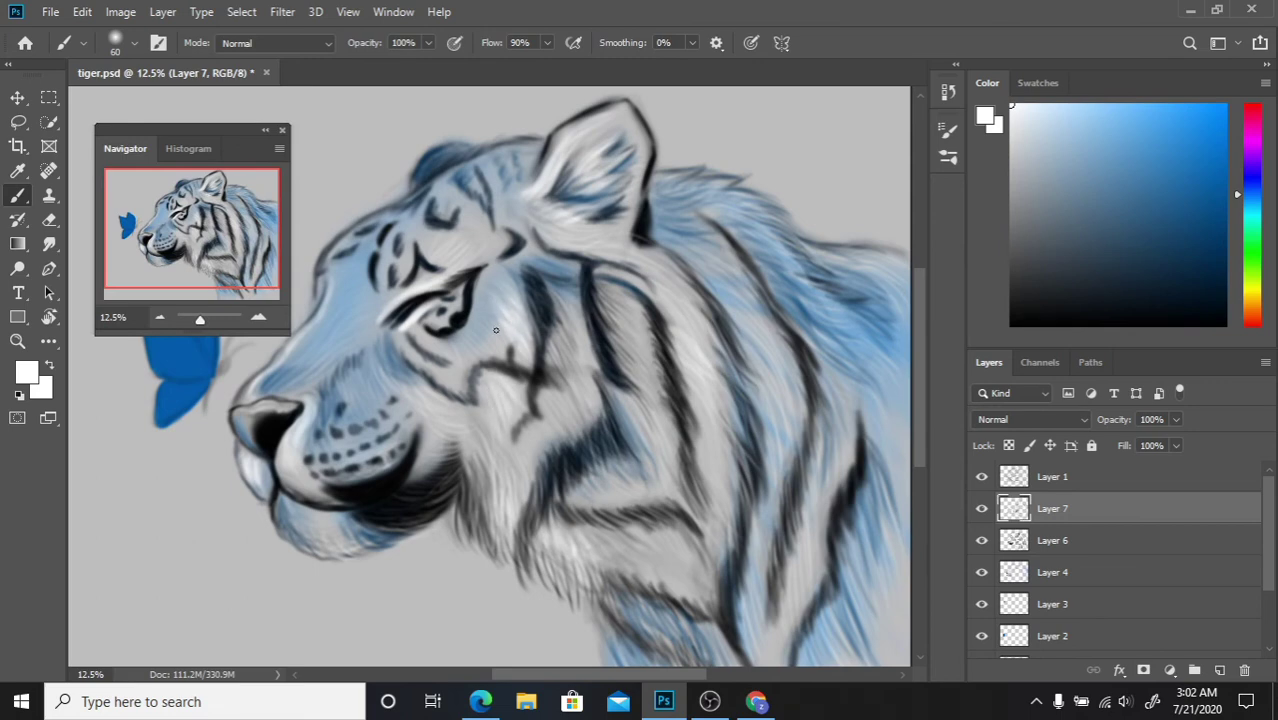
Step: Paint white fur strokes across the dark neck stripes
mouse_move(620, 302)
mouse_down()
mouse_move(672, 339)
mouse_move(628, 495)
mouse_up()
mouse_move(670, 268)
mouse_down()
mouse_move(745, 335)
mouse_move(760, 445)
mouse_up()
drag(708, 392, 752, 542)
drag(670, 260, 720, 300)
drag(720, 498, 740, 595)
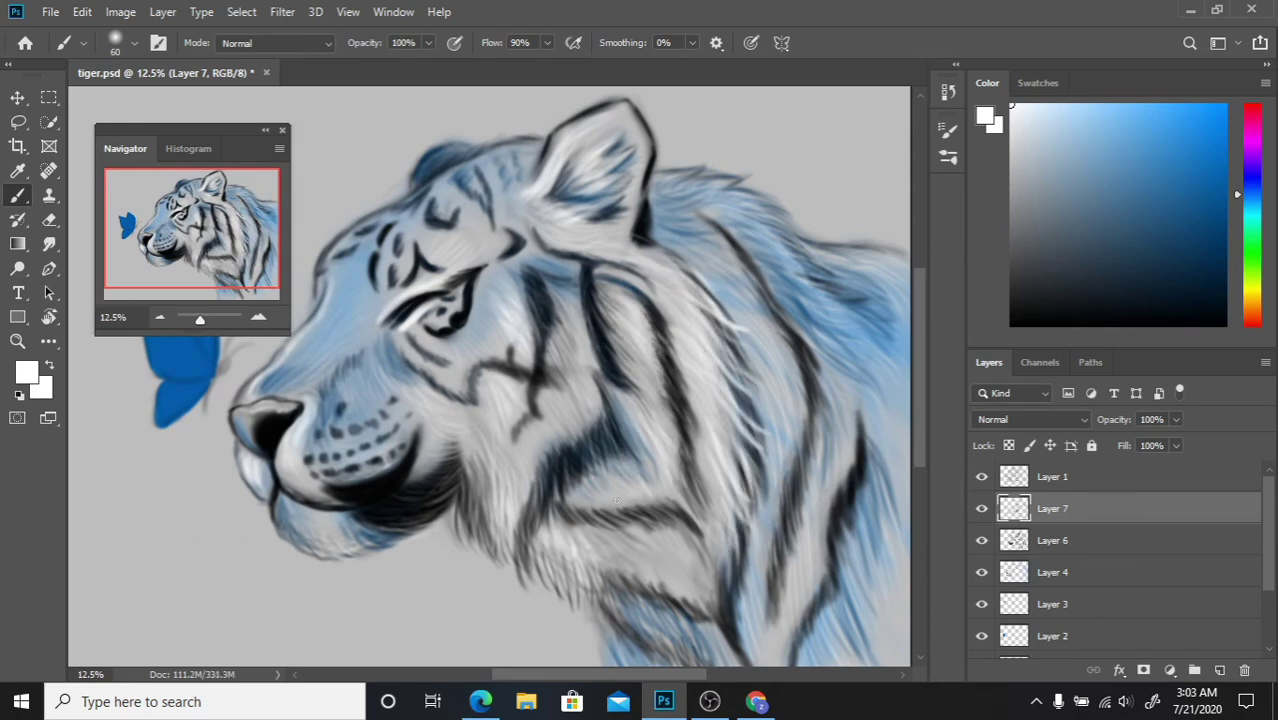
mouse_move(590, 530)
mouse_down()
mouse_move(667, 567)
mouse_move(680, 595)
mouse_move(632, 660)
mouse_up()
Step: Add white fur to the lower neck and the mane stripe behind the ear
drag(660, 178, 740, 200)
mouse_move(690, 200)
mouse_down()
mouse_move(795, 245)
mouse_move(832, 288)
mouse_up()
mouse_move(720, 232)
mouse_down()
mouse_move(698, 240)
mouse_move(790, 332)
mouse_up()
drag(800, 300, 764, 412)
Step: Brighten the brow, forehead above the eye, and lower muzzle with white strokes
mouse_move(410, 282)
mouse_down()
mouse_move(444, 244)
mouse_move(474, 256)
mouse_up()
drag(412, 250, 389, 299)
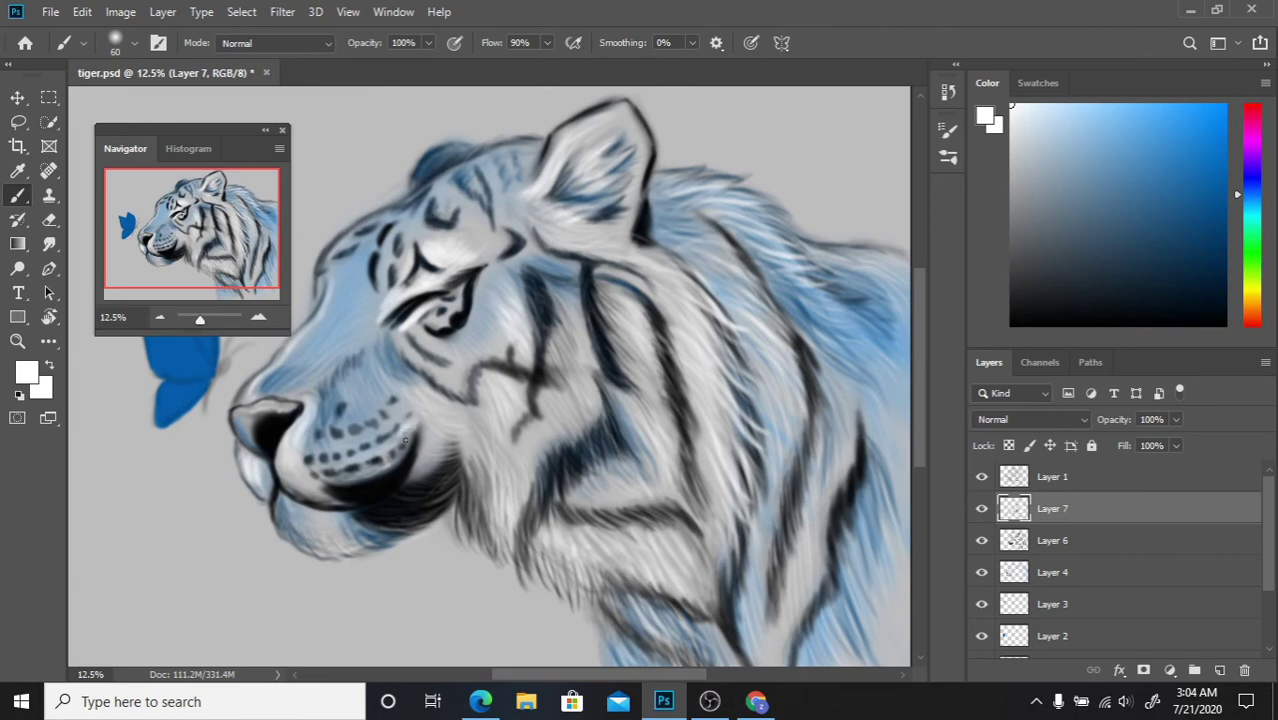
mouse_move(405, 441)
mouse_down()
mouse_move(322, 470)
mouse_move(384, 428)
mouse_move(360, 476)
mouse_move(322, 490)
mouse_up()
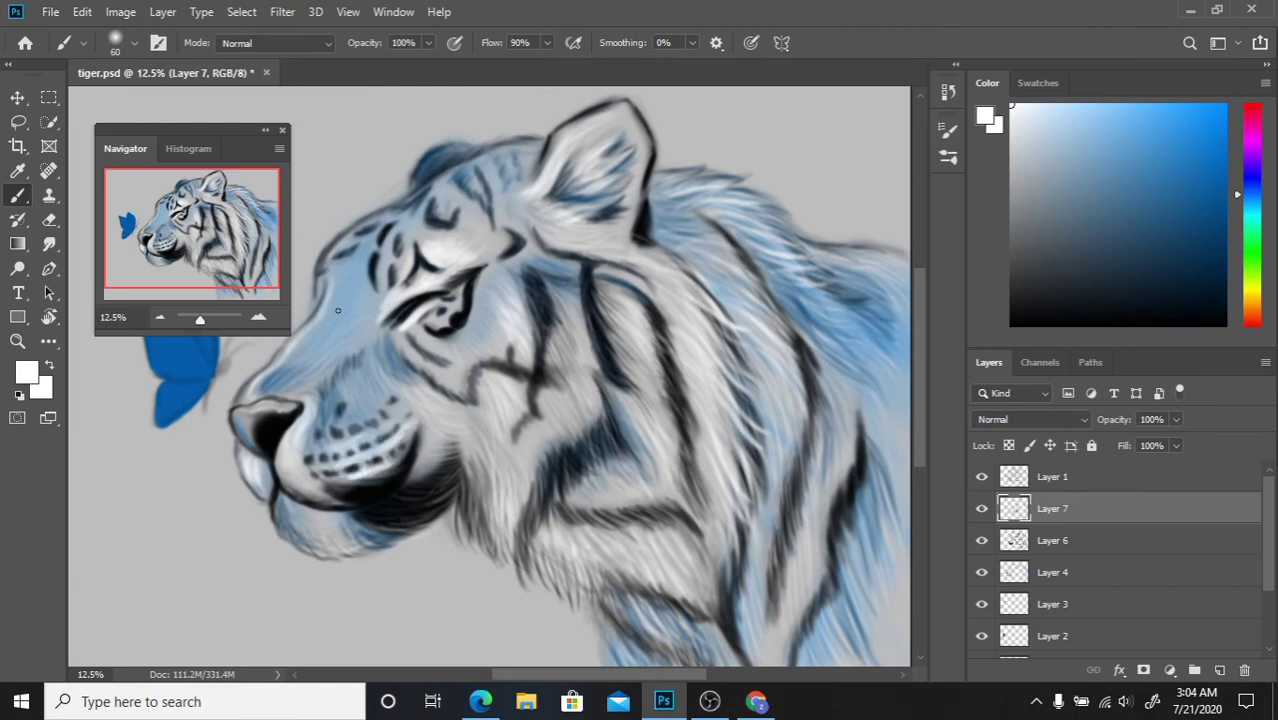
mouse_move(360, 253)
mouse_down()
mouse_move(345, 295)
mouse_move(374, 336)
mouse_up()
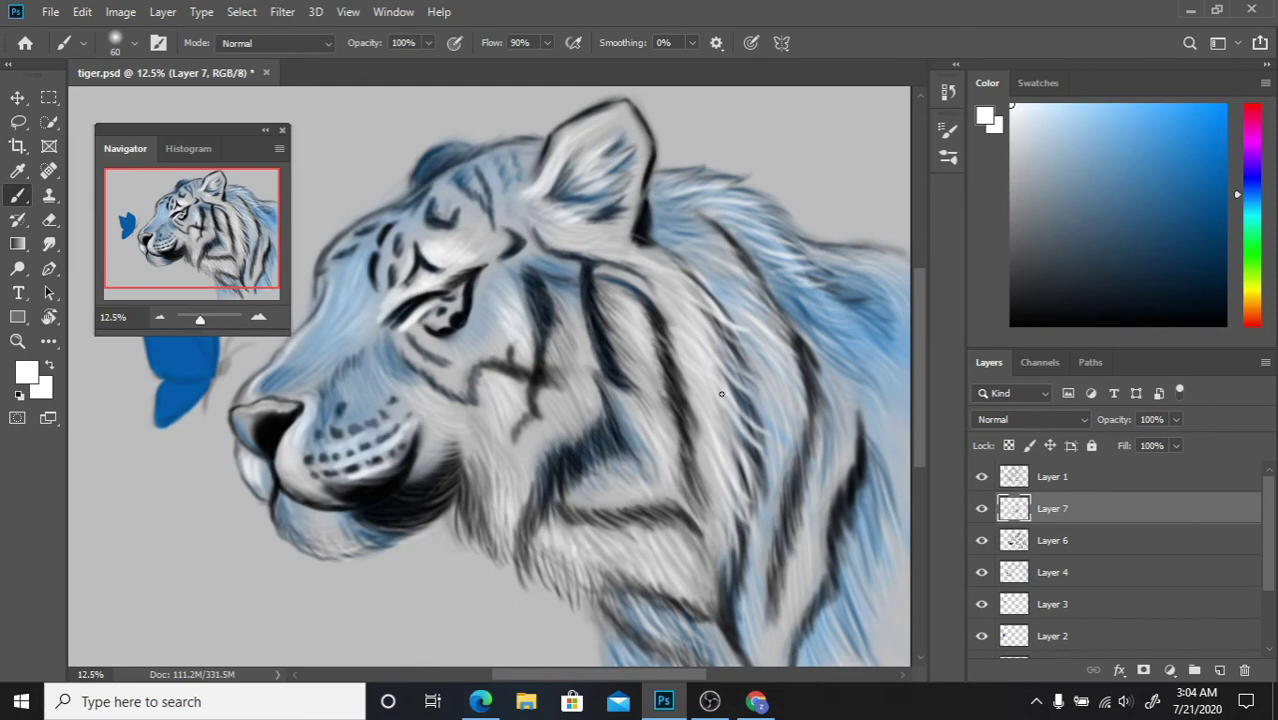
Step: Load dark blue again and add strokes on the neck and mane edge
click(1224, 233)
drag(626, 276, 705, 368)
drag(620, 234, 555, 252)
drag(612, 106, 555, 148)
Step: Streak dark-blue strokes down the right-side mane and neck fur
mouse_move(895, 436)
mouse_down()
mouse_move(884, 371)
mouse_move(895, 500)
mouse_up()
scroll(895, 500, down, 2)
mouse_move(775, 575)
mouse_down()
mouse_move(760, 650)
mouse_move(615, 600)
mouse_up()
drag(750, 615, 796, 497)
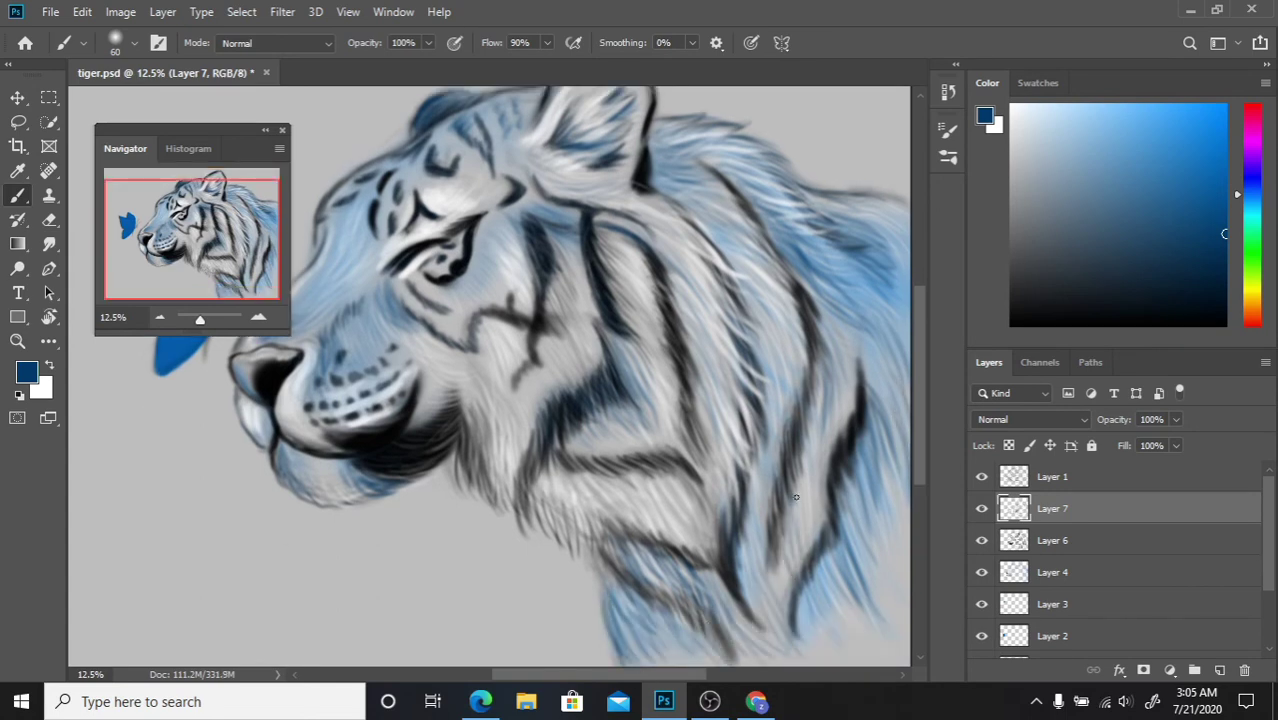
drag(900, 495, 890, 655)
drag(895, 465, 880, 640)
drag(785, 545, 740, 615)
drag(850, 322, 835, 430)
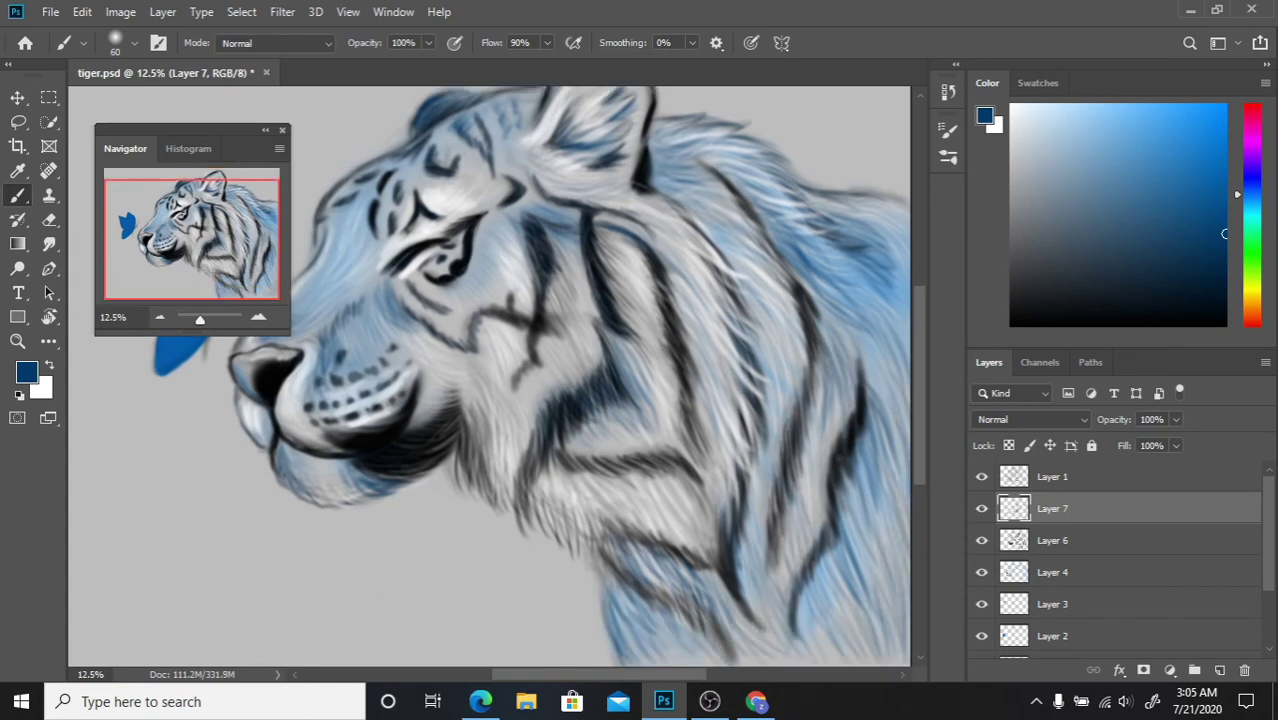
Step: Reset colours to black and paint dark strokes down the mane and neck stripes
click(159, 318)
alt+click(652, 340)
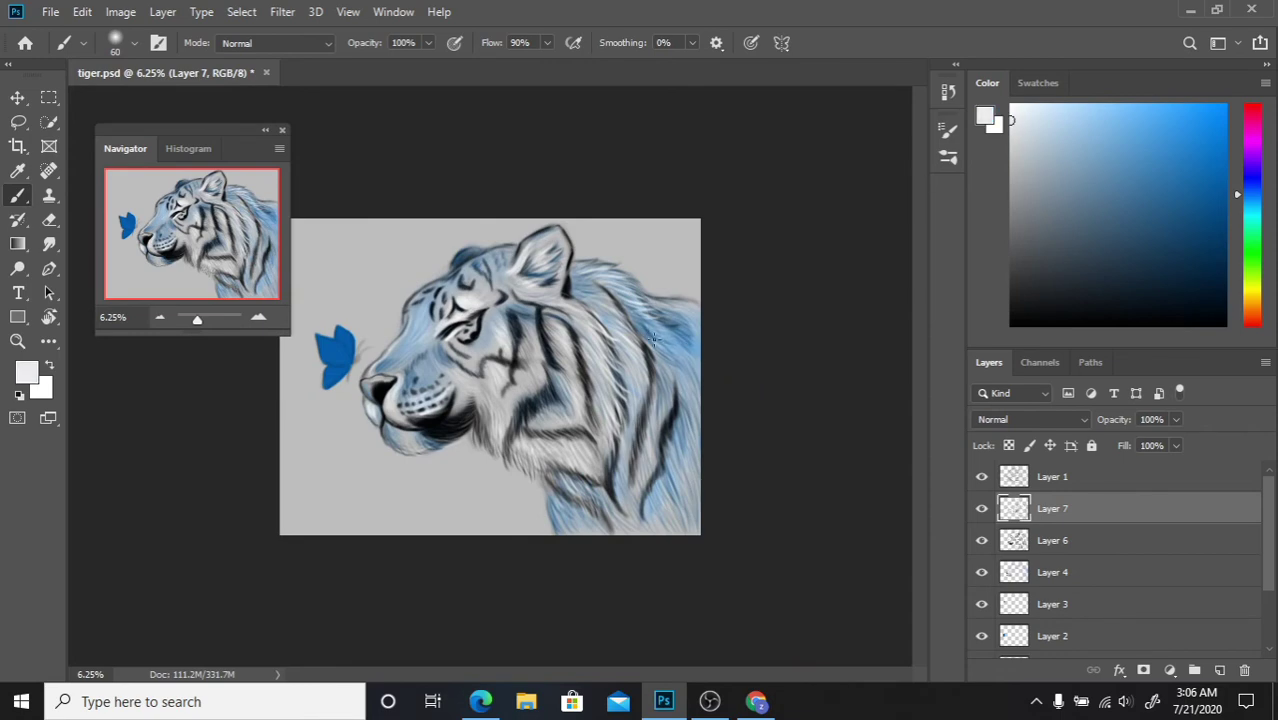
key(ctrl+plus)
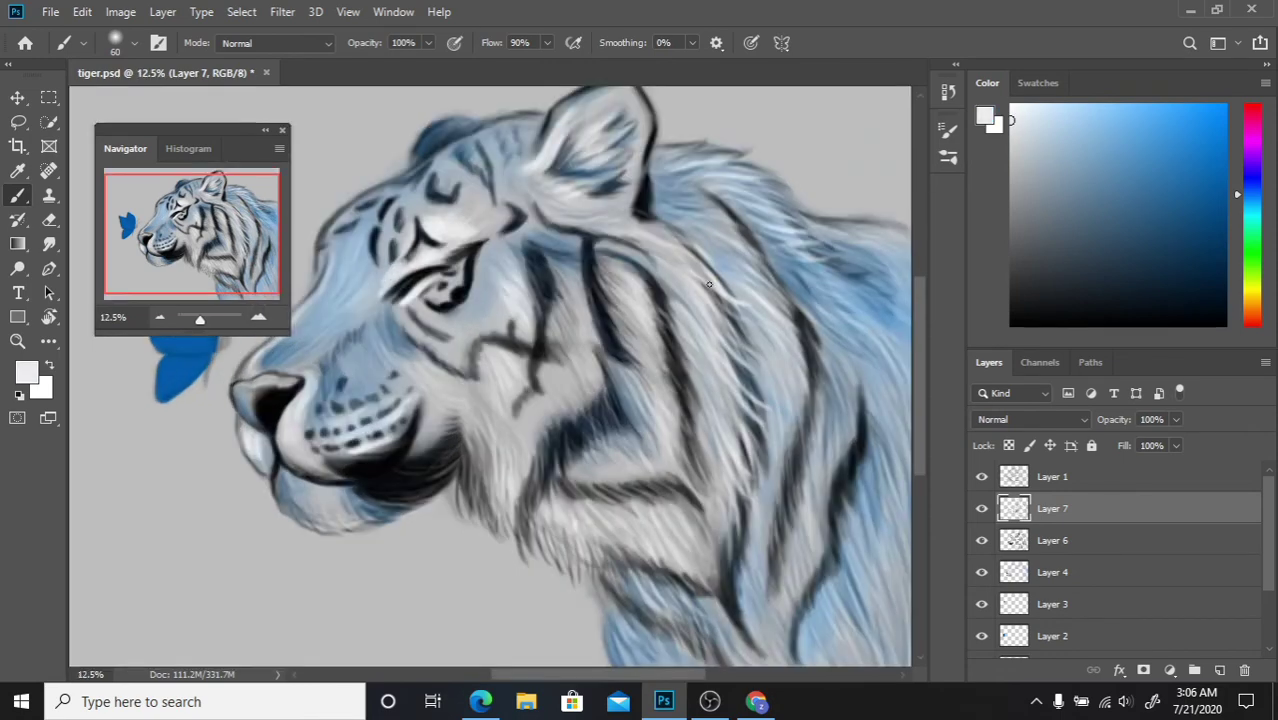
key(d)
mouse_move(702, 192)
mouse_down()
mouse_move(804, 345)
mouse_move(800, 488)
mouse_up()
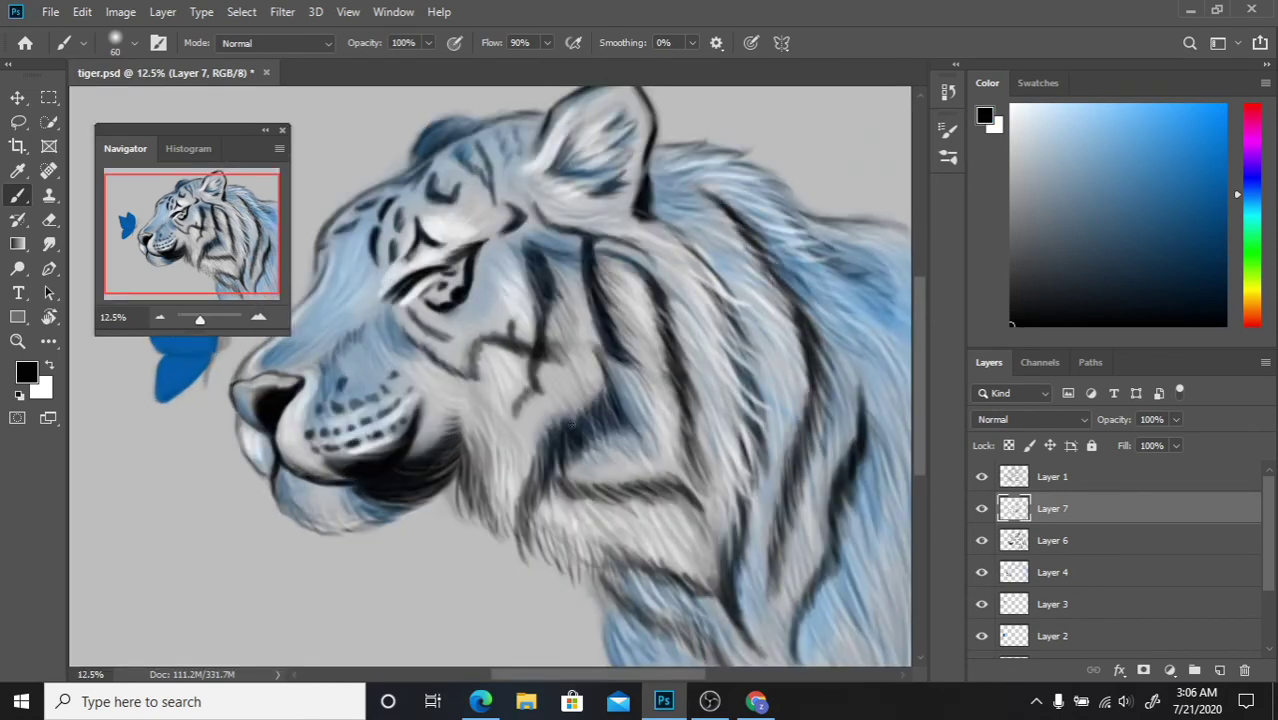
mouse_move(610, 378)
mouse_down()
mouse_move(545, 470)
mouse_move(556, 430)
mouse_move(631, 425)
mouse_up()
mouse_move(605, 352)
mouse_down()
mouse_move(655, 415)
mouse_move(591, 262)
mouse_up()
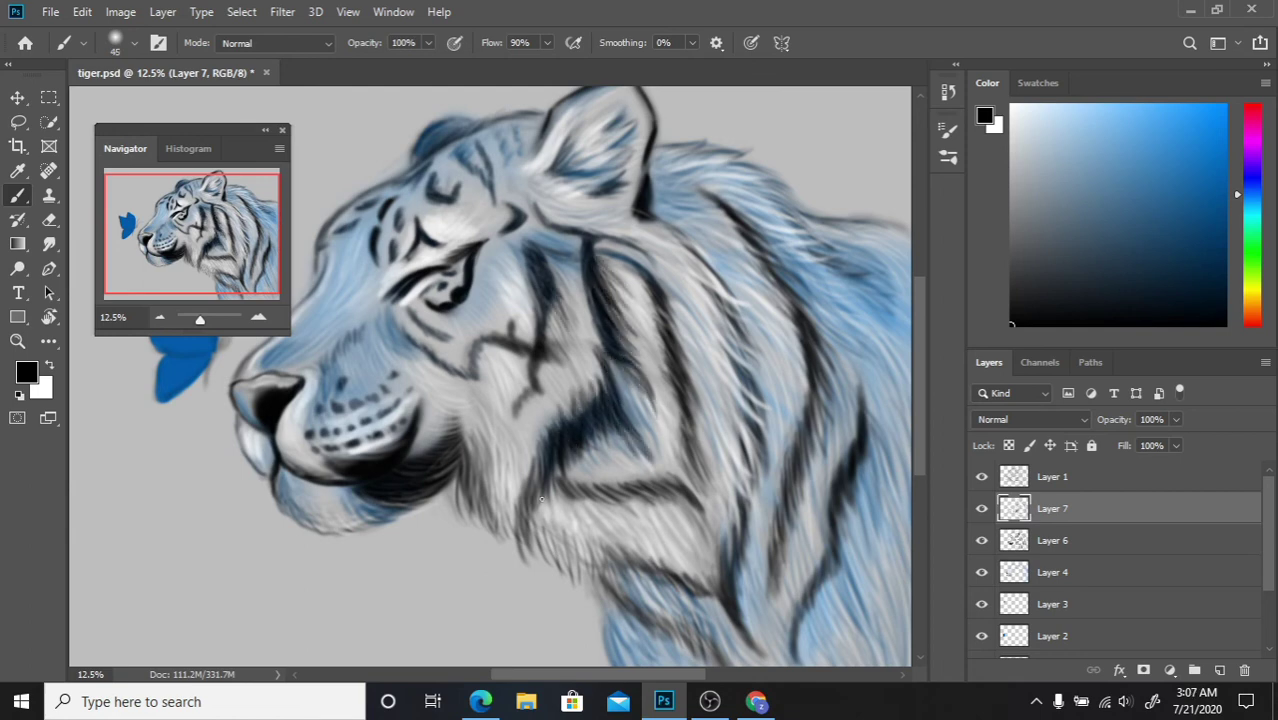
Step: Paint the remaining thin whiskers from the muzzle and hanging below it
drag(425, 440, 515, 472)
drag(430, 498, 468, 572)
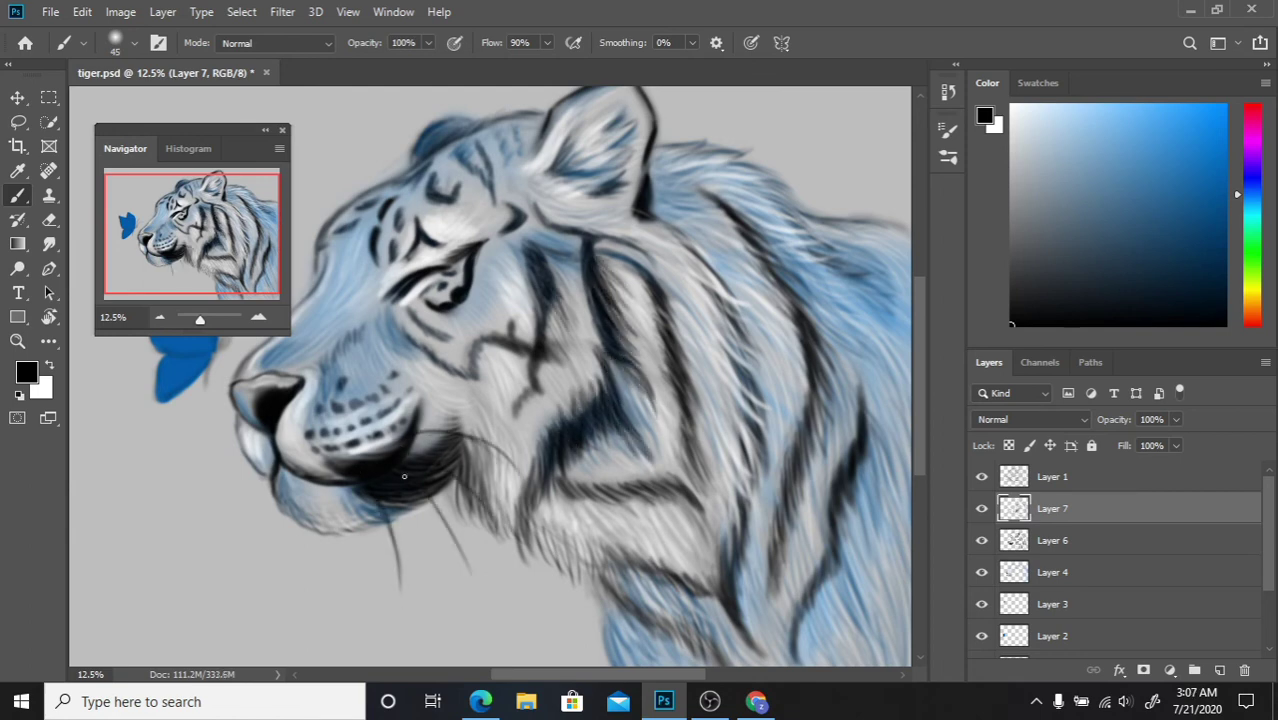
drag(412, 440, 484, 460)
drag(414, 502, 430, 552)
drag(319, 534, 323, 588)
drag(290, 525, 284, 590)
Step: Switch to a blue painting colour and wash blue along the mane and neck fur
key(x)
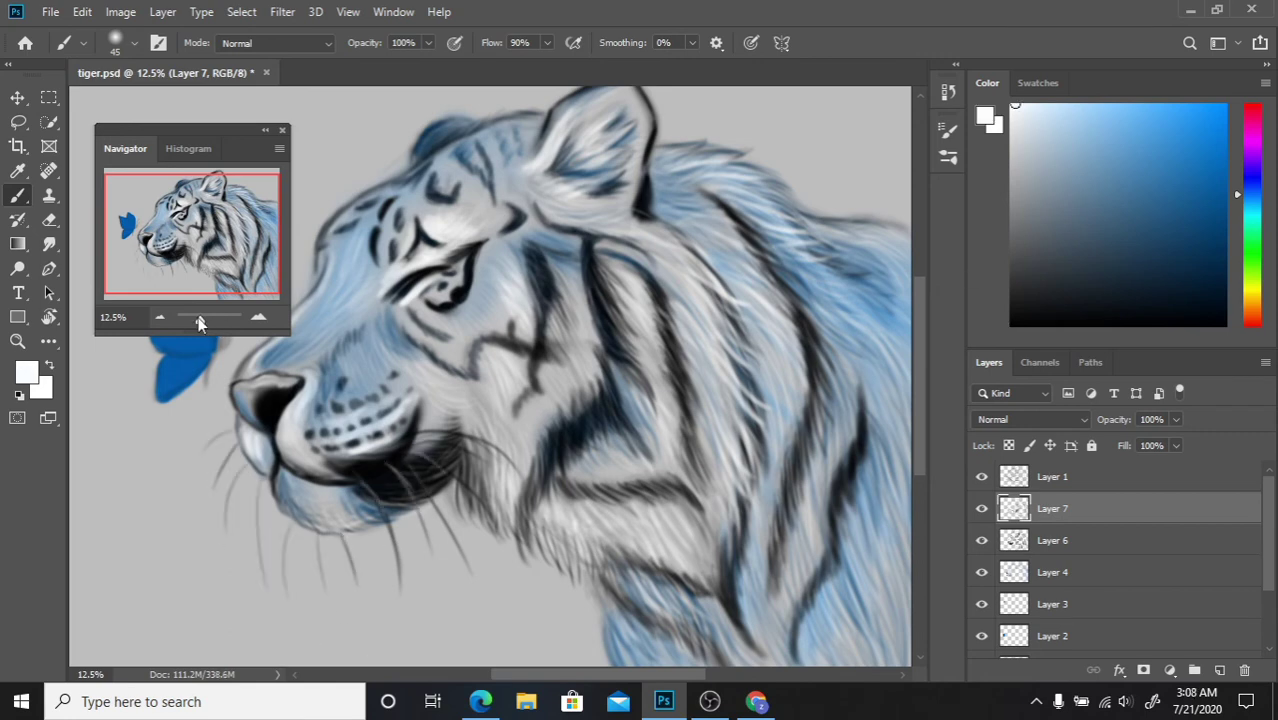
drag(199, 322, 197, 322)
click(1224, 176)
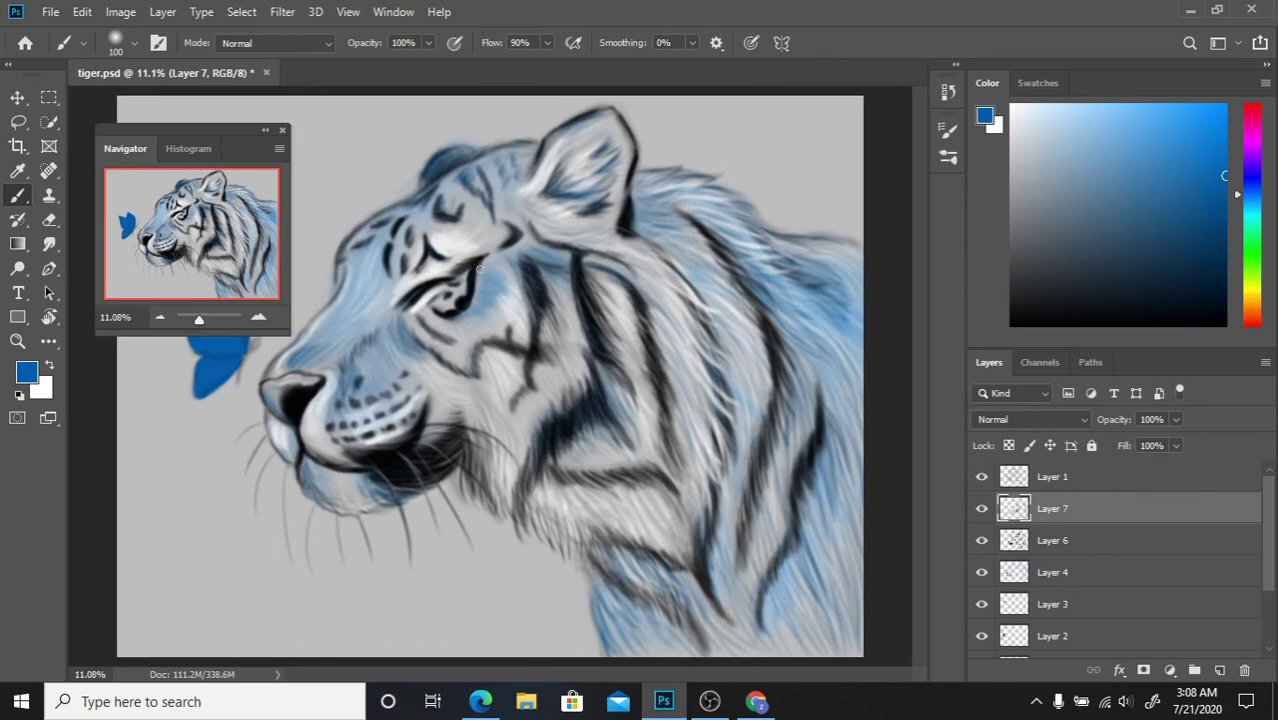
drag(830, 270, 780, 322)
drag(700, 210, 770, 268)
mouse_move(645, 188)
mouse_down()
mouse_move(708, 254)
mouse_move(714, 355)
mouse_up()
drag(765, 245, 805, 262)
drag(640, 418, 586, 470)
Step: Add subtle blue to the cheek and more blue over the mane, neck and shoulder
drag(419, 344, 388, 372)
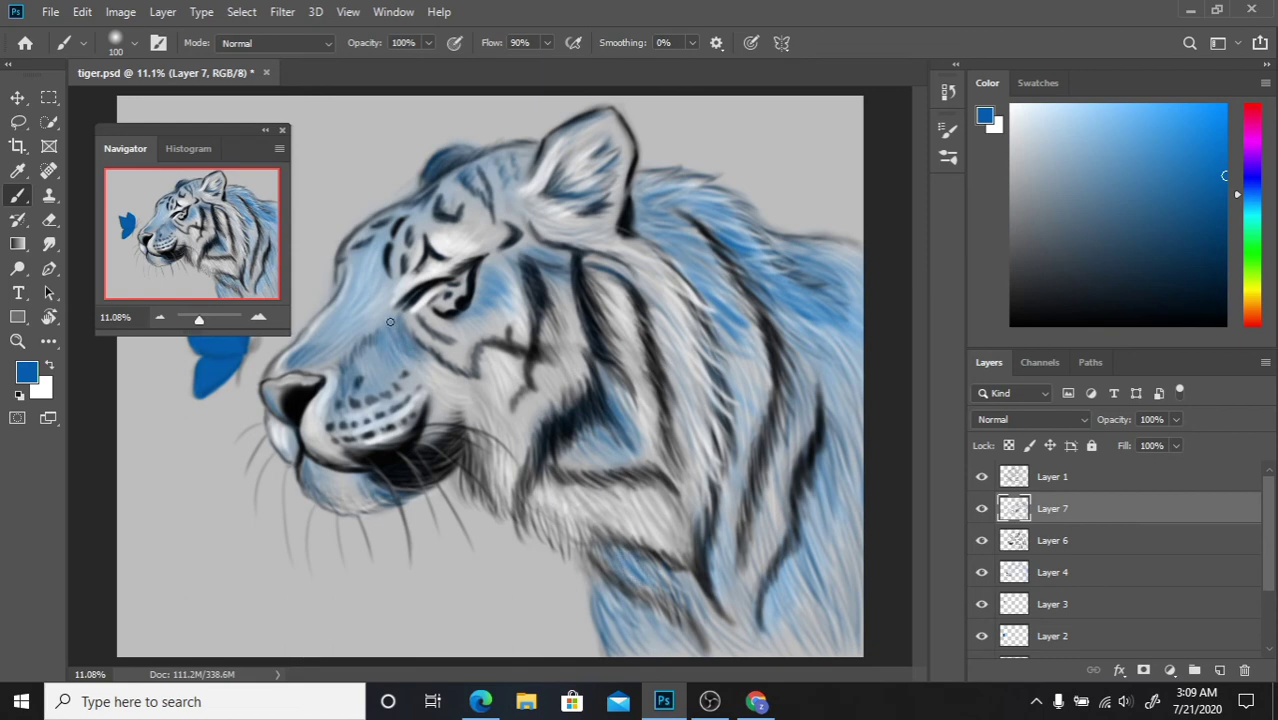
drag(395, 320, 382, 356)
drag(850, 322, 805, 398)
drag(812, 335, 785, 395)
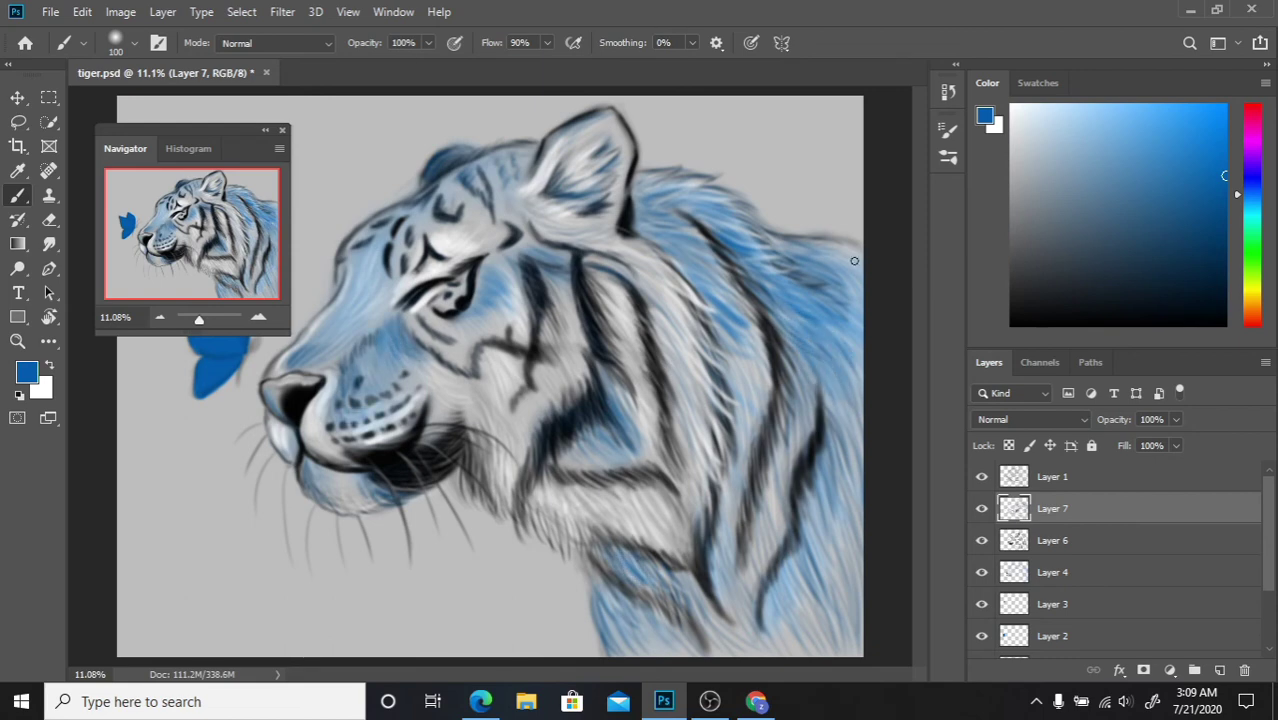
drag(765, 298, 722, 400)
mouse_move(645, 285)
mouse_down()
mouse_move(700, 395)
mouse_move(695, 445)
mouse_up()
drag(600, 245, 670, 320)
drag(670, 490, 610, 528)
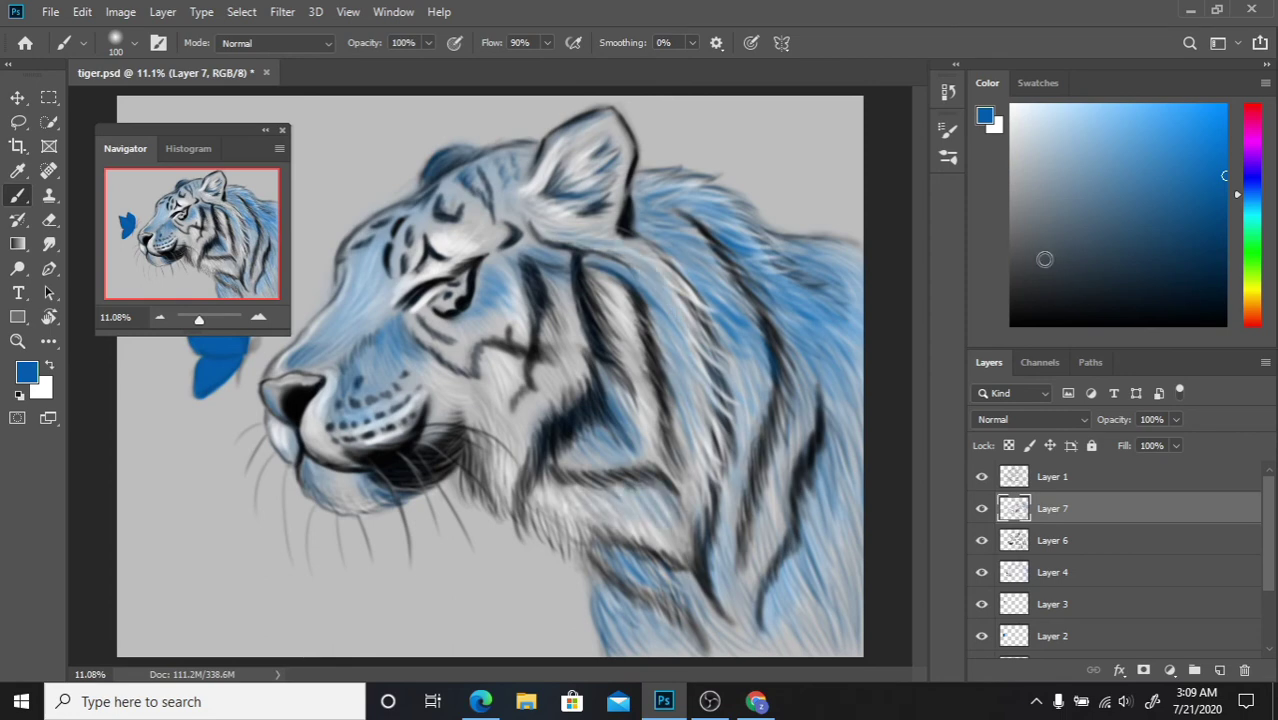
Step: Brighten the forehead, nose bridge and cheek below the eye with white
alt+click(554, 234)
mouse_move(483, 160)
mouse_down()
mouse_move(345, 270)
mouse_move(285, 365)
mouse_up()
mouse_move(455, 174)
mouse_down()
mouse_move(390, 220)
mouse_move(490, 240)
mouse_move(470, 340)
mouse_move(486, 364)
mouse_up()
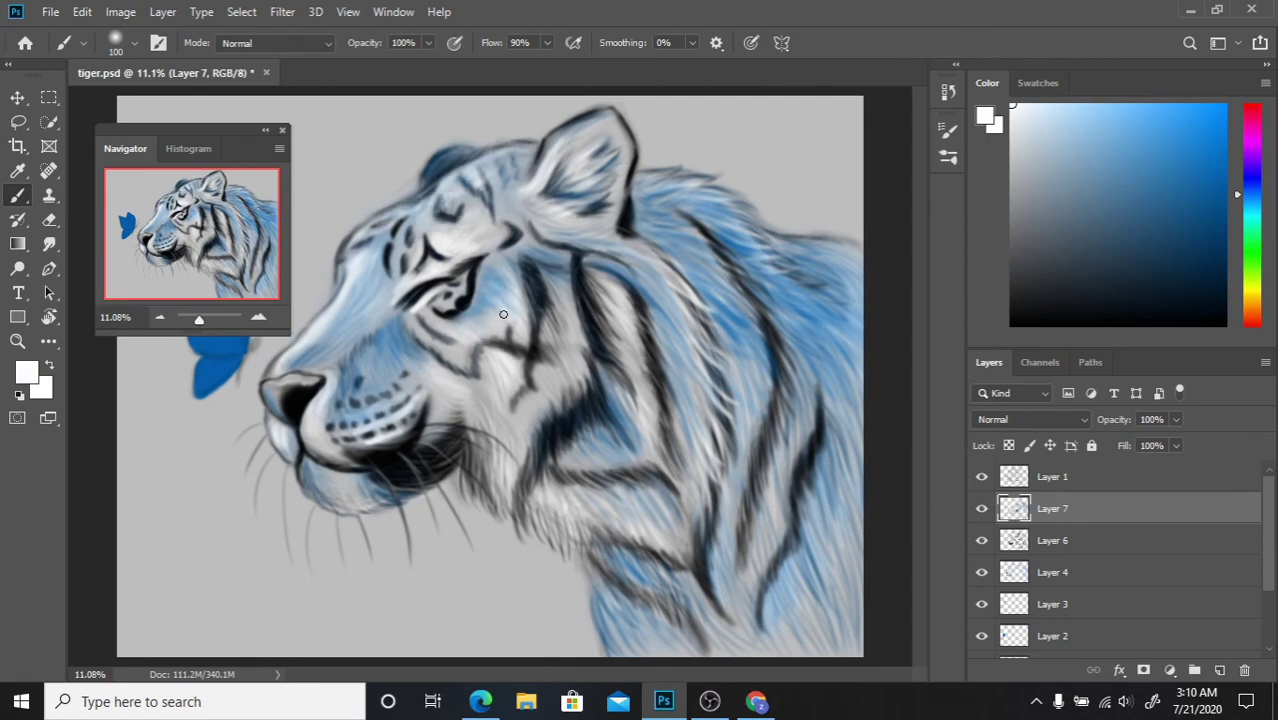
key(ctrl+minus)
key(ctrl+plus)
key(ctrl+plus)
key(ctrl+minus)
key(ctrl+minus)
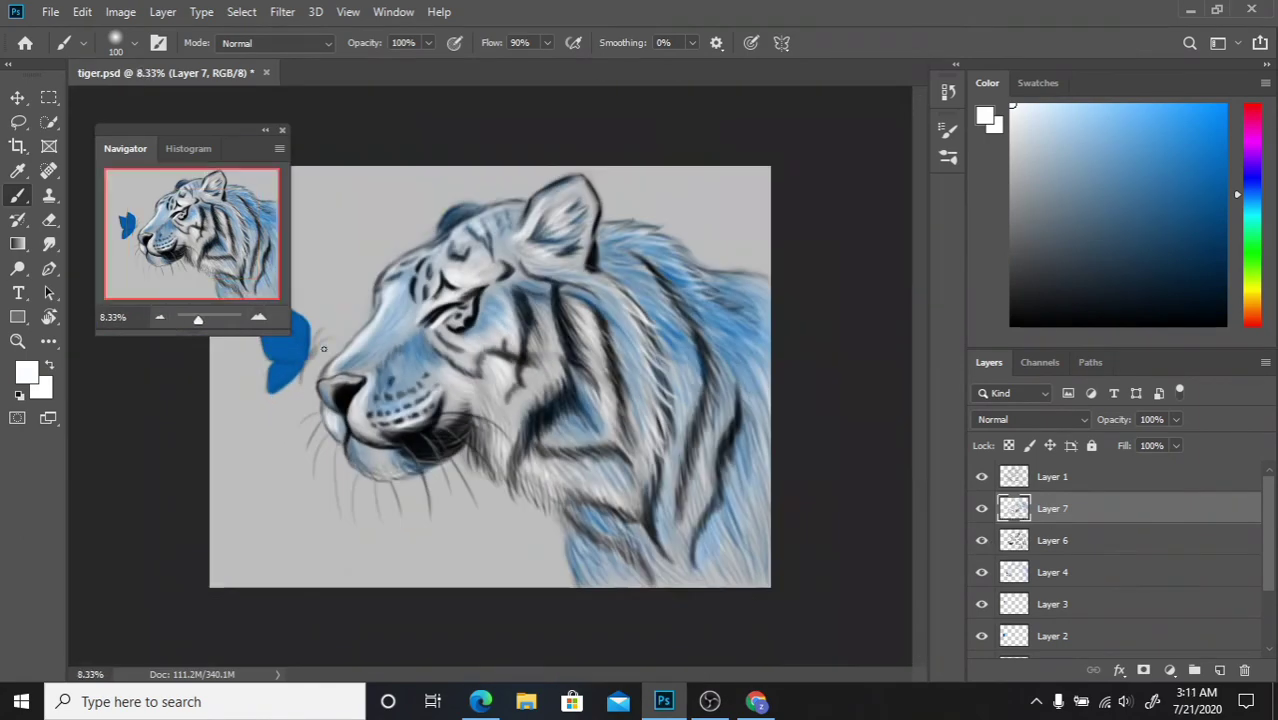
Step: On Layer 2, shade the butterfly with a lighter blue using a larger brush
scroll(1100, 560, down, 1)
click(1052, 592)
drag(237, 132, 823, 208)
key(ctrl+plus)
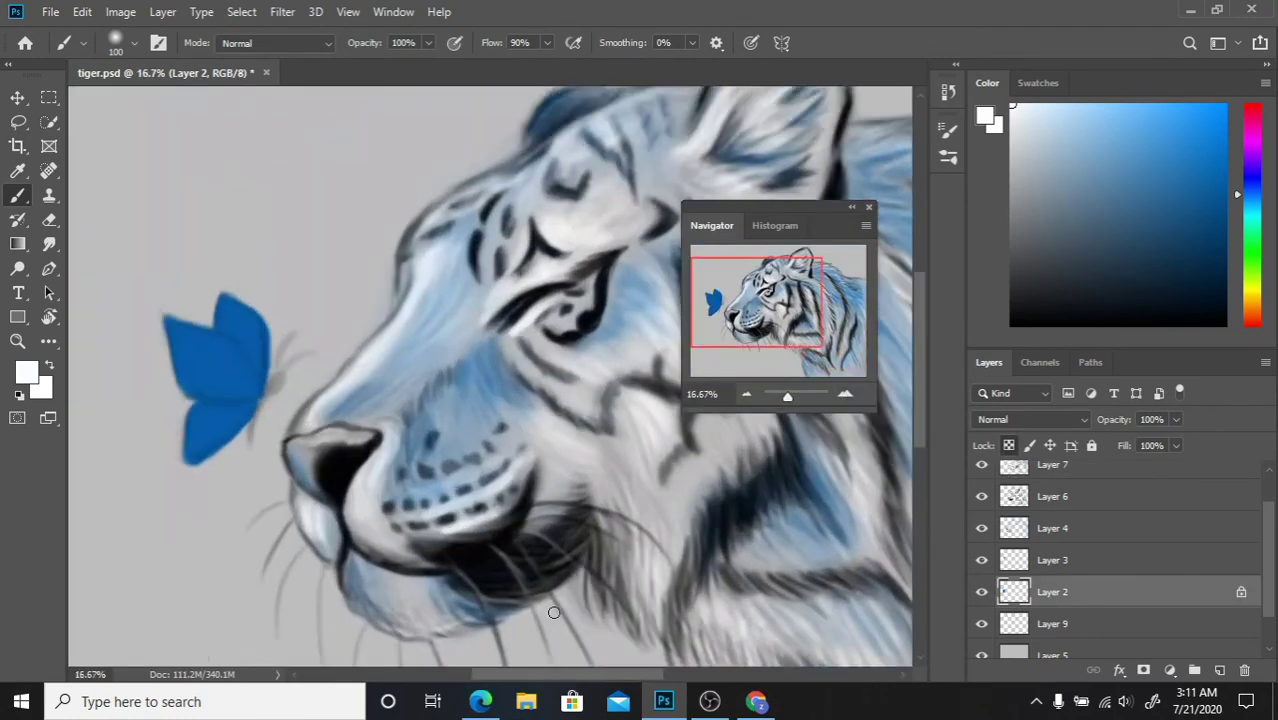
click(1087, 104)
key(bracketright)
key(bracketright)
key(bracketright)
mouse_move(230, 370)
mouse_down()
mouse_move(240, 376)
mouse_move(217, 394)
mouse_move(278, 387)
mouse_up()
Step: Move Layer 2 above Layer 3, lock Layer 3, and try navy, medium blue and near-white colours
key(ctrl+bracketright)
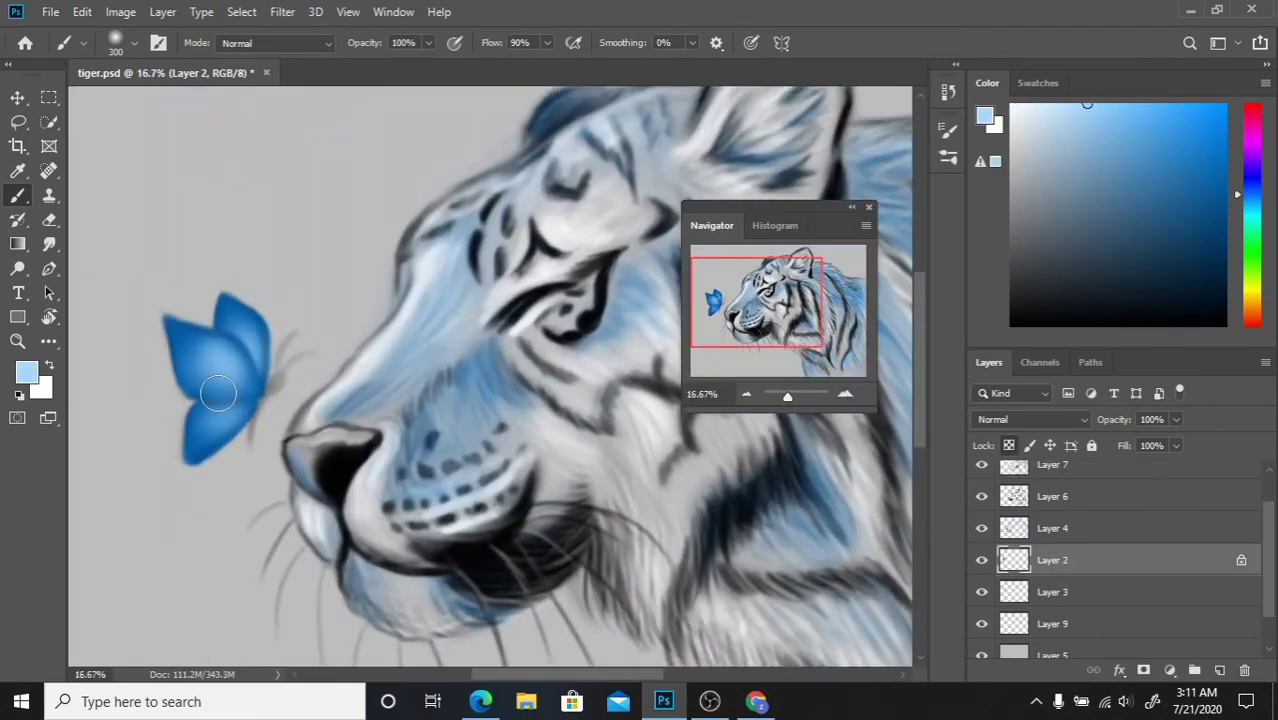
alt+click(618, 293)
key(bracketleft)
key(bracketleft)
key(bracketleft)
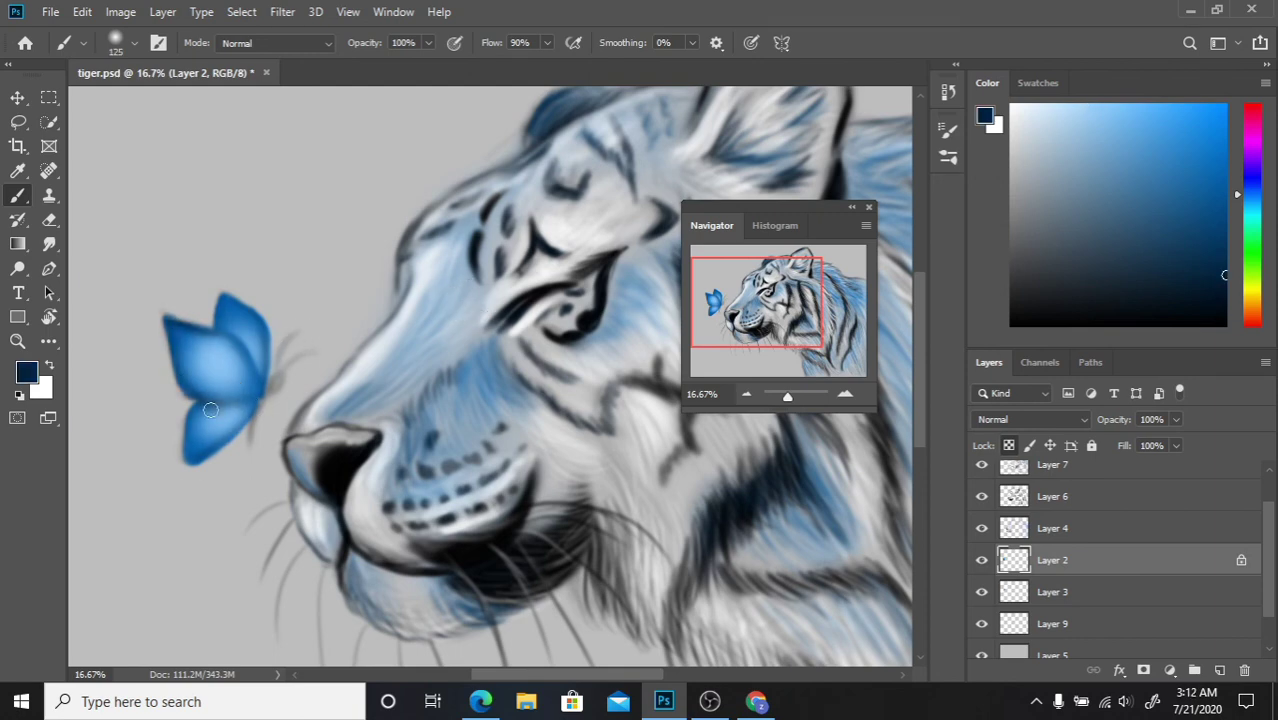
key(alt+bracketleft)
key(slash)
key(alt+bracketright)
click(1219, 213)
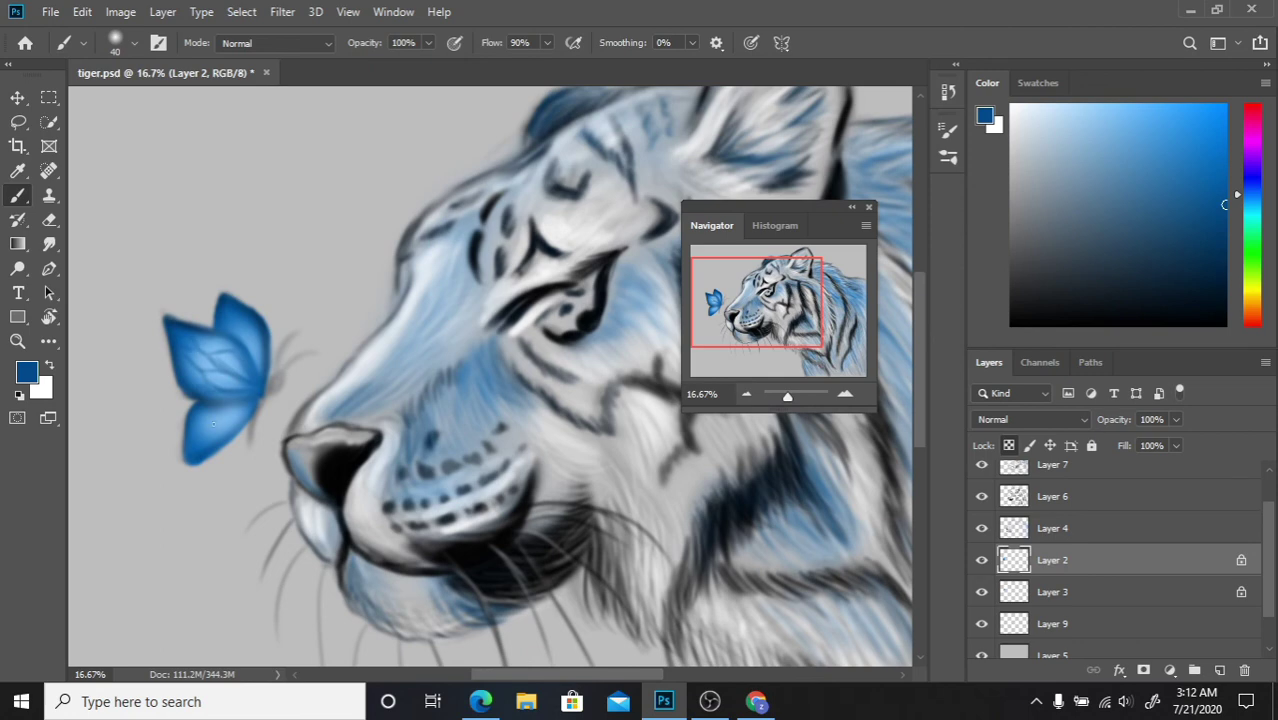
key(alt+bracketleft)
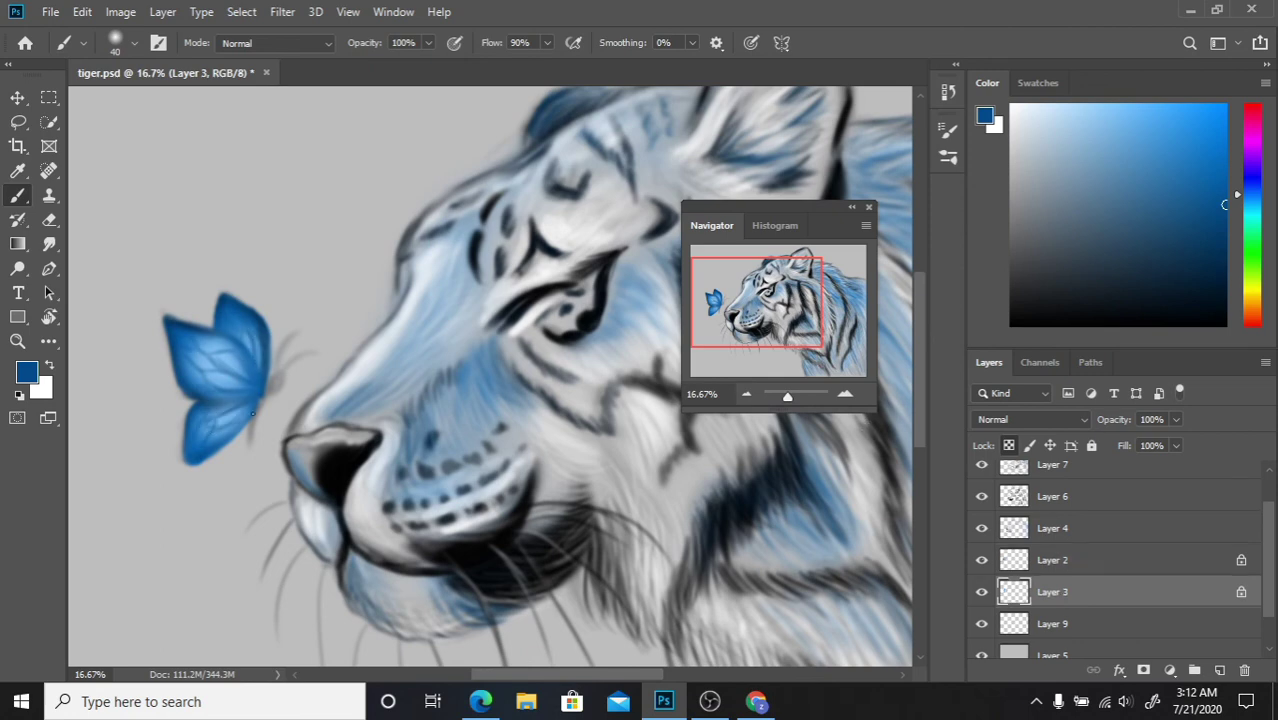
alt+click(253, 412)
key(alt+bracketright)
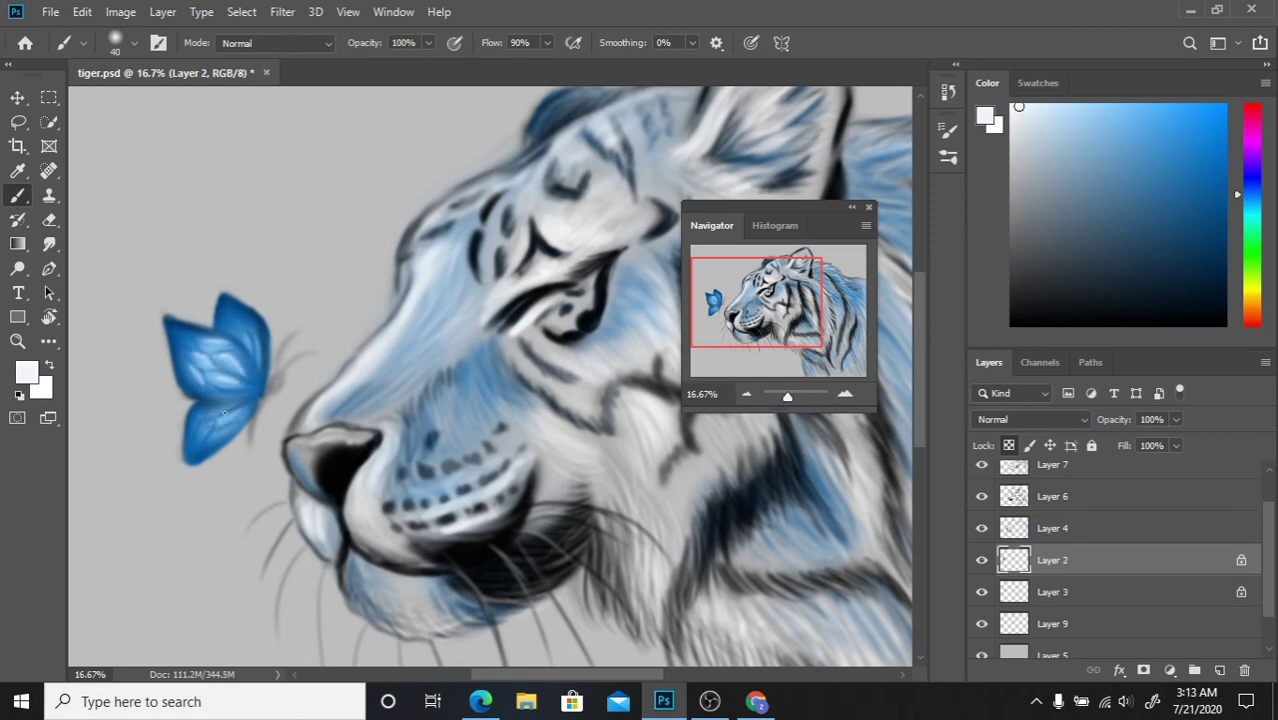
Step: On a new layer, draw a black antenna from the butterfly's head, then undo it
key(ctrl+shift+alt+n)
key(d)
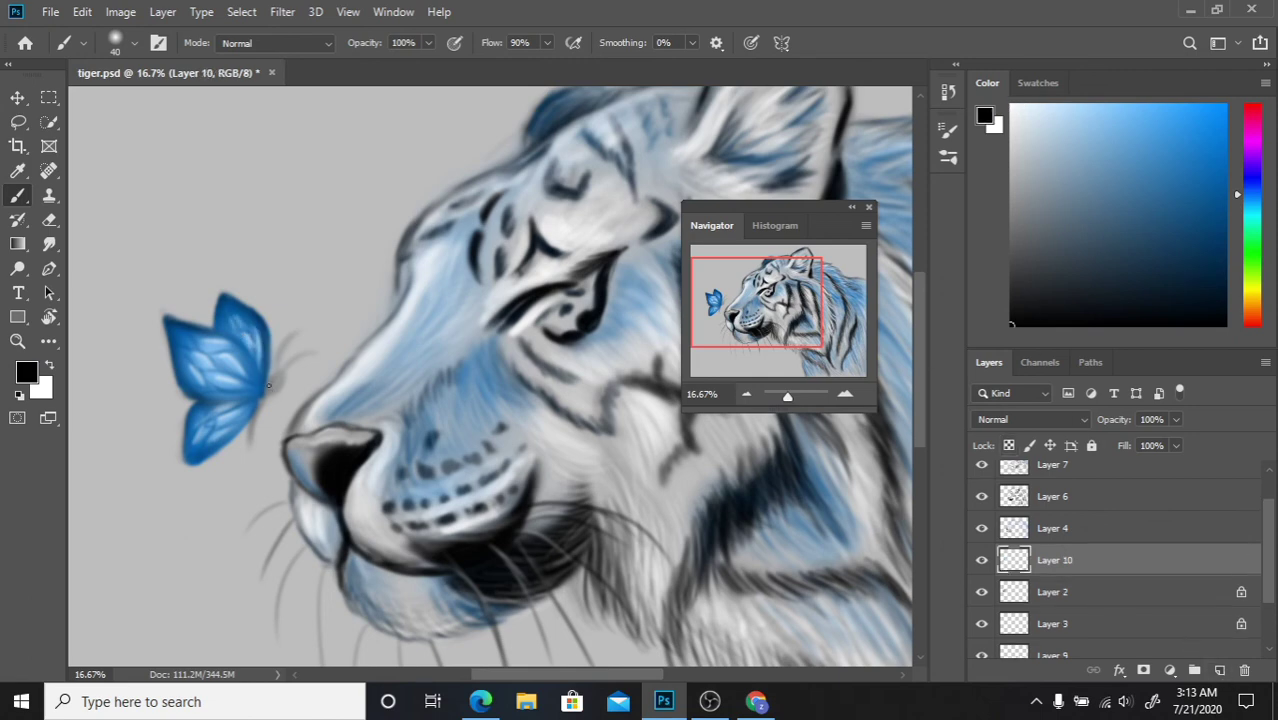
drag(272, 392, 258, 432)
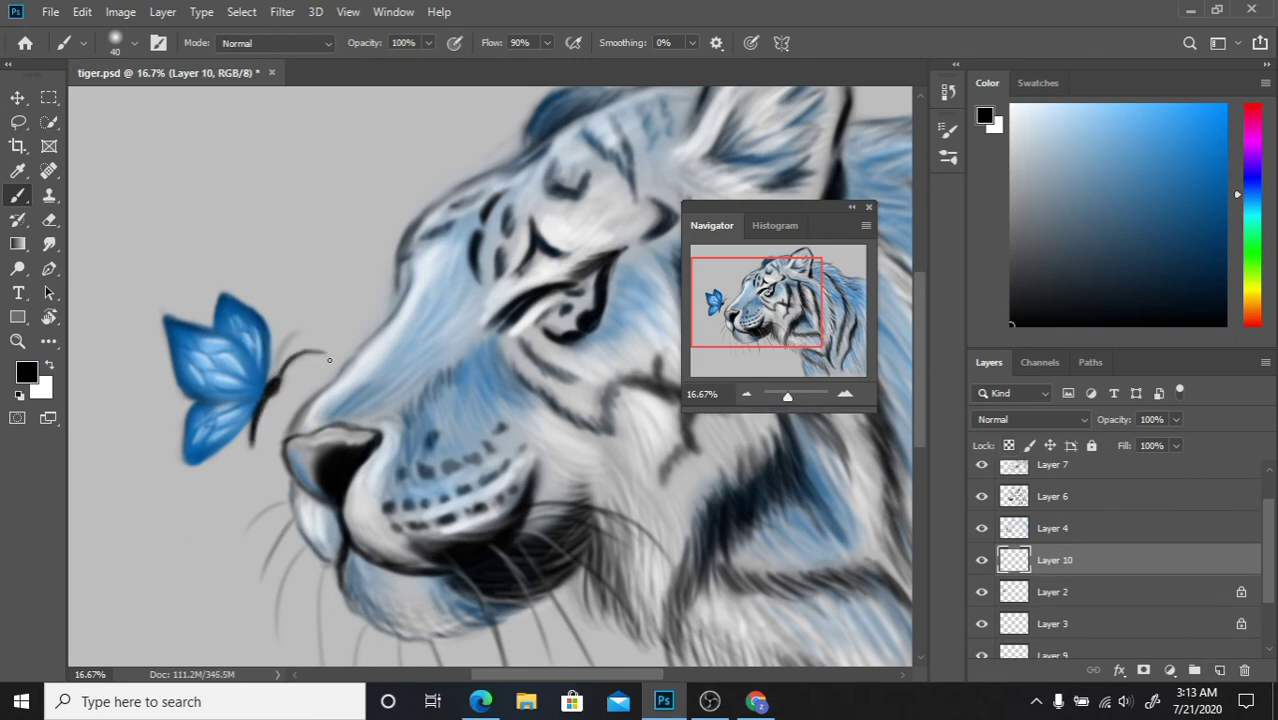
key(ctrl+z)
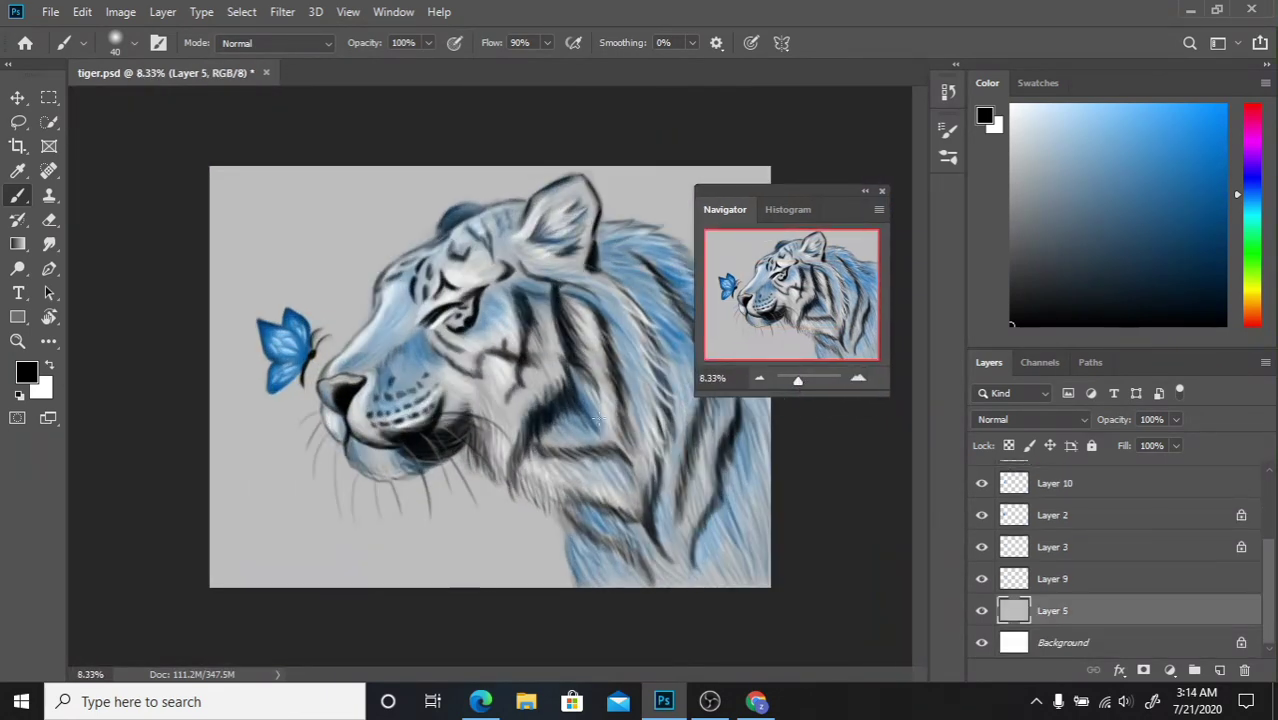
Step: On a new layer above the background, paint a soft dark shadow under the tiger and erase part of it
key(ctrl+shift+alt+n)
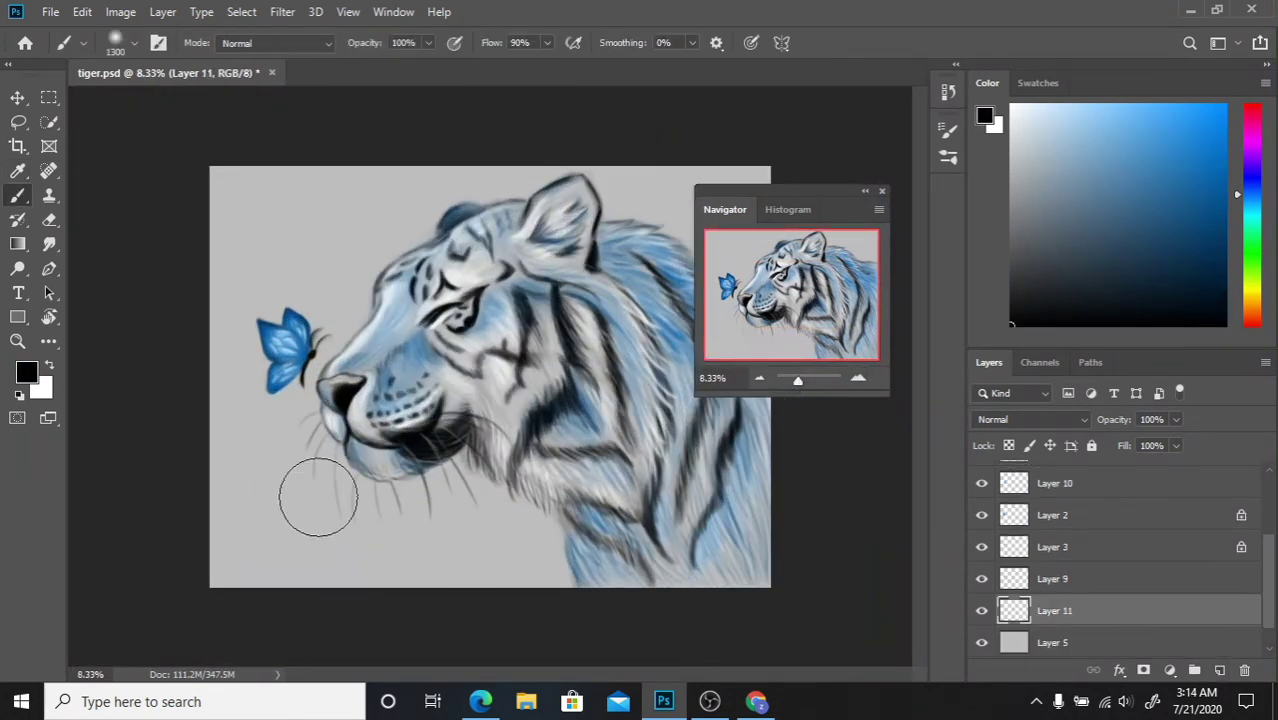
drag(314, 499, 560, 560)
mouse_move(230, 540)
mouse_down()
mouse_move(300, 528)
mouse_move(590, 600)
mouse_up()
drag(811, 196, 128, 250)
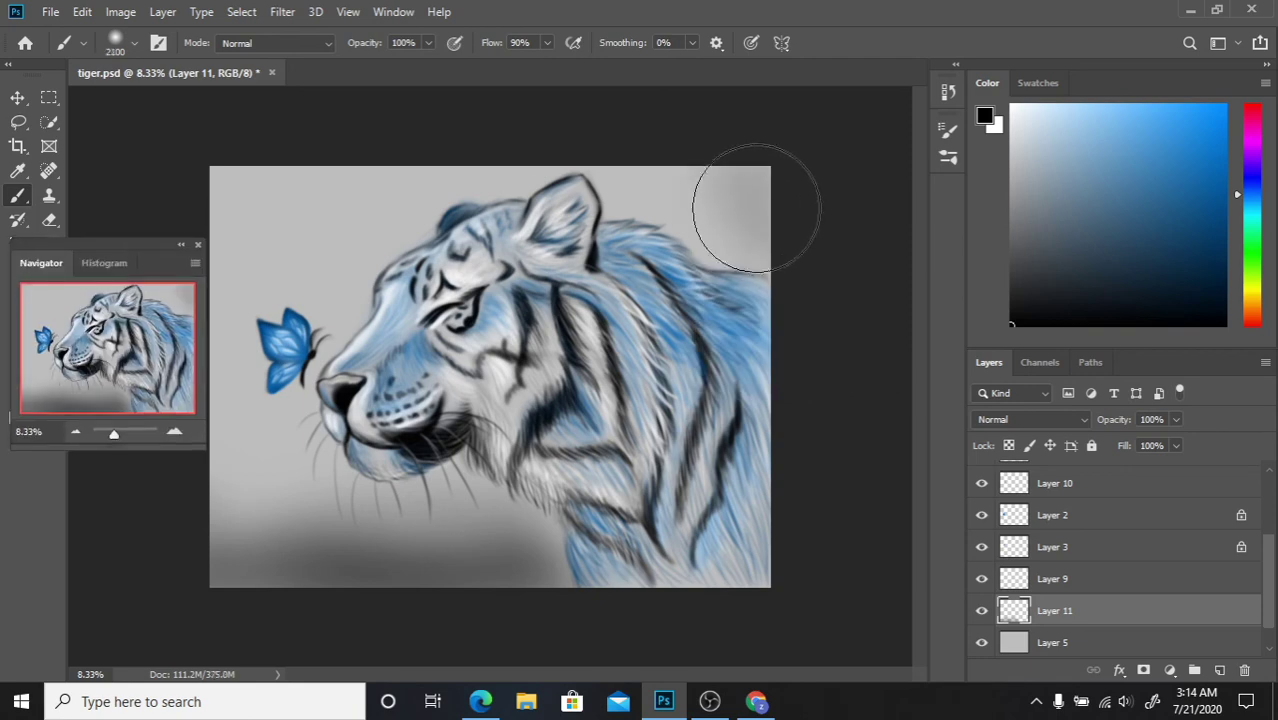
key(bracketright)
key(bracketright)
key(bracketright)
mouse_move(579, 596)
mouse_down()
mouse_move(200, 543)
mouse_move(480, 540)
mouse_up()
key(e)
mouse_move(660, 555)
mouse_down()
mouse_move(508, 551)
mouse_move(536, 545)
mouse_up()
Step: Paint white diagonal light rays across the upper left and a faint one lower left
key(b)
key(x)
drag(340, 170, 230, 300)
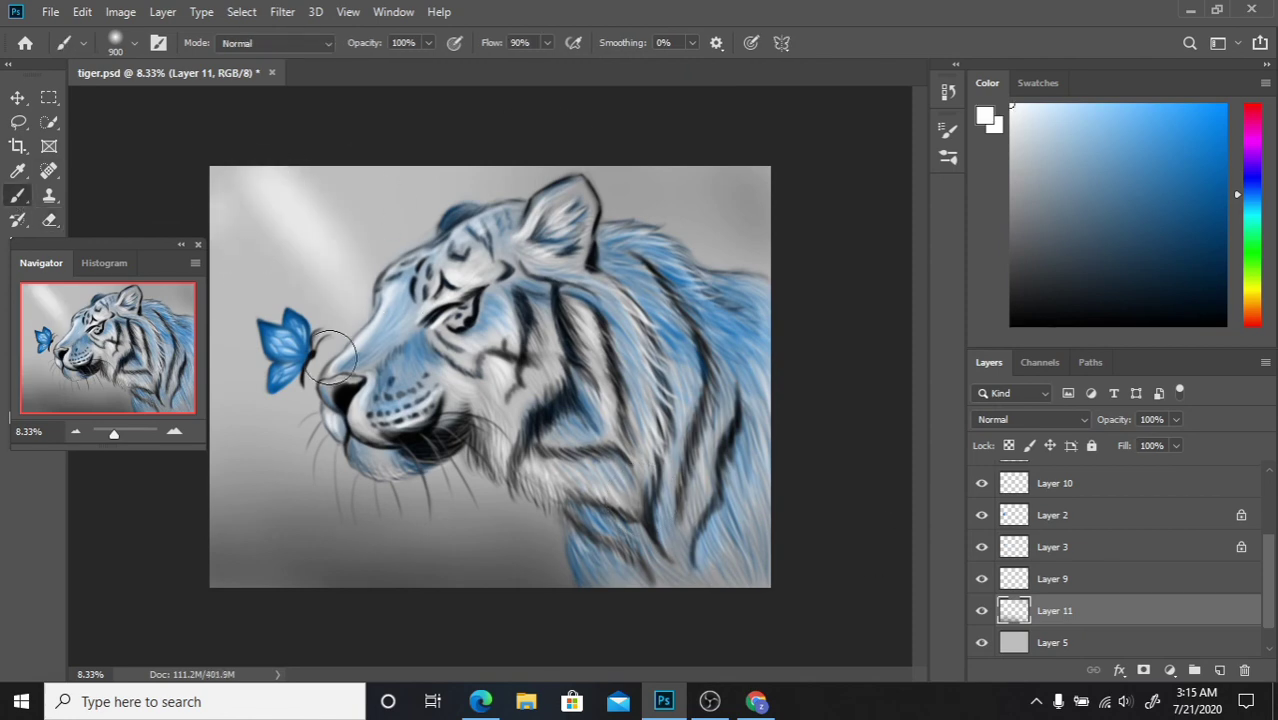
drag(410, 170, 230, 380)
drag(320, 220, 215, 400)
key(bracketleft)
key(bracketleft)
key(bracketleft)
click(948, 155)
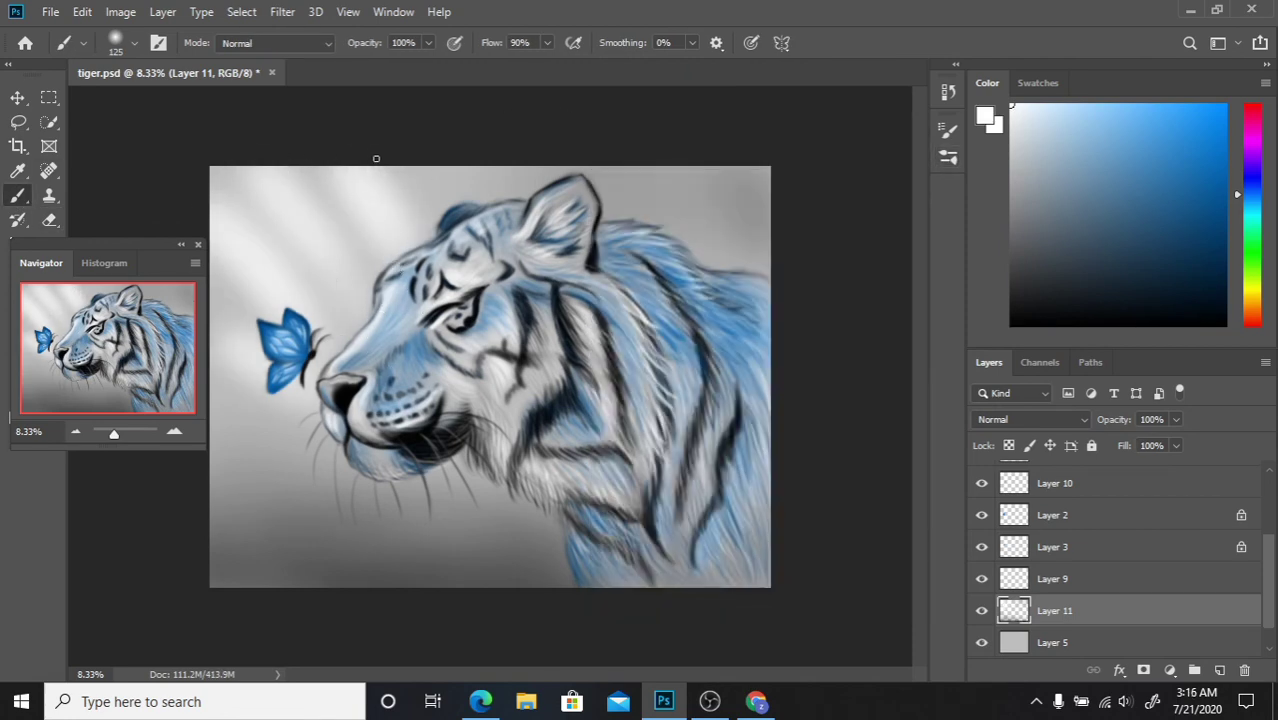
drag(377, 157, 286, 266)
drag(338, 168, 215, 320)
drag(368, 166, 230, 286)
drag(334, 251, 250, 440)
drag(298, 372, 220, 468)
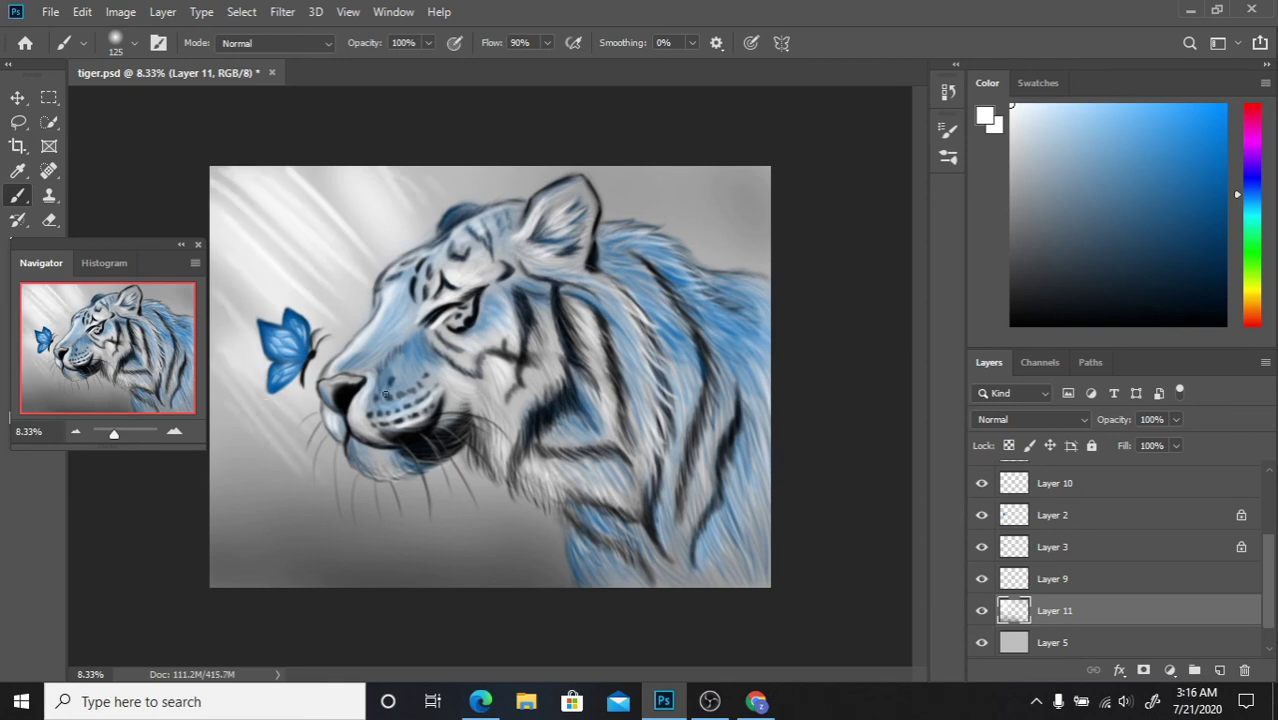
Step: Wash soft white glow over the lower left, near the ear, under the chin and the upper-left rays
key(bracketright)
key(bracketright)
key(bracketright)
mouse_move(285, 591)
mouse_down()
mouse_move(371, 557)
mouse_move(360, 645)
mouse_move(285, 471)
mouse_up()
key(bracketleft)
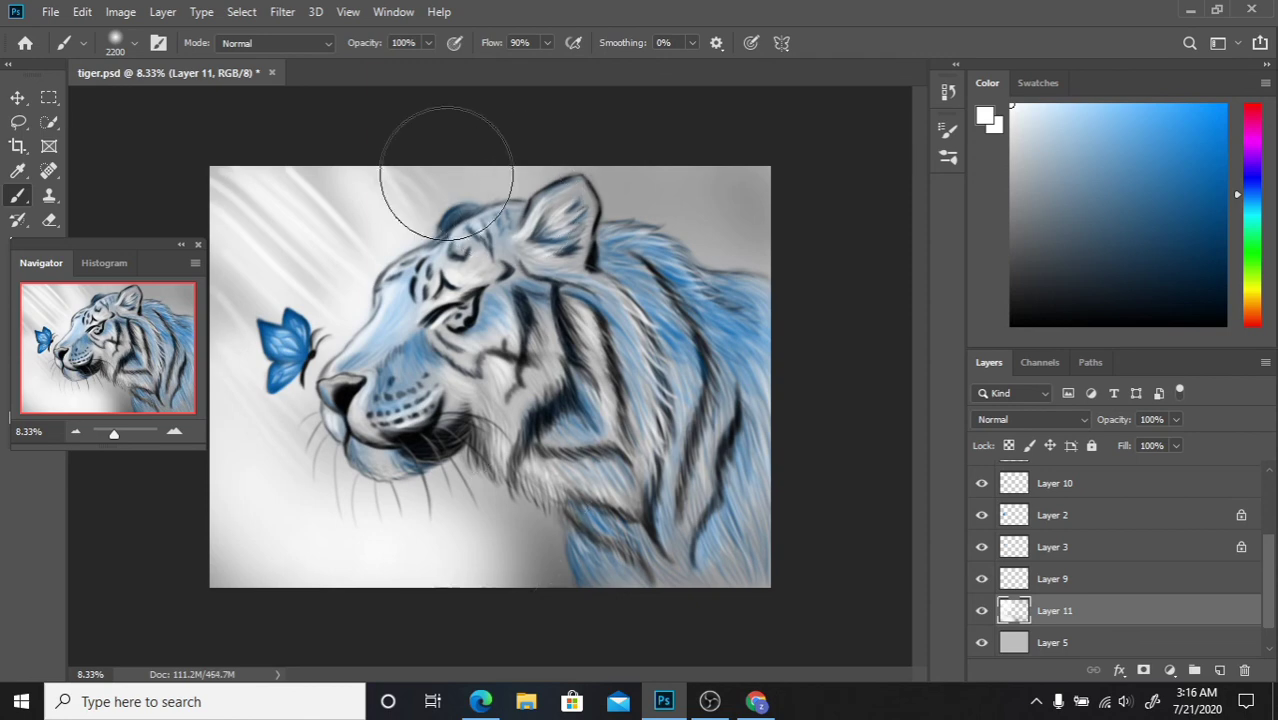
key(bracketleft)
key(bracketleft)
key(bracketleft)
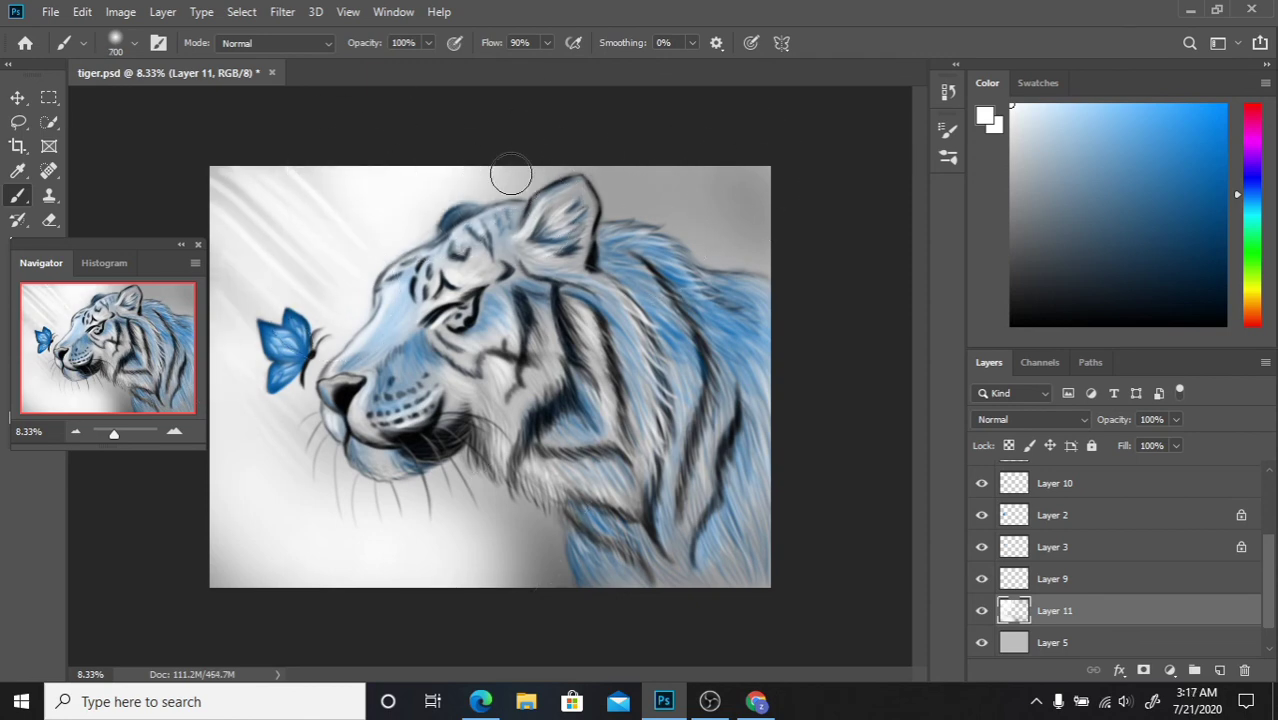
mouse_move(508, 171)
mouse_down()
mouse_move(710, 231)
mouse_move(693, 188)
mouse_up()
key(bracketleft)
key(bracketleft)
key(bracketleft)
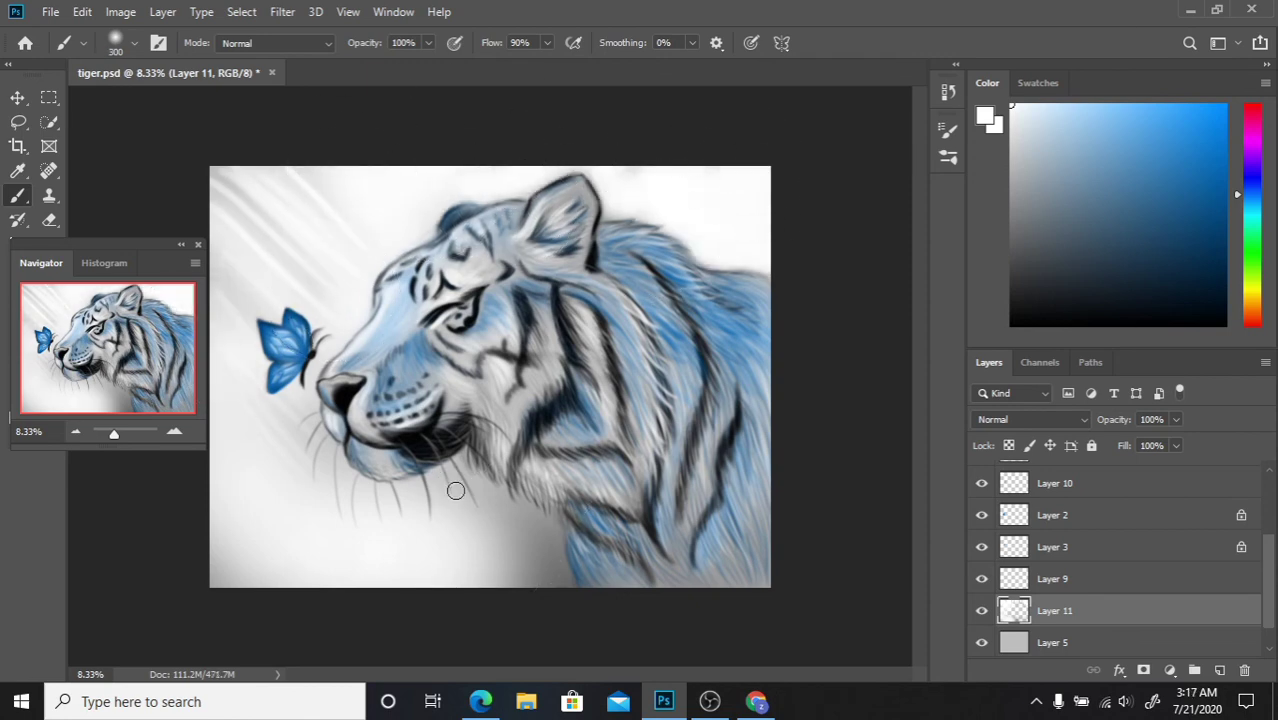
mouse_move(480, 517)
mouse_down()
mouse_move(413, 499)
mouse_move(274, 513)
mouse_move(516, 590)
mouse_move(530, 522)
mouse_move(499, 505)
mouse_up()
key(bracketleft)
key(bracketleft)
key(bracketleft)
key(bracketleft)
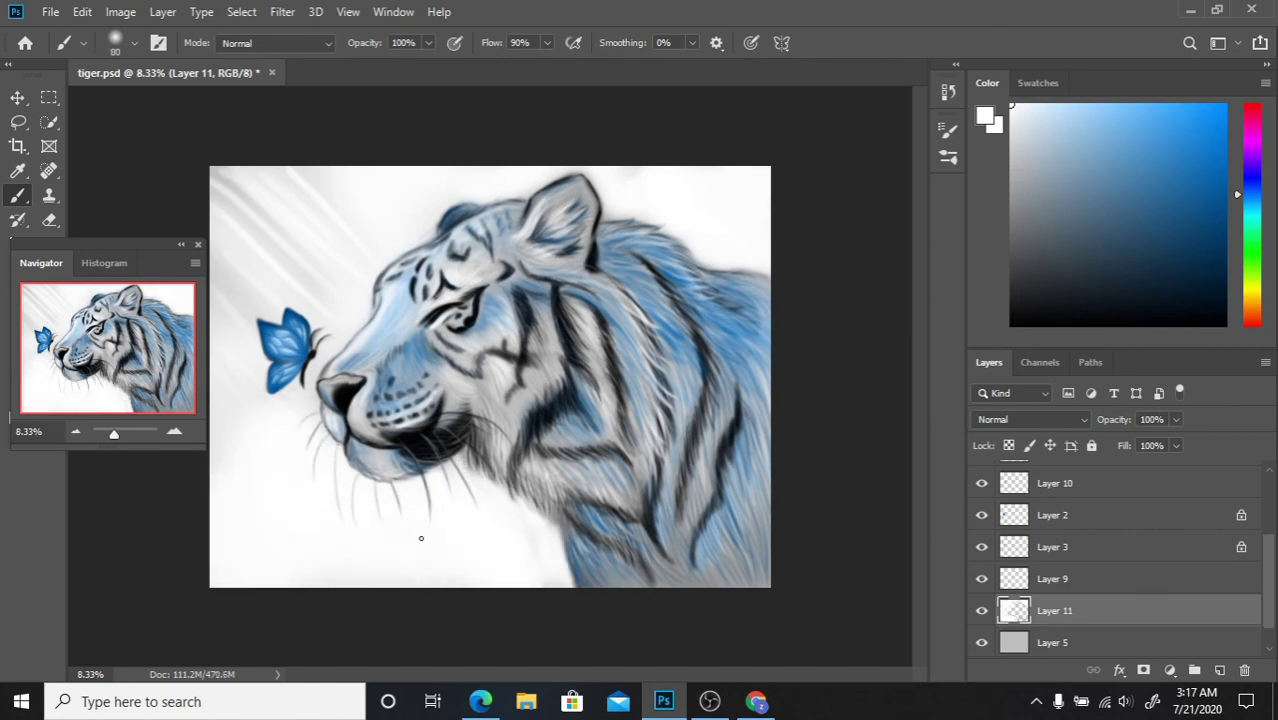
key(bracketright)
key(bracketright)
key(bracketright)
drag(257, 379, 194, 137)
Step: Whiten the background edge, then on new Layer 12 paint a white highlight across the nose top
drag(114, 431, 116, 431)
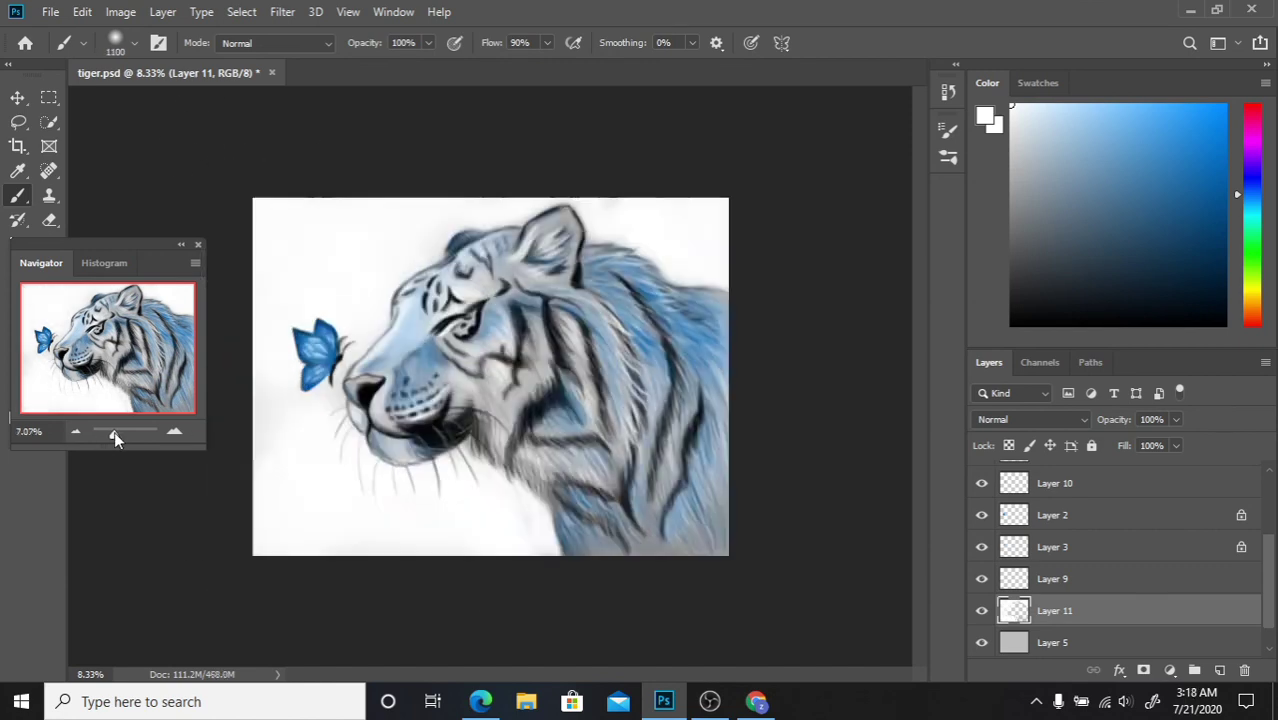
key(ctrl+shift+alt+n)
key(bracketleft)
key(bracketleft)
key(bracketleft)
key(ctrl+plus)
key(ctrl+plus)
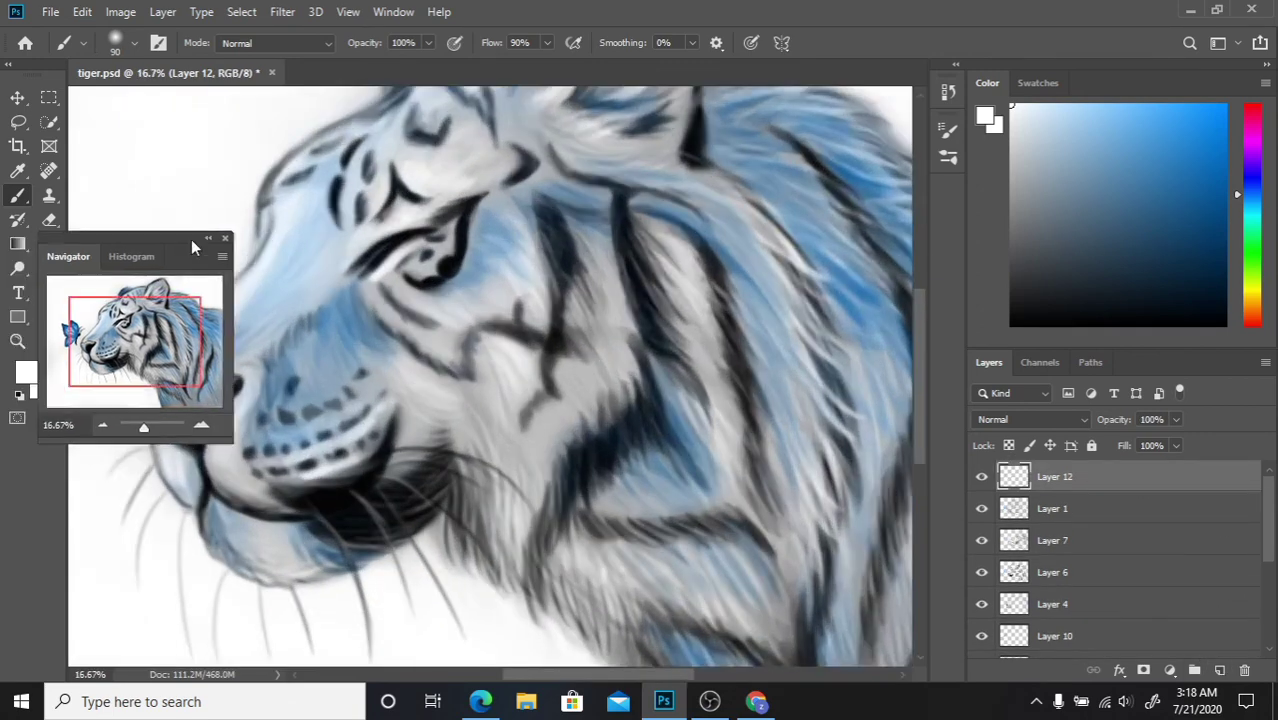
drag(191, 242, 831, 262)
key(bracketleft)
drag(343, 416, 311, 452)
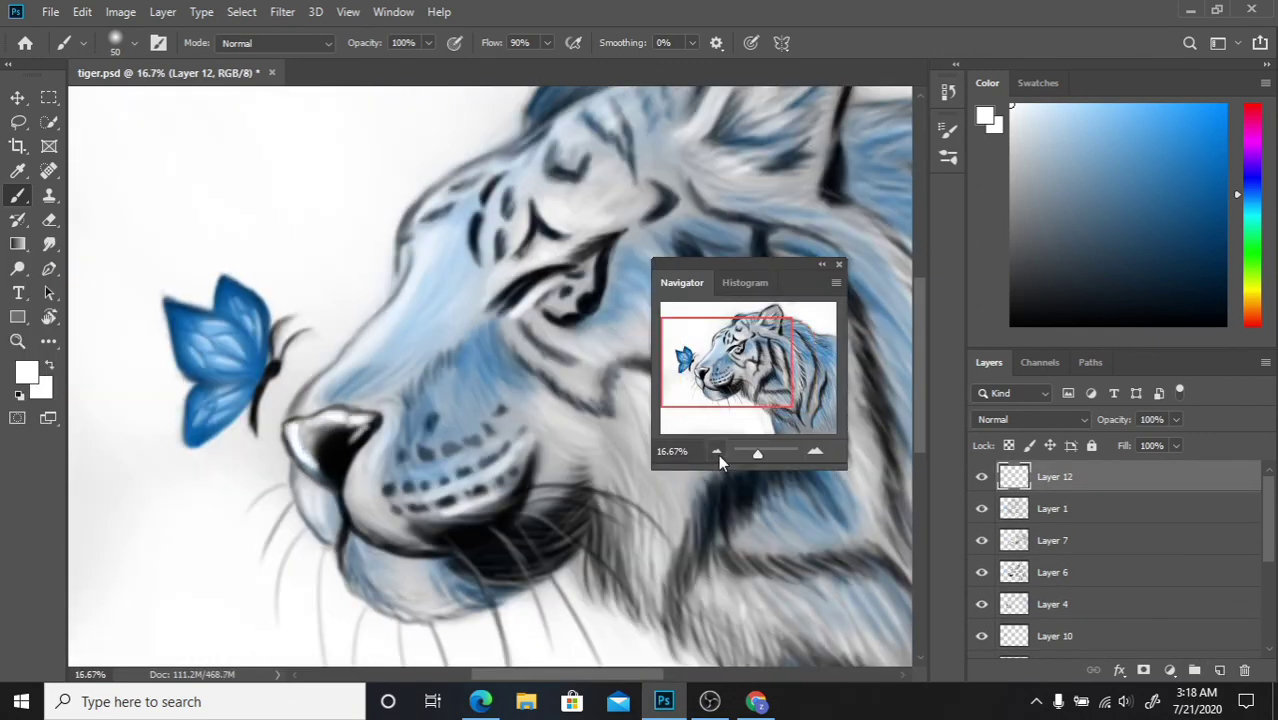
Step: Paint a second white highlight along the top of the nose, checking the whole picture
click(716, 452)
click(815, 451)
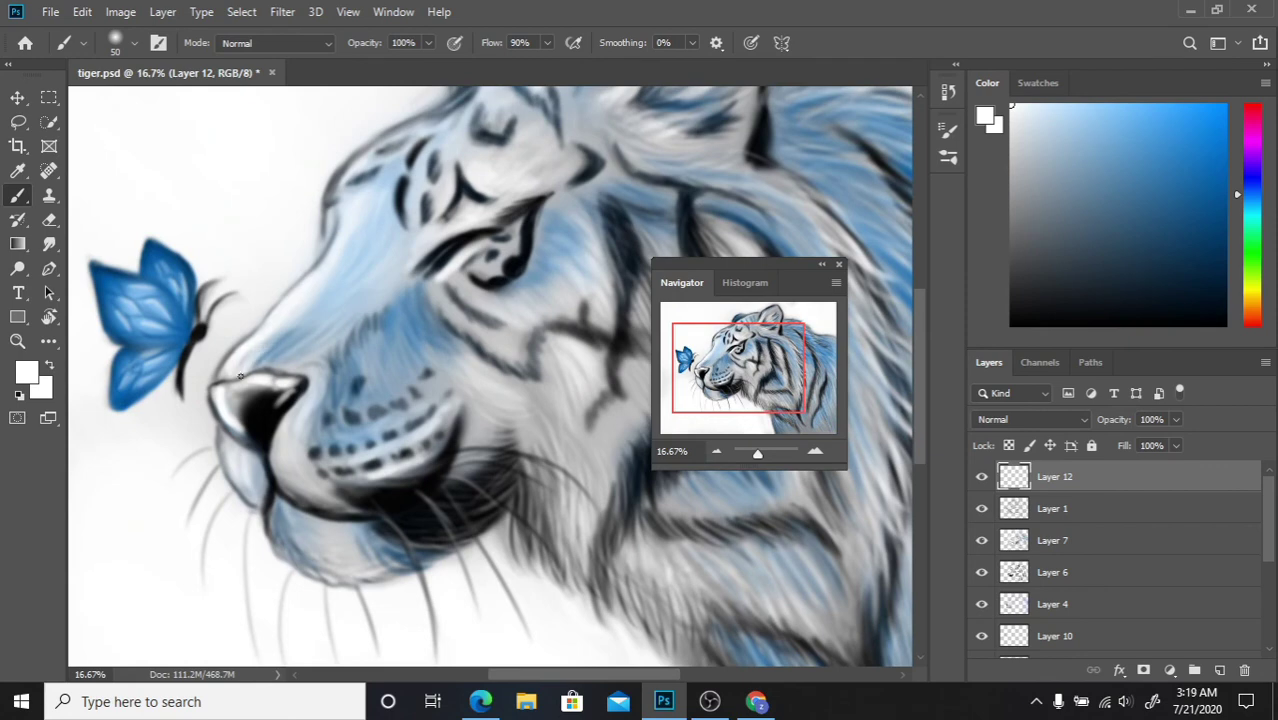
drag(240, 377, 313, 385)
click(716, 452)
drag(730, 428, 151, 485)
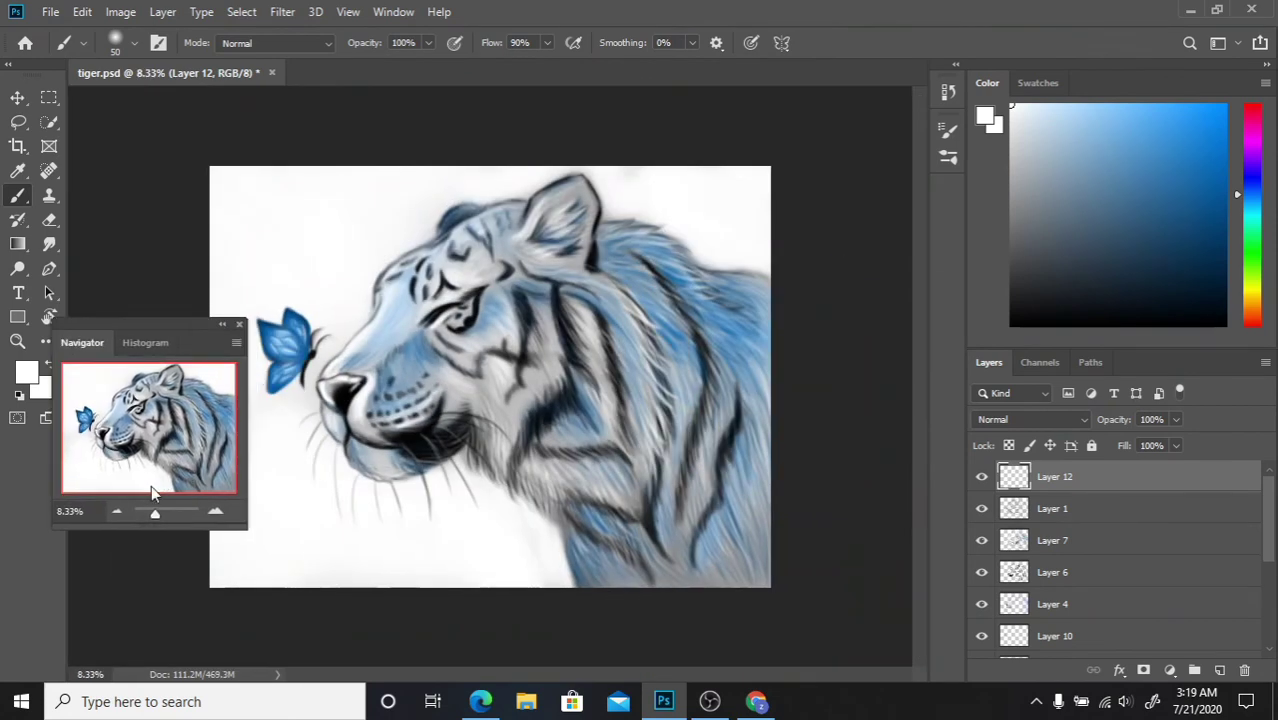
Step: Fade Layer 1 to 69% opacity, then select Layer 7 and pick a neutral grey
click(1050, 508)
click(981, 508)
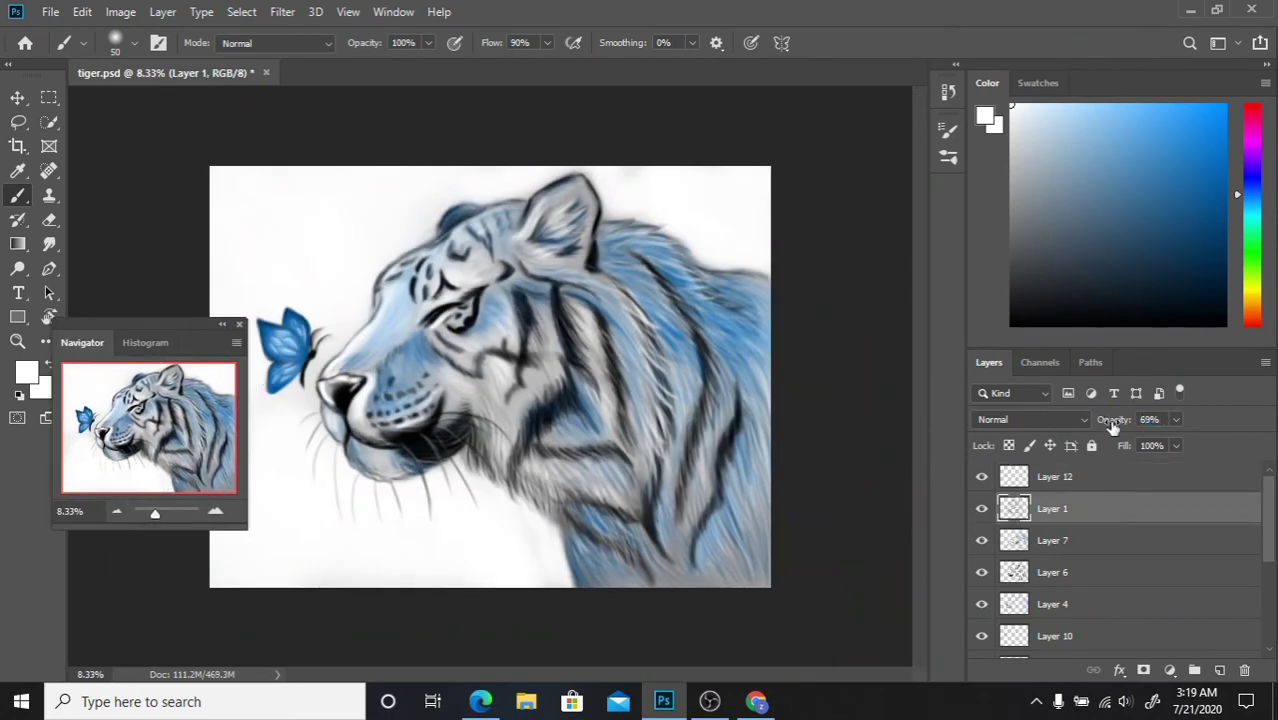
click(1052, 540)
key(x)
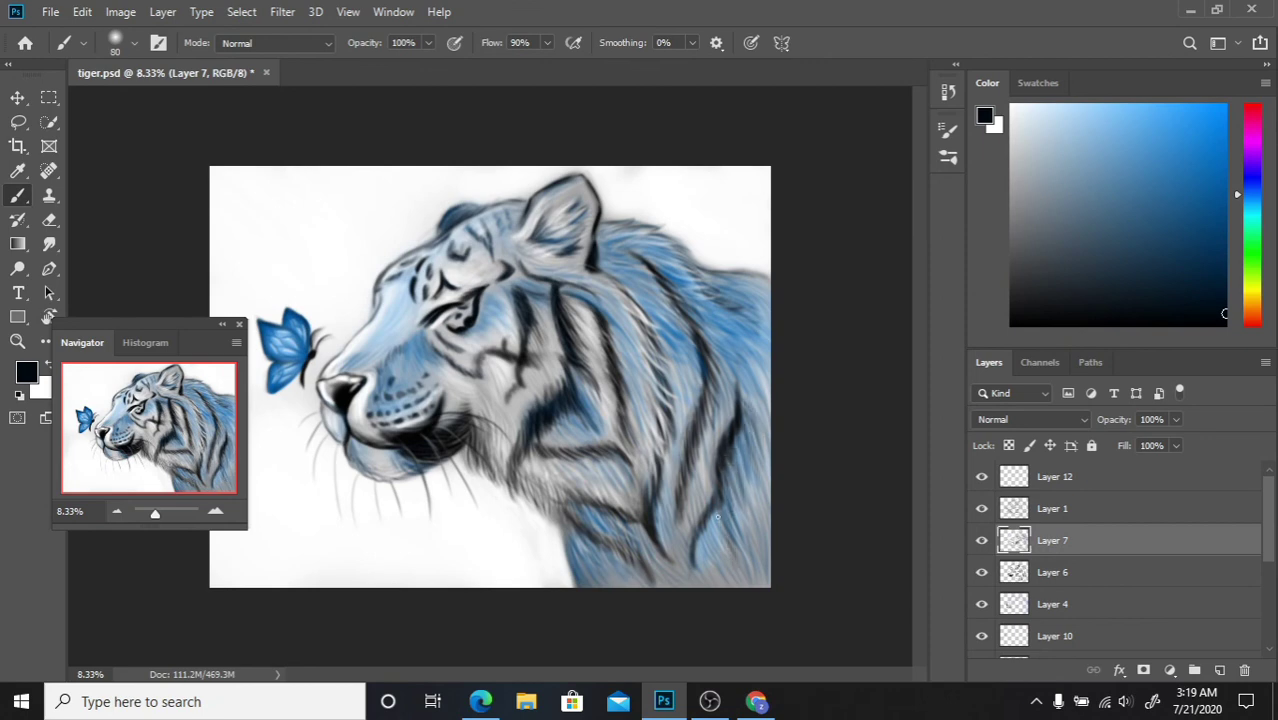
alt+click(757, 419)
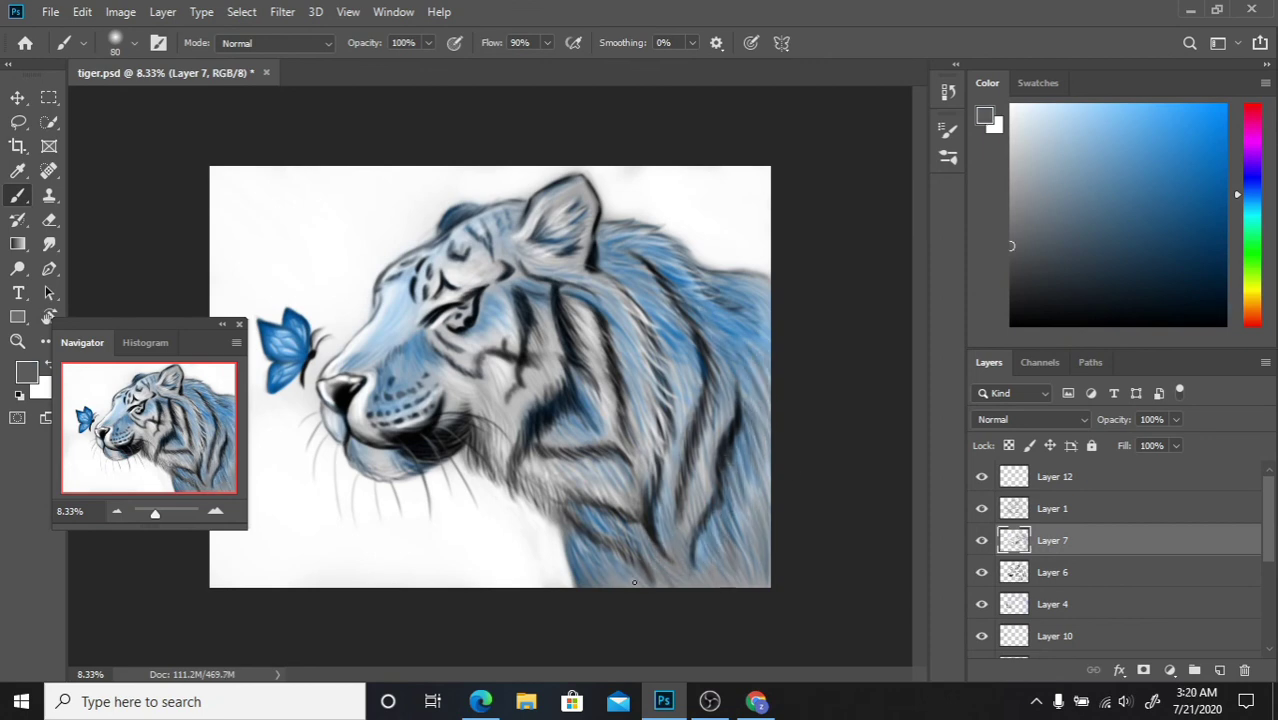
Step: Zoom in on the tiger's face and toggle between the Eraser and Brush
click(116, 512)
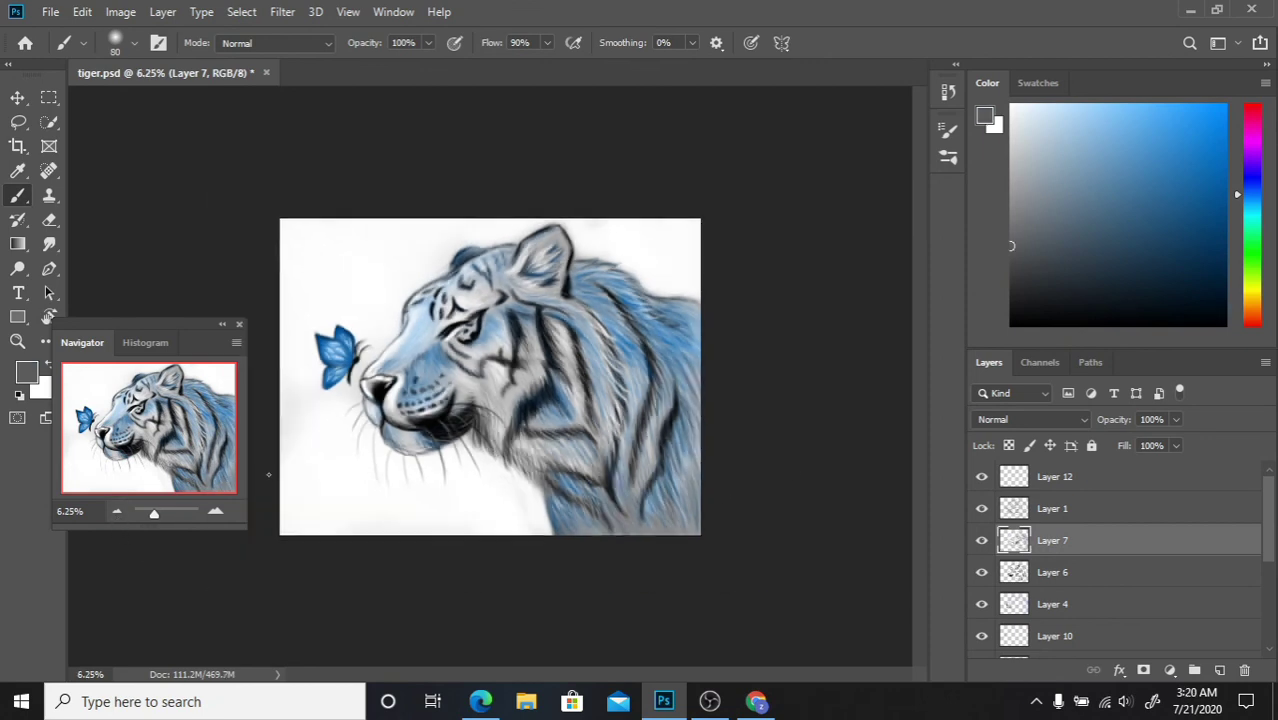
click(215, 511)
drag(180, 342, 878, 289)
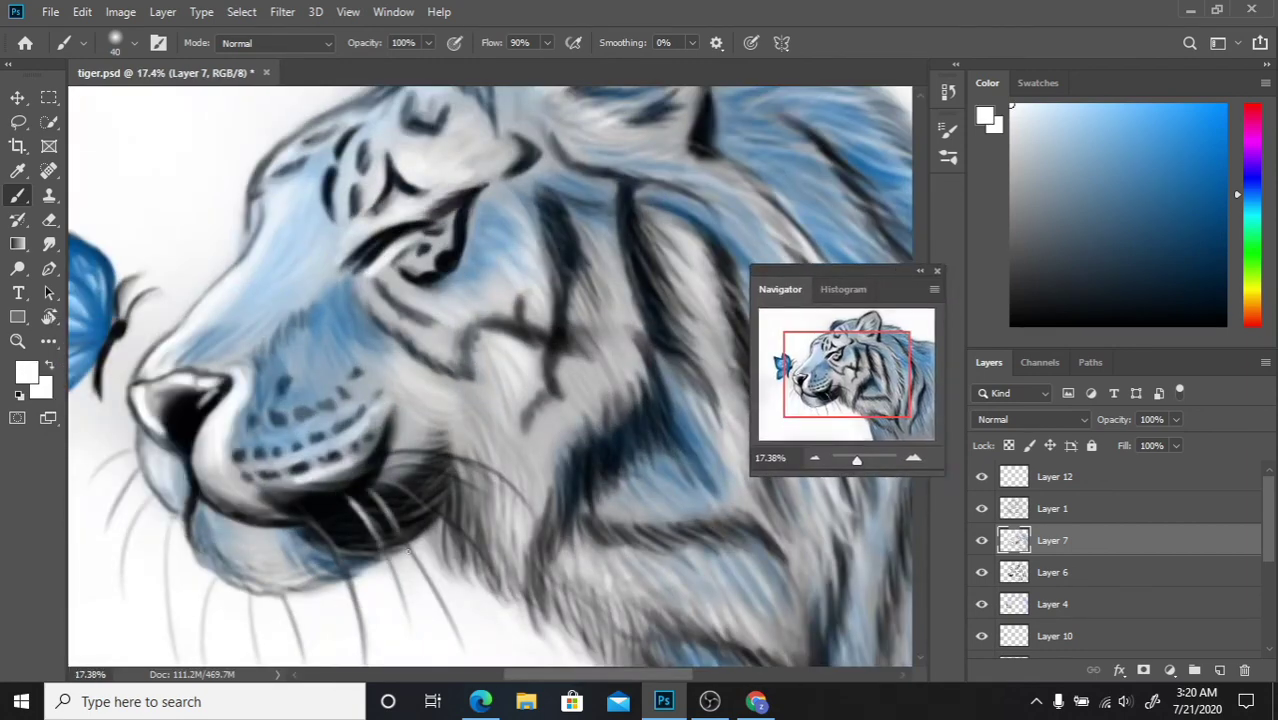
click(814, 457)
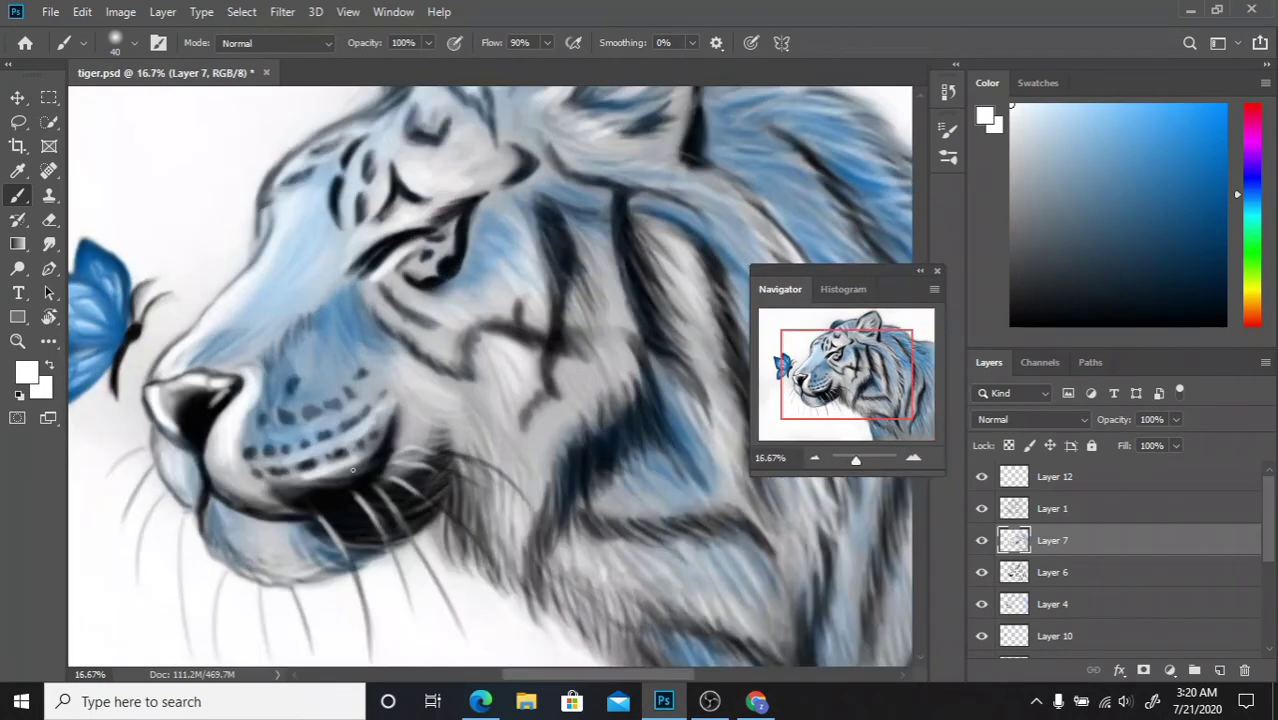
key(e)
key(b)
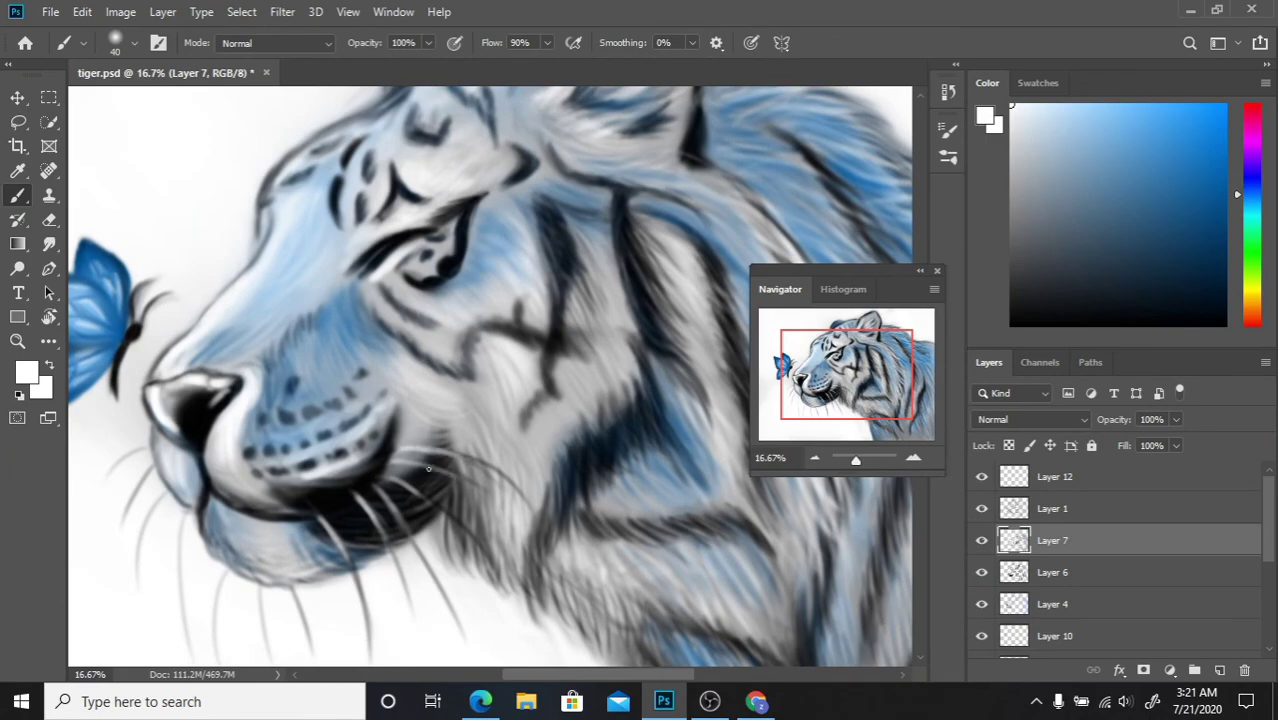